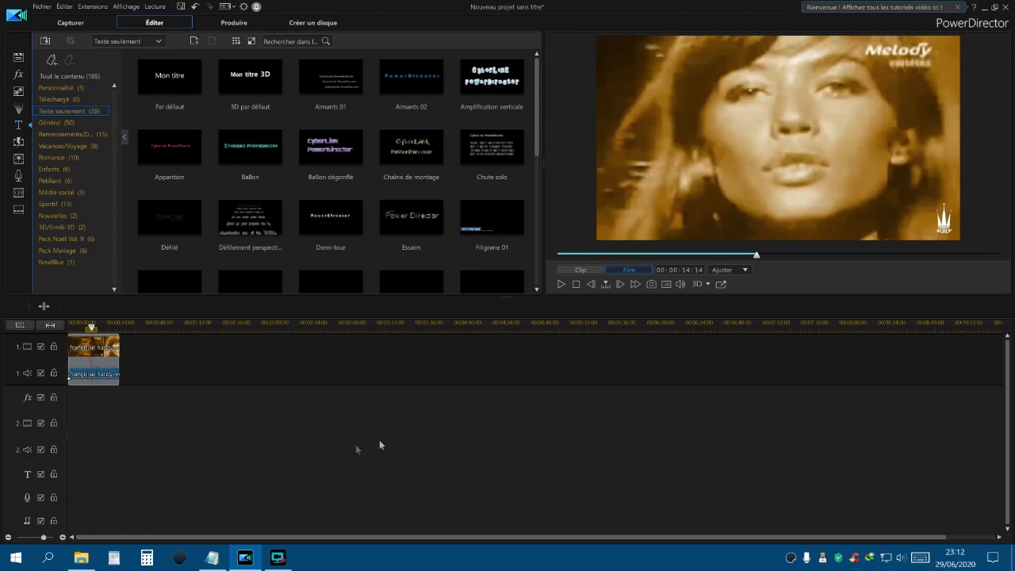
# Open the default title template from the full title collection in the title designer
pyautogui.click(58, 77)
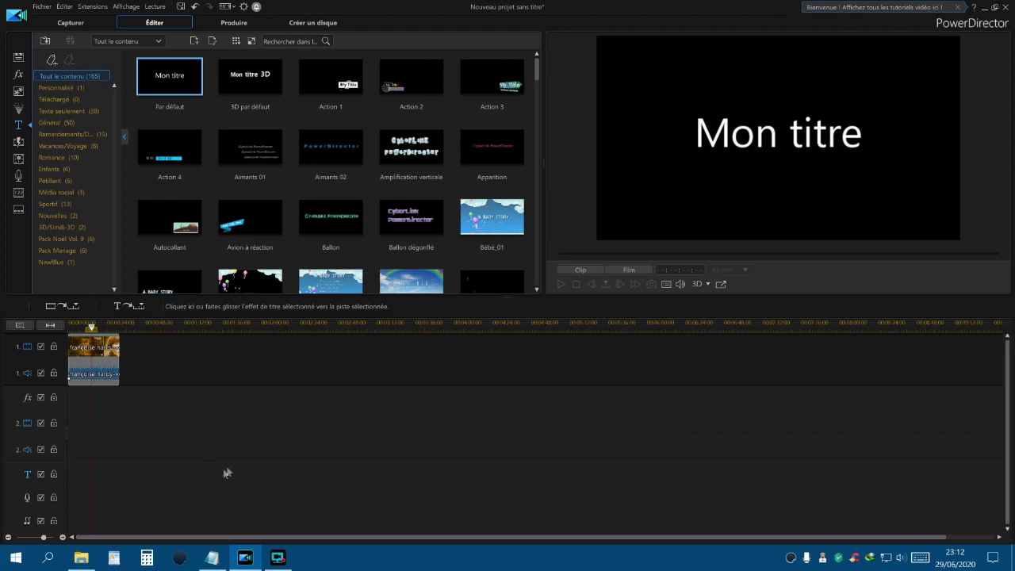
pyautogui.click(18, 57)
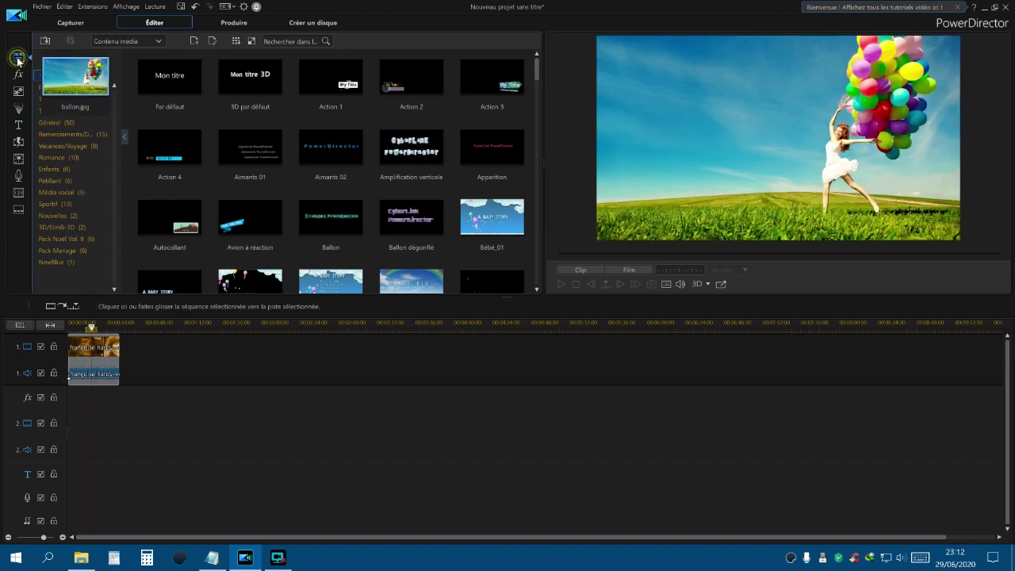
pyautogui.click(18, 126)
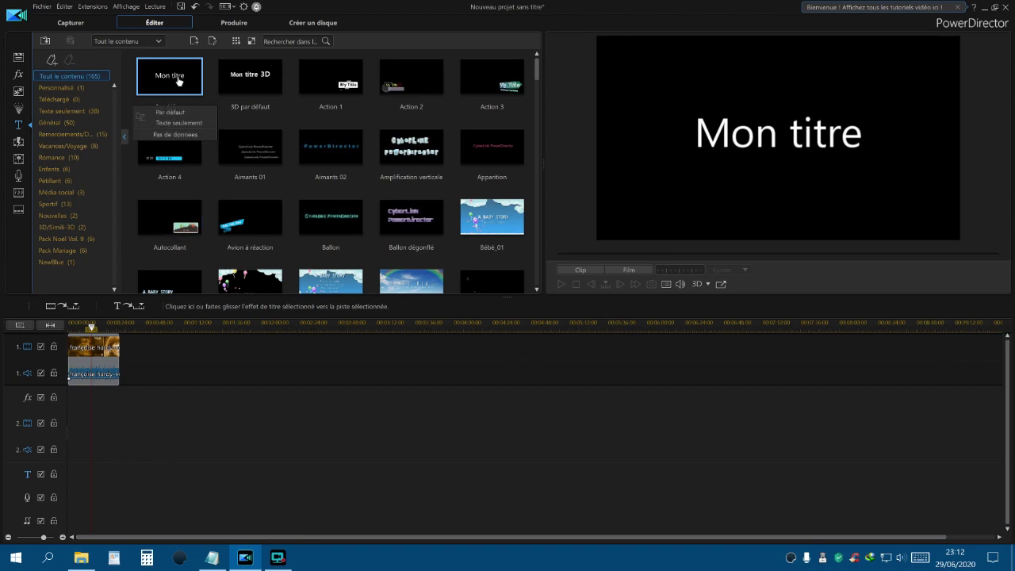
pyautogui.click(173, 80)
pyautogui.doubleClick(172, 77)
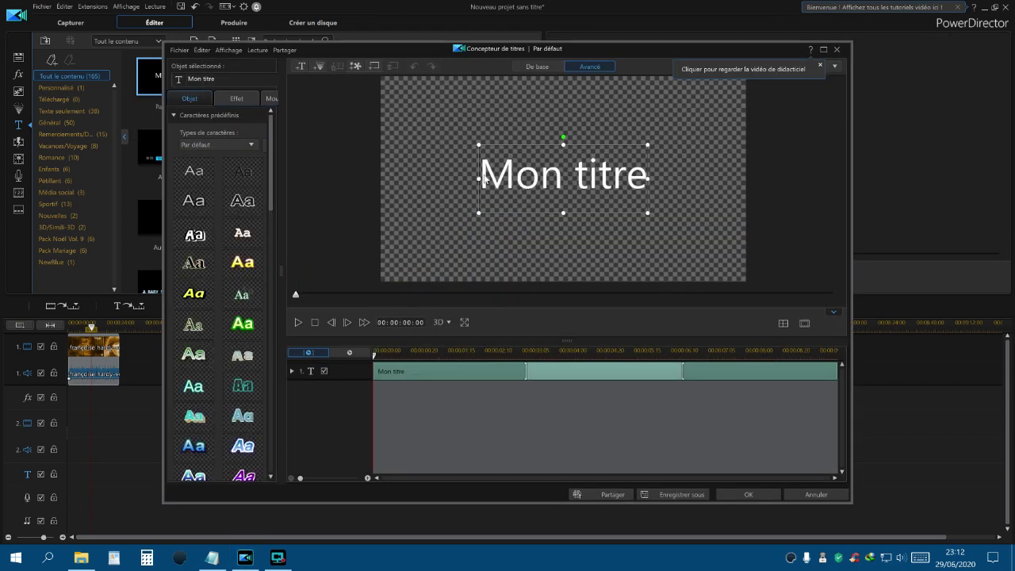
# Replace the placeholder title text with the first lyric line, "Voilà, je regarde les autres", copied from the Notepad document
pyautogui.moveTo(481, 179); pyautogui.dragTo(666, 186)
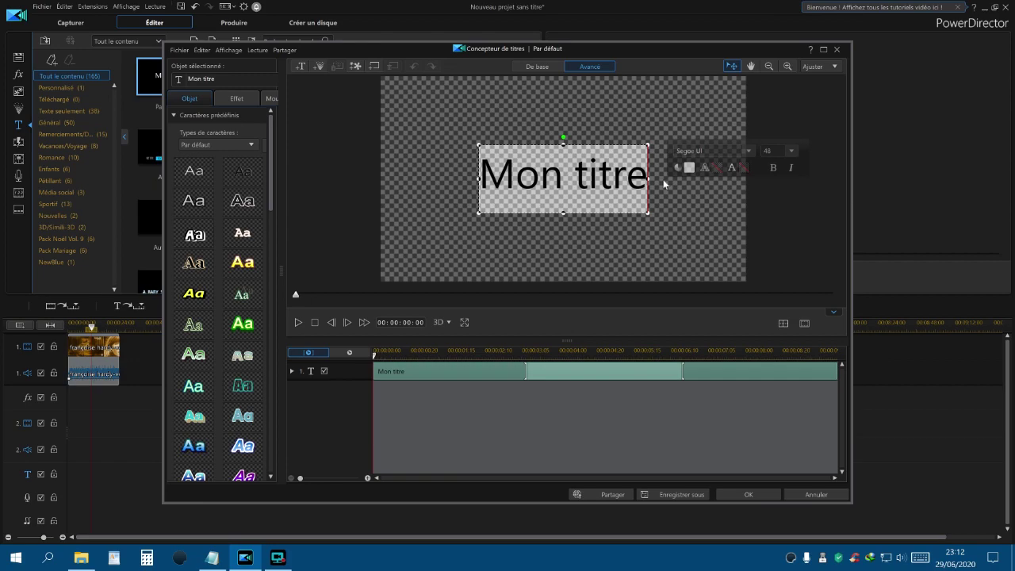
pyautogui.press('BackSpace')
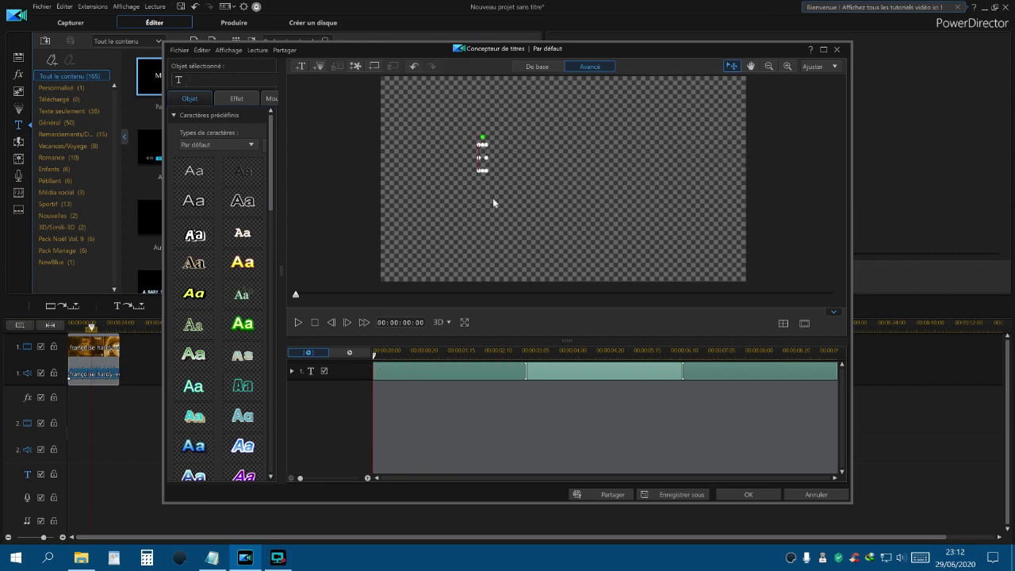
pyautogui.click(212, 558)
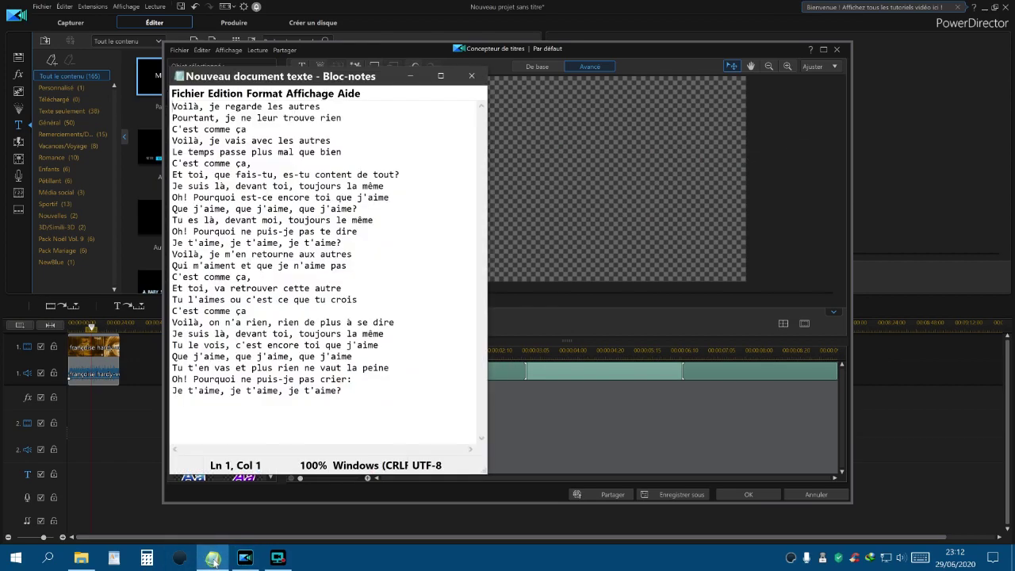
pyautogui.moveTo(321, 107); pyautogui.dragTo(139, 106)
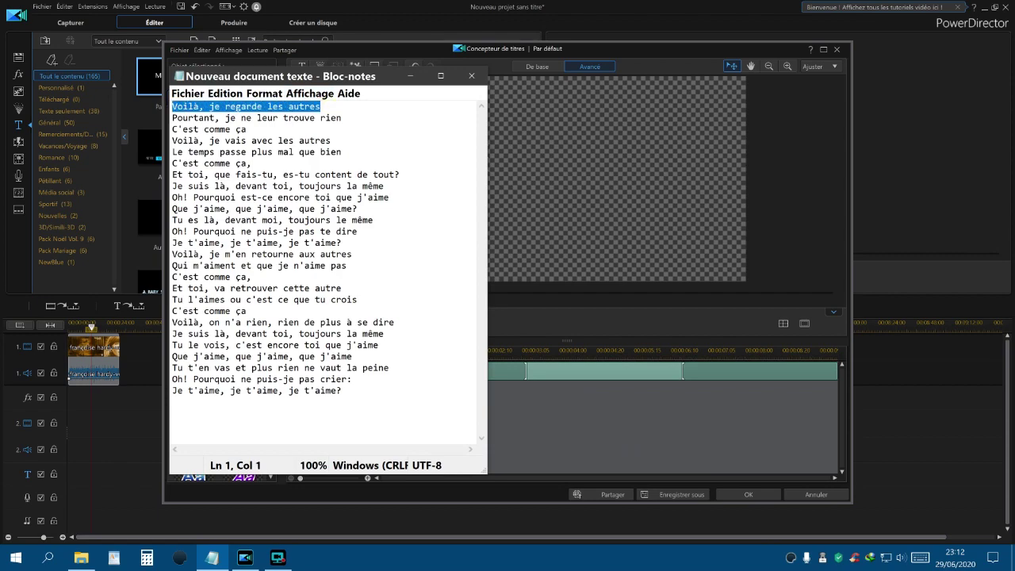
pyautogui.rightClick(222, 106)
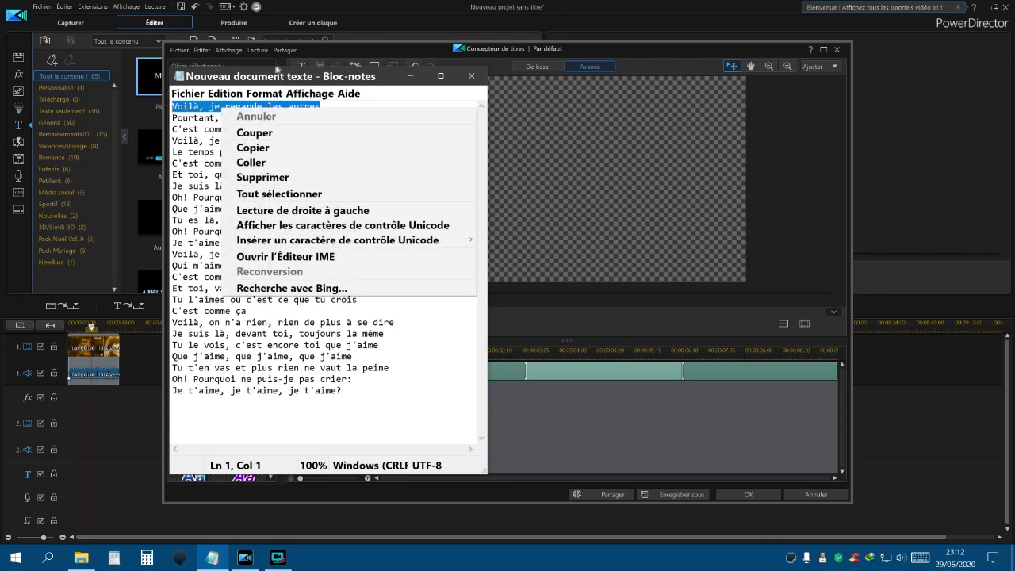
pyautogui.click(252, 148)
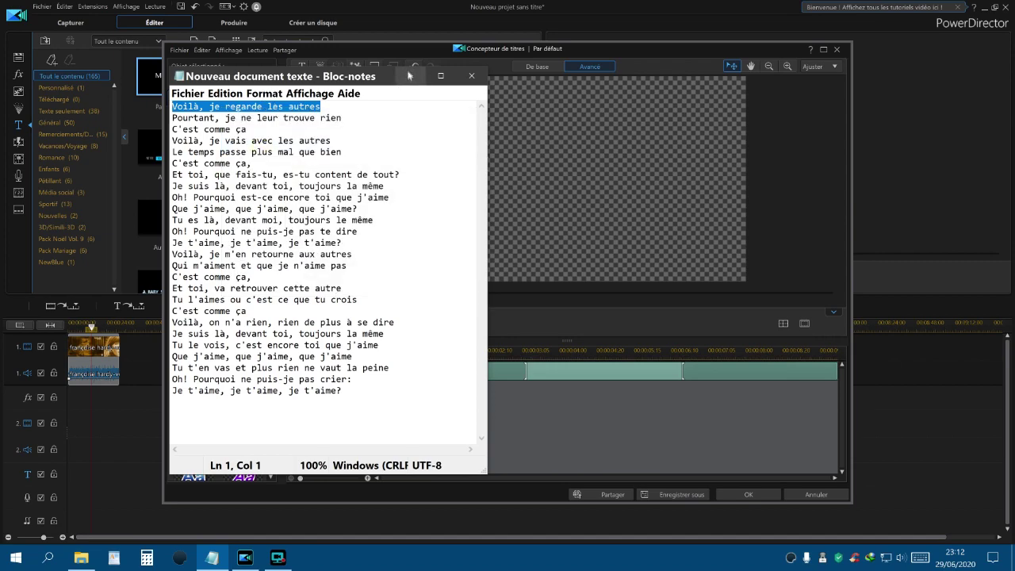
pyautogui.click(440, 75)
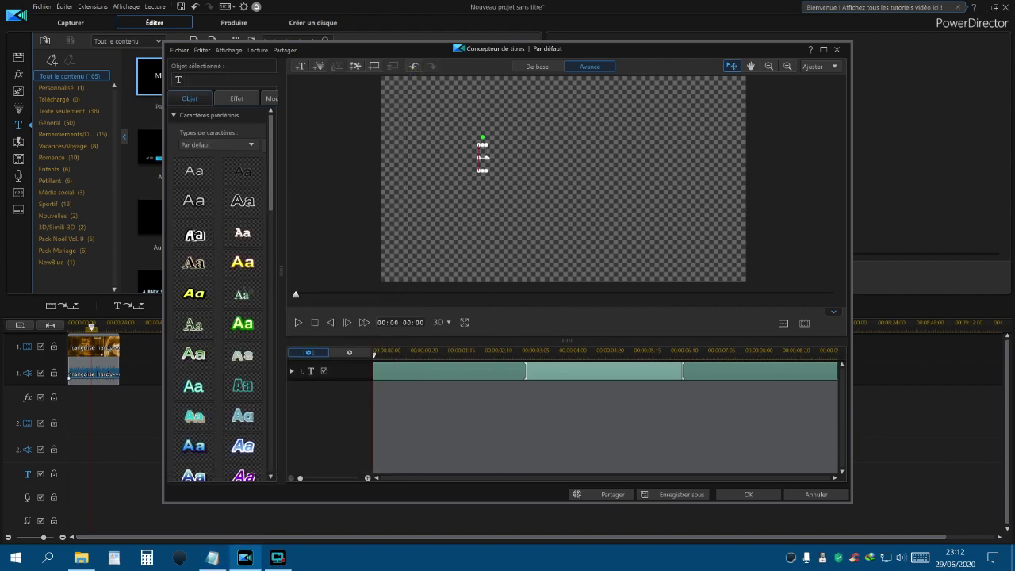
pyautogui.rightClick(484, 158)
pyautogui.click(521, 227)
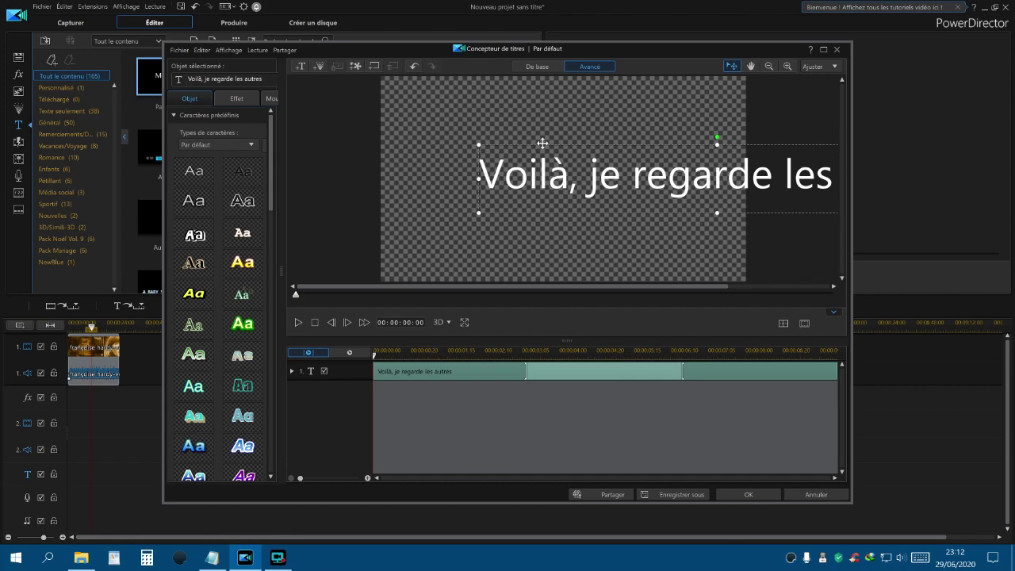
# Shift the lyric line to the frame's left edge and set its font size to 22
pyautogui.click(441, 123)
pyautogui.click(441, 123)
pyautogui.moveTo(378, 156); pyautogui.dragTo(837, 159)
pyautogui.rightClick(670, 163)
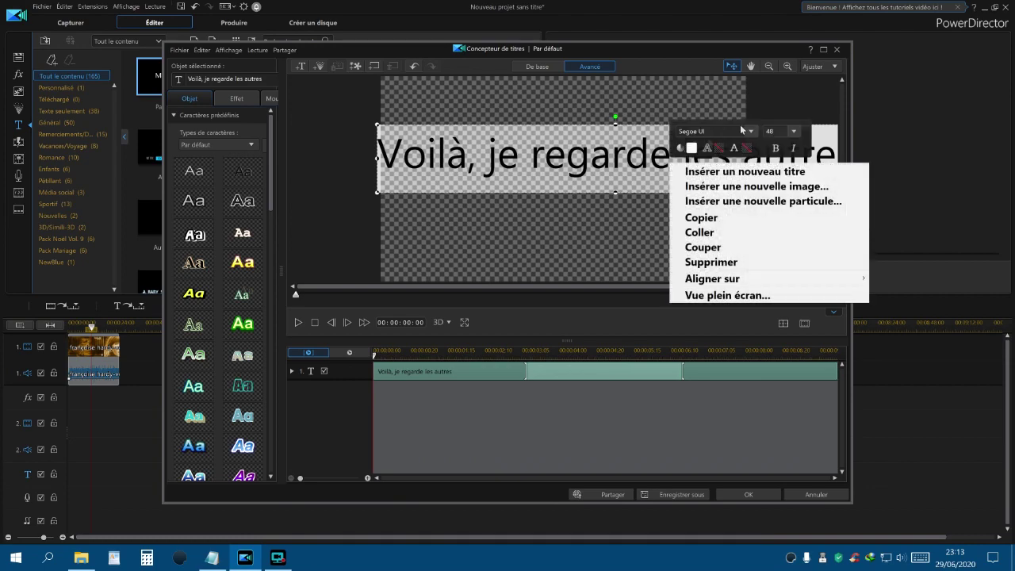
pyautogui.click(795, 132)
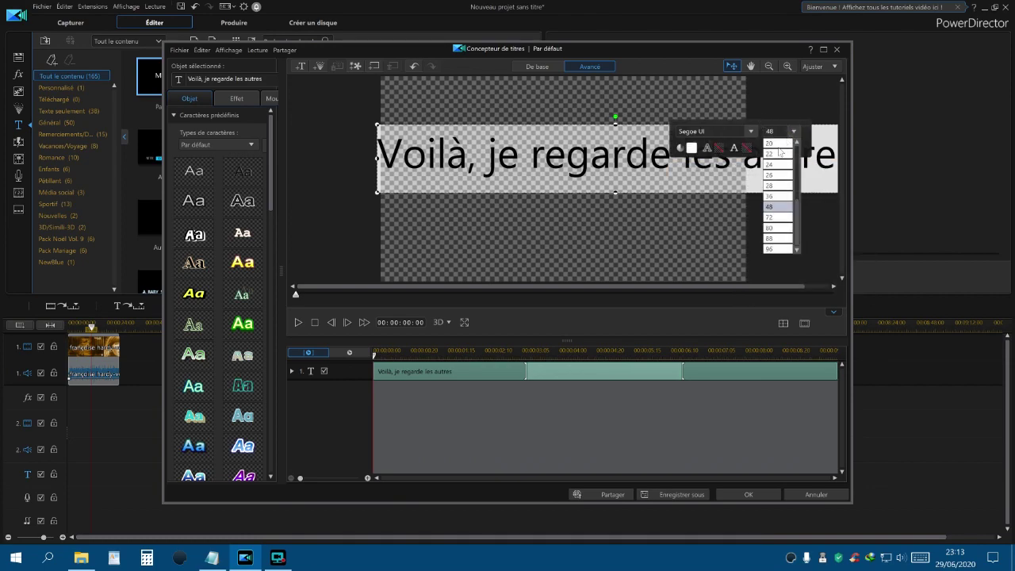
pyautogui.click(772, 157)
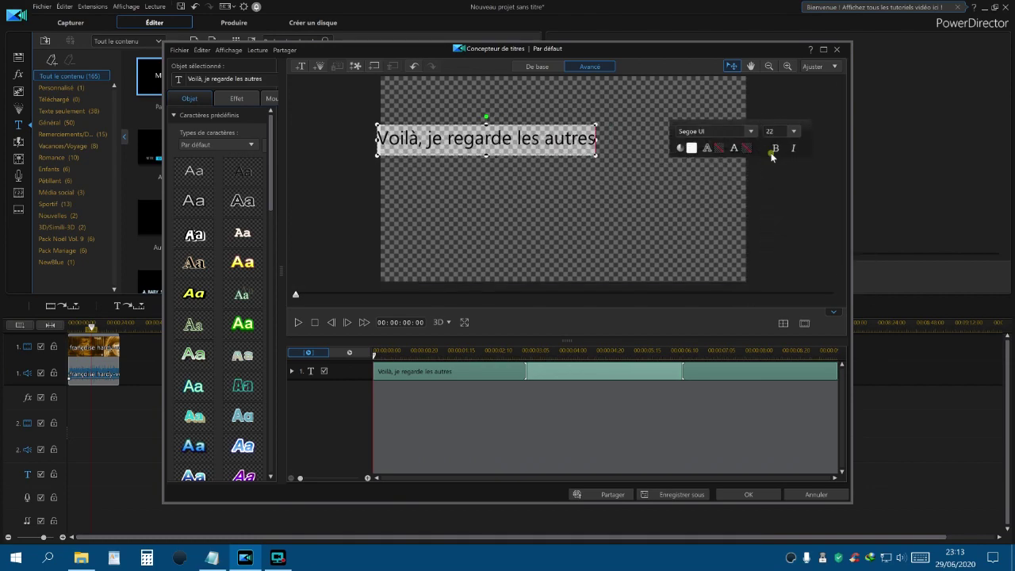
pyautogui.click(644, 173)
# Move the lyric line closer to the upper centre of the frame and select all its text for formatting
pyautogui.click(530, 136)
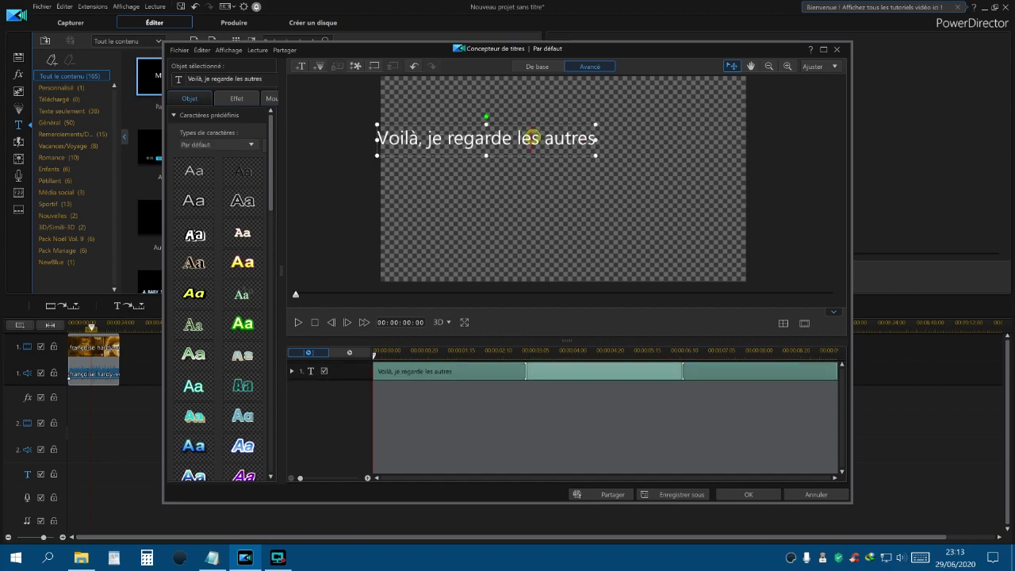
pyautogui.click(501, 120)
pyautogui.moveTo(492, 125); pyautogui.dragTo(550, 111)
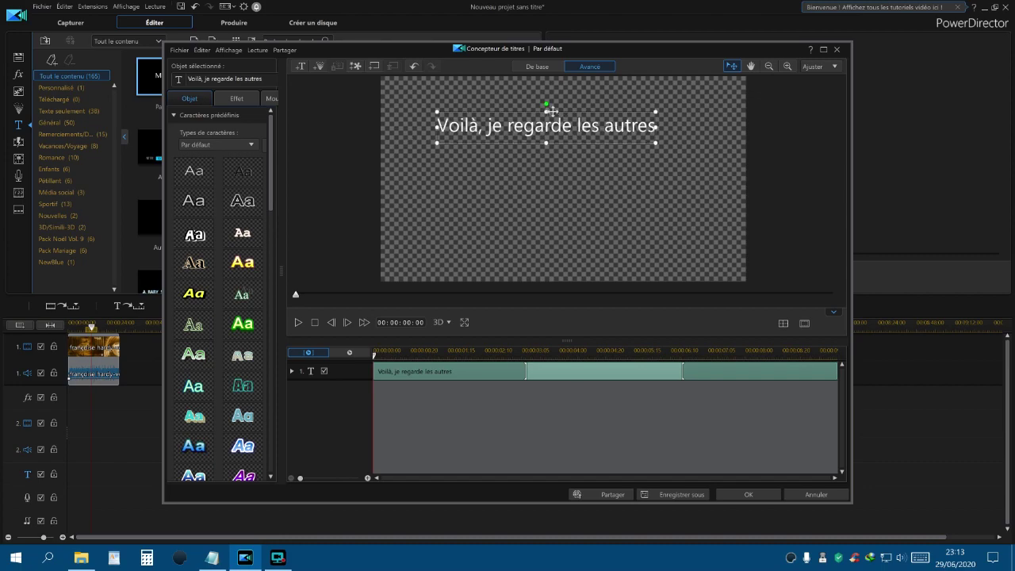
pyautogui.moveTo(436, 125); pyautogui.dragTo(656, 127)
pyautogui.rightClick(600, 127)
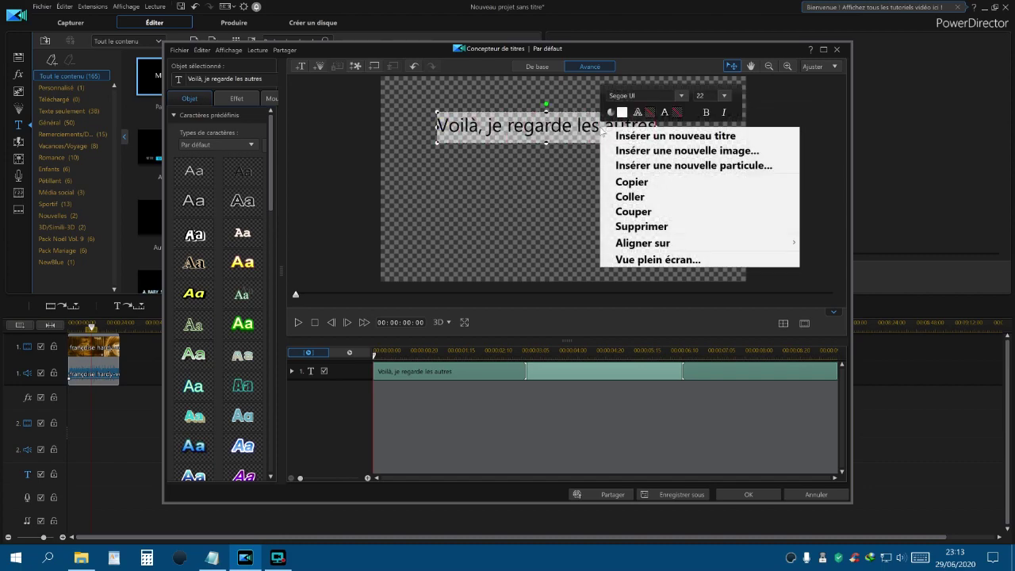
pyautogui.click(624, 114)
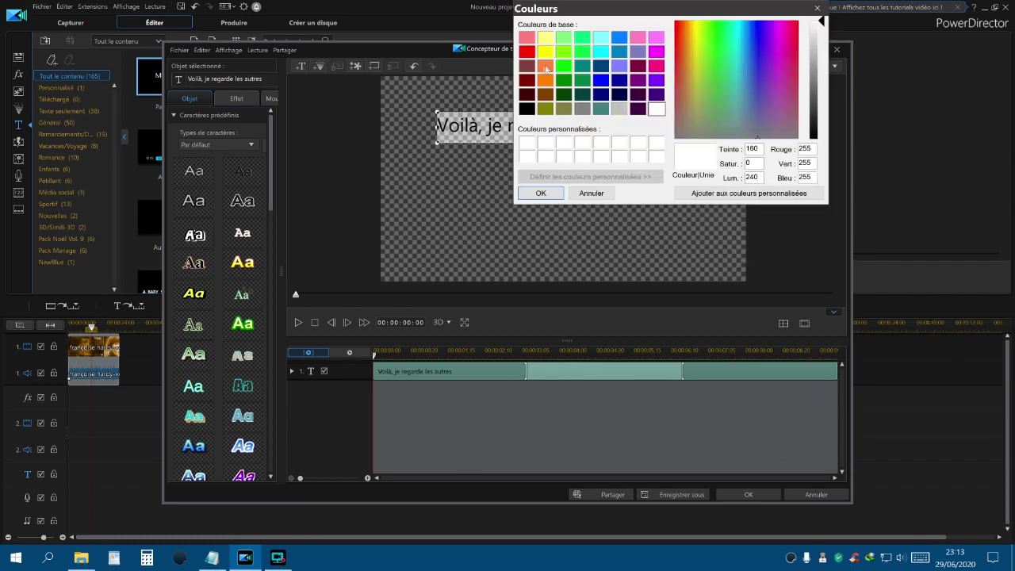
pyautogui.click(528, 109)
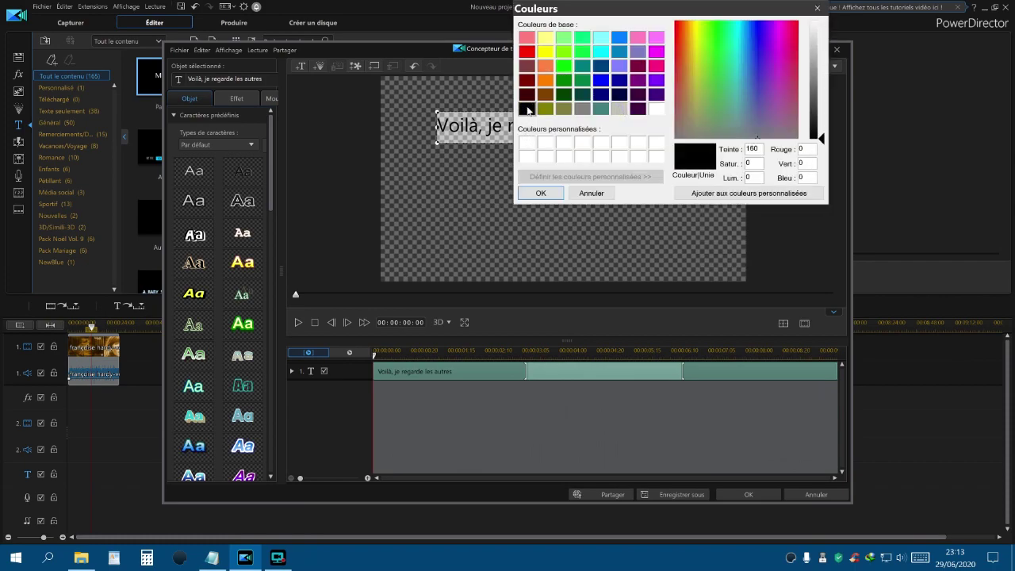
pyautogui.click(818, 11)
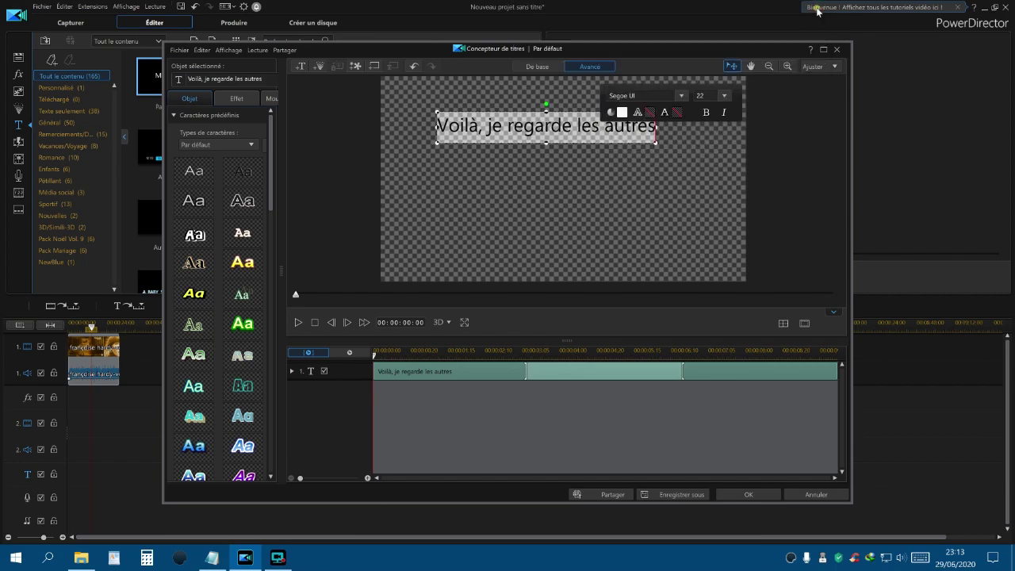
# Format the first lyric line in bold italic Ink Free and centre it at the top of the frame
pyautogui.click(681, 95)
pyautogui.scroll(15, 649, 210)
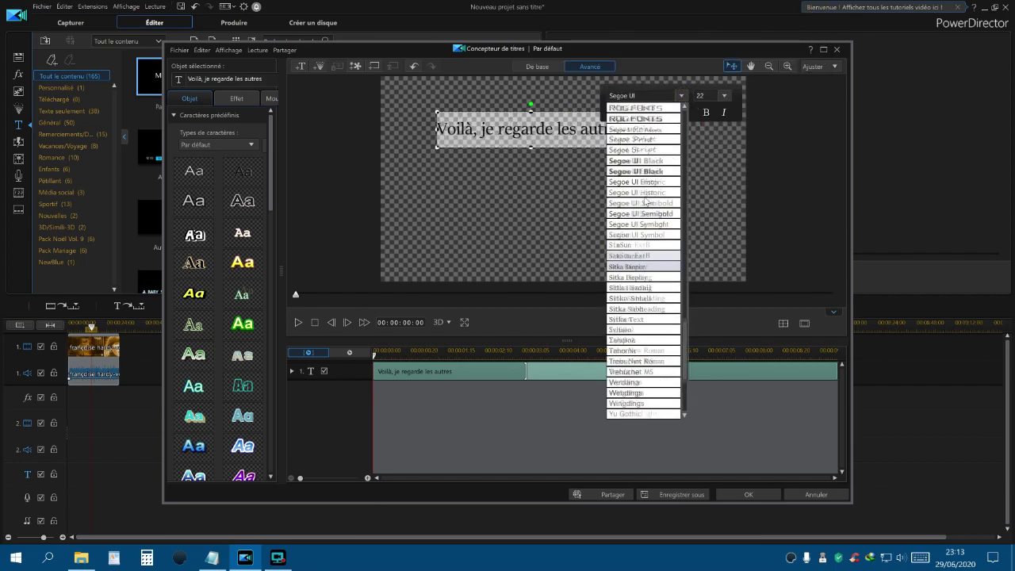
pyautogui.scroll(5, 639, 187)
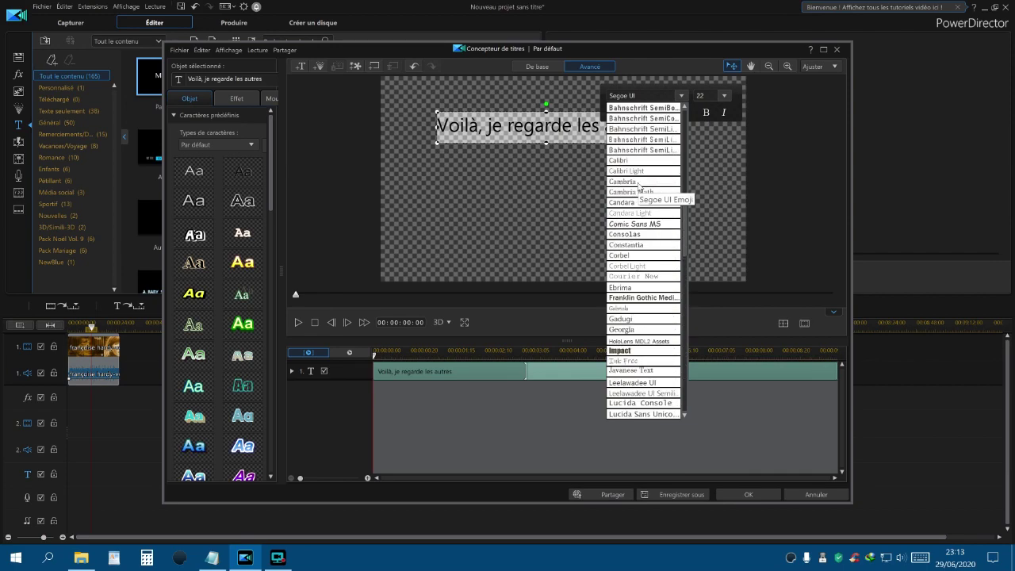
pyautogui.click(622, 361)
pyautogui.click(706, 113)
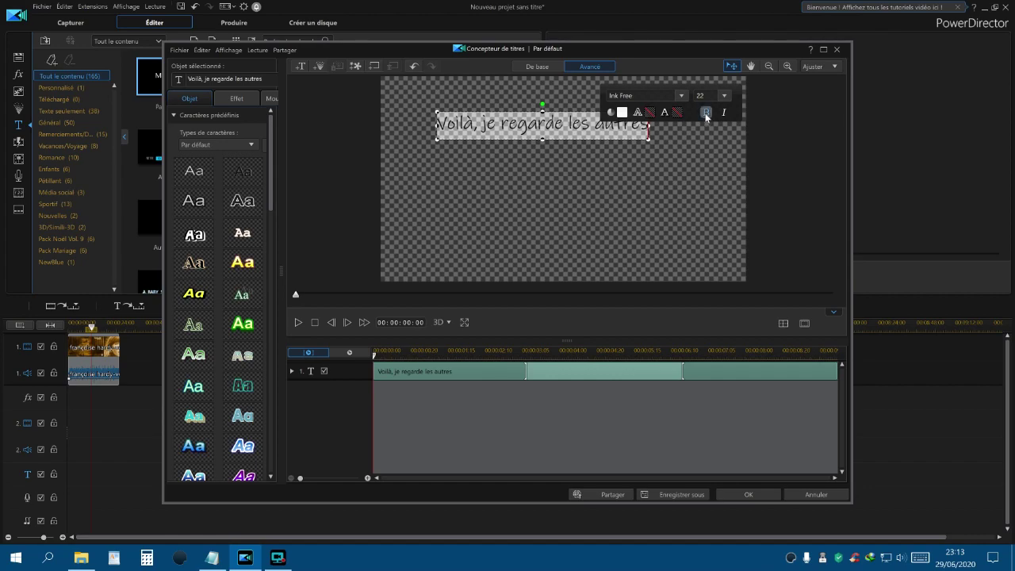
pyautogui.click(723, 113)
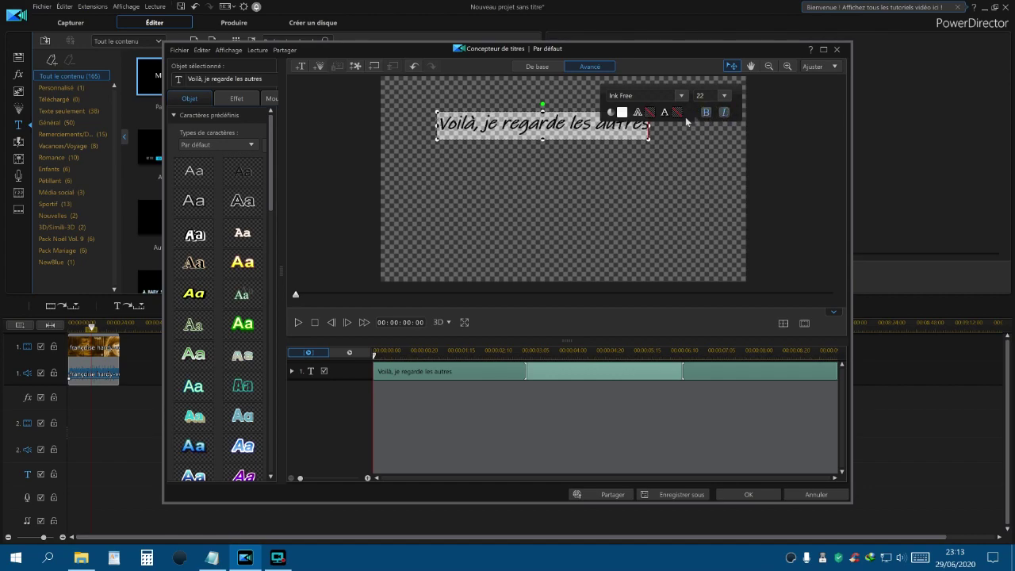
pyautogui.click(522, 109)
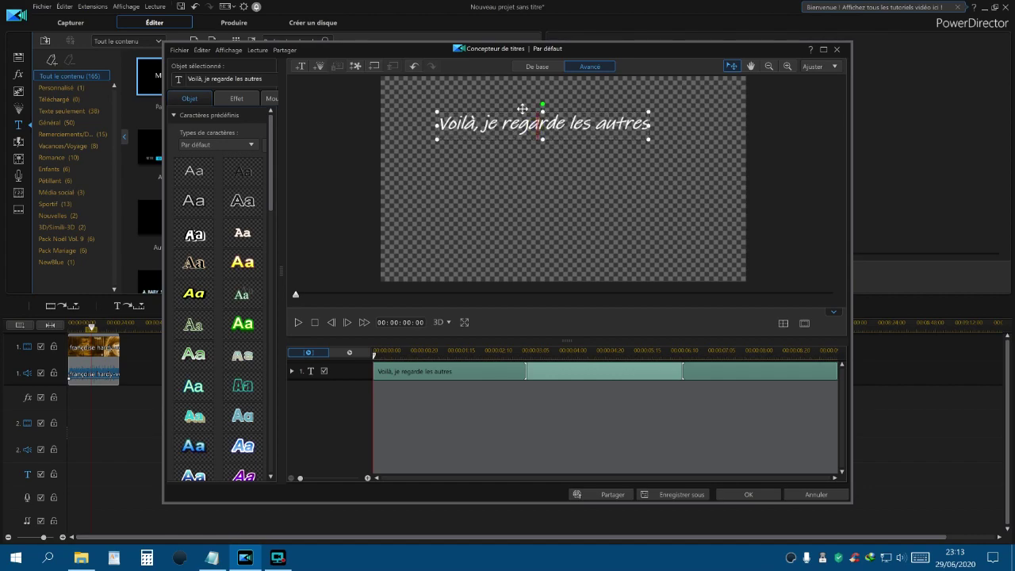
pyautogui.moveTo(544, 91); pyautogui.dragTo(564, 73)
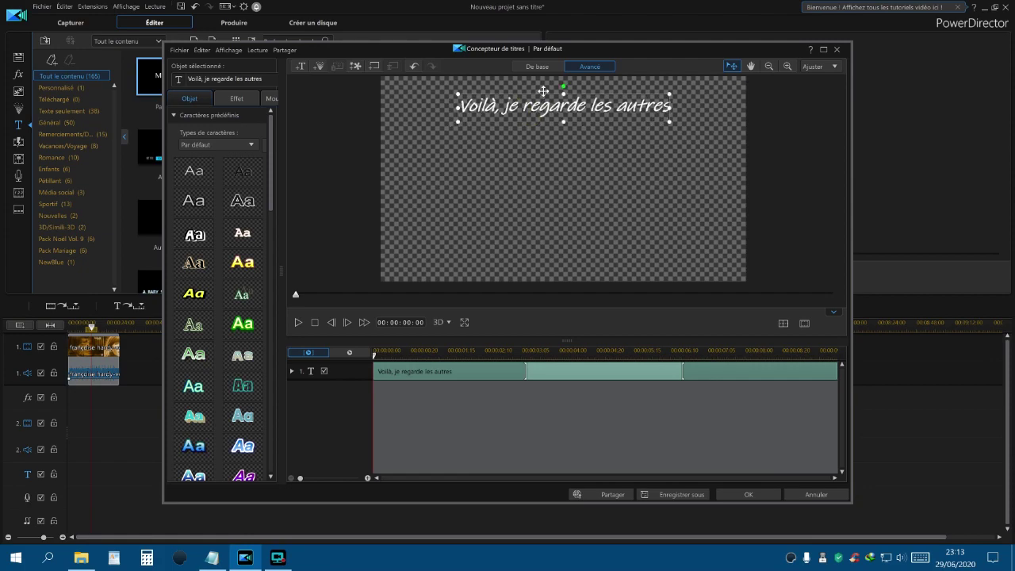
# Add a second text object containing "Pourtant, je ne leur trouve rien", copied from the second line of the Notepad lyrics
pyautogui.click(302, 67)
pyautogui.click(213, 560)
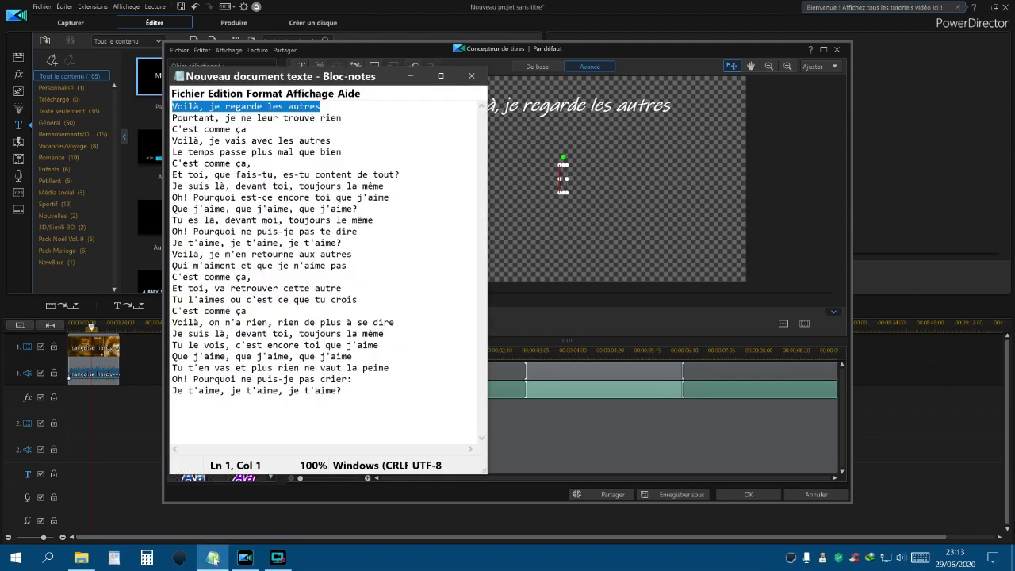
pyautogui.press('Down')
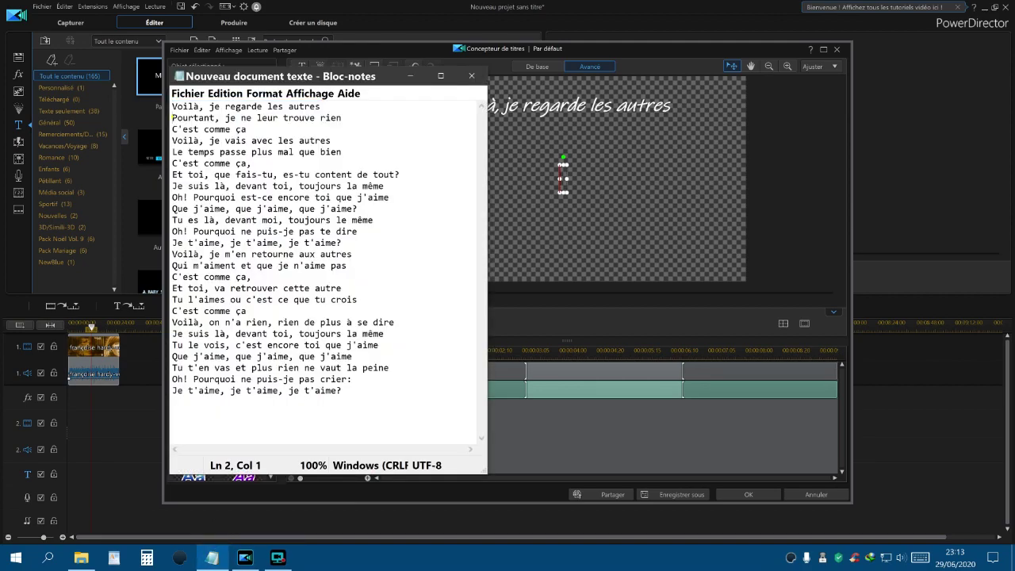
pyautogui.hotkey('shift', 'End')
pyautogui.rightClick(326, 116)
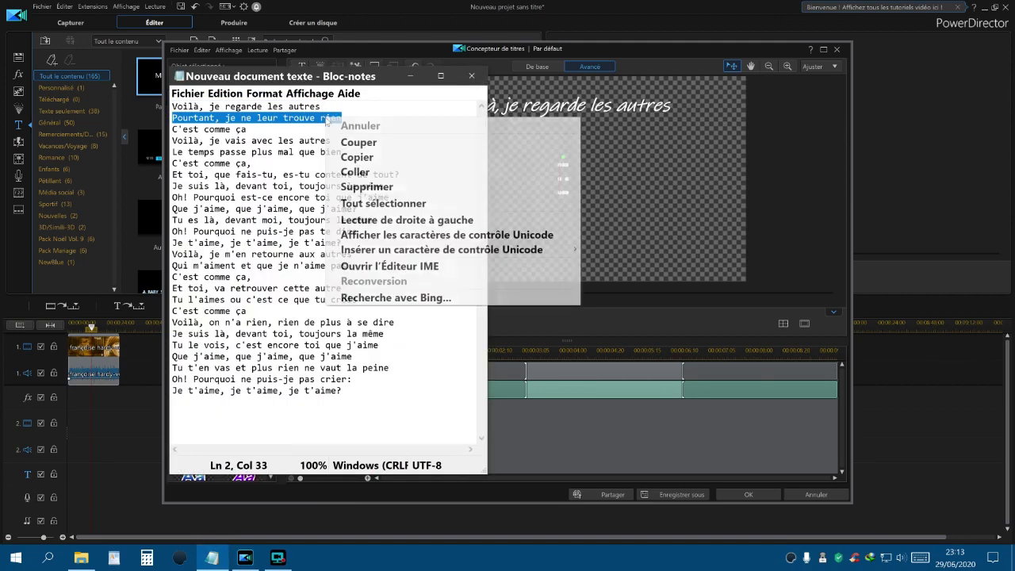
pyautogui.click(370, 157)
pyautogui.click(409, 75)
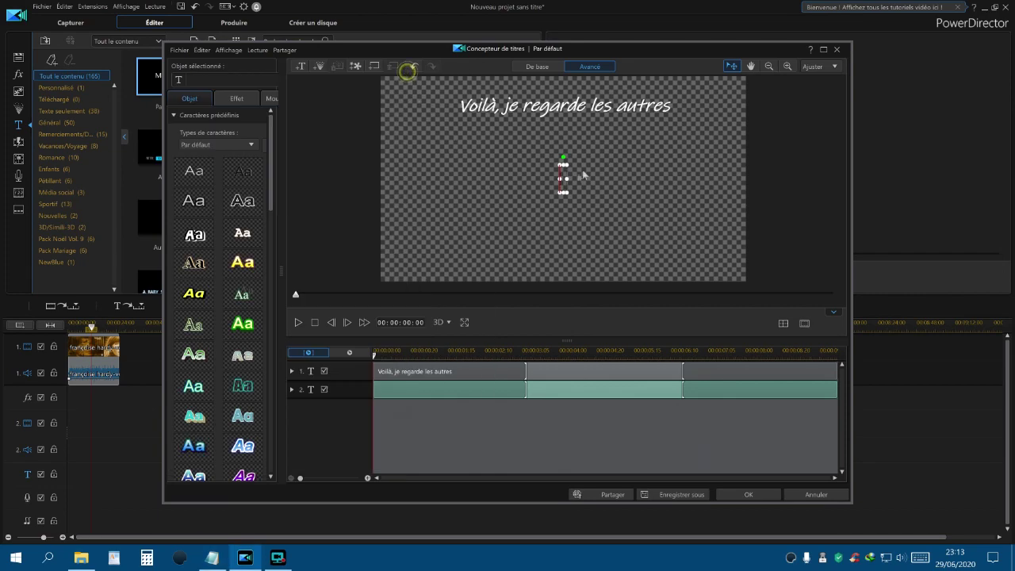
pyautogui.rightClick(561, 175)
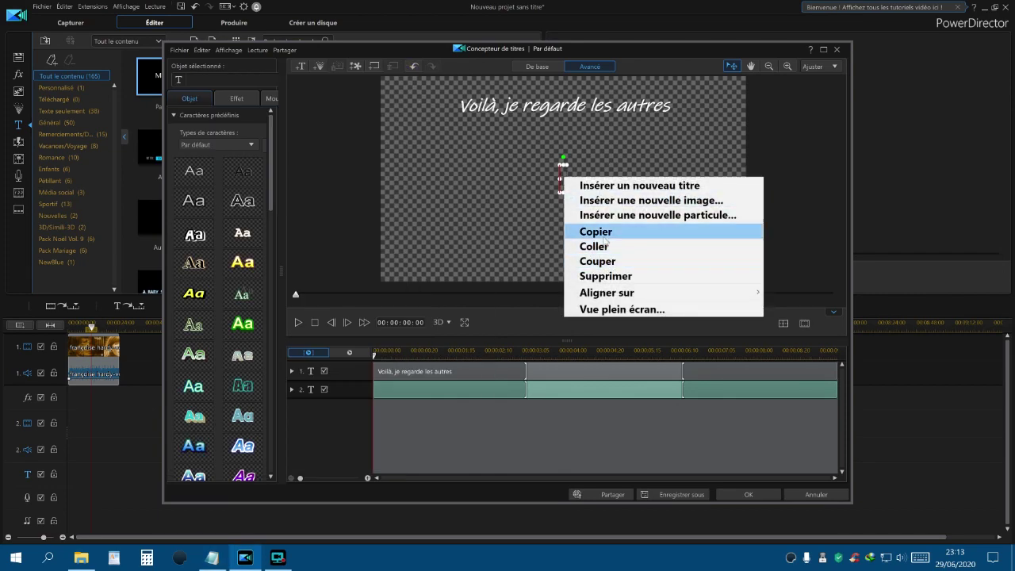
pyautogui.click(603, 246)
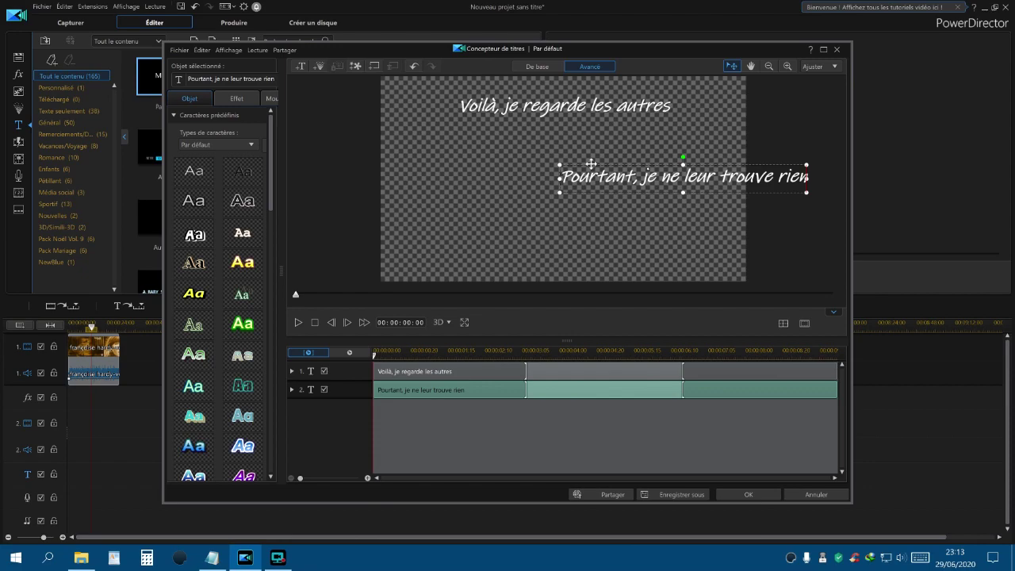
# Move the second lyric line beneath the first, aligned with its start, and colour its text black
pyautogui.moveTo(592, 164)
pyautogui.mouseDown()
pyautogui.moveTo(492, 134)
pyautogui.moveTo(465, 154)
pyautogui.moveTo(708, 155)
pyautogui.mouseUp()
pyautogui.rightClick(667, 150)
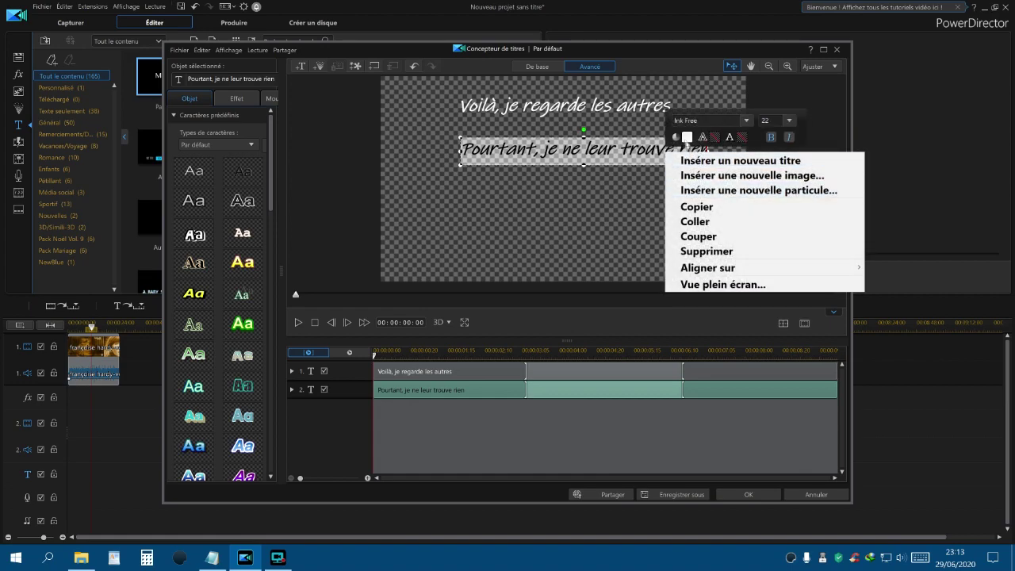
pyautogui.click(687, 136)
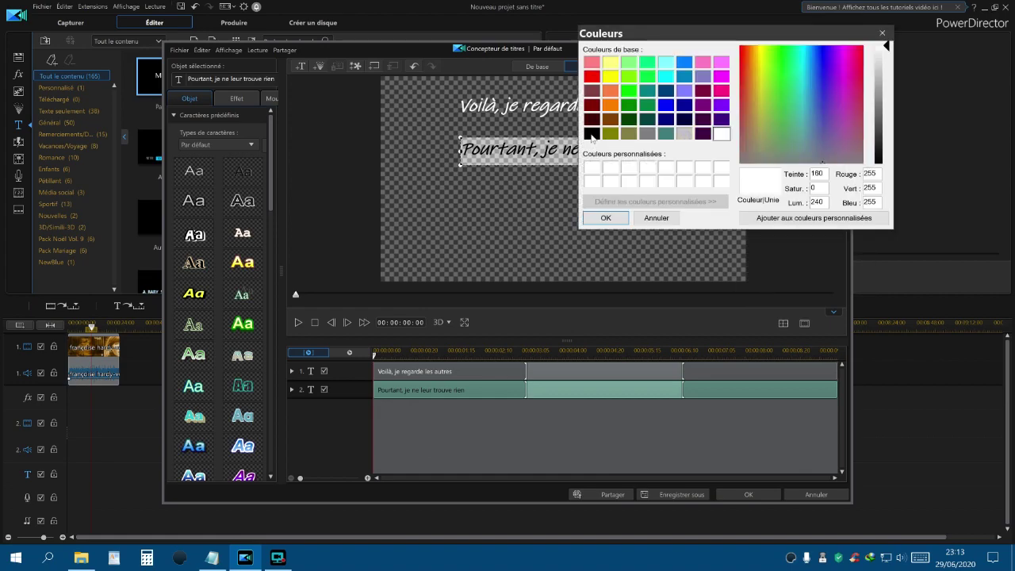
pyautogui.click(592, 134)
pyautogui.click(607, 217)
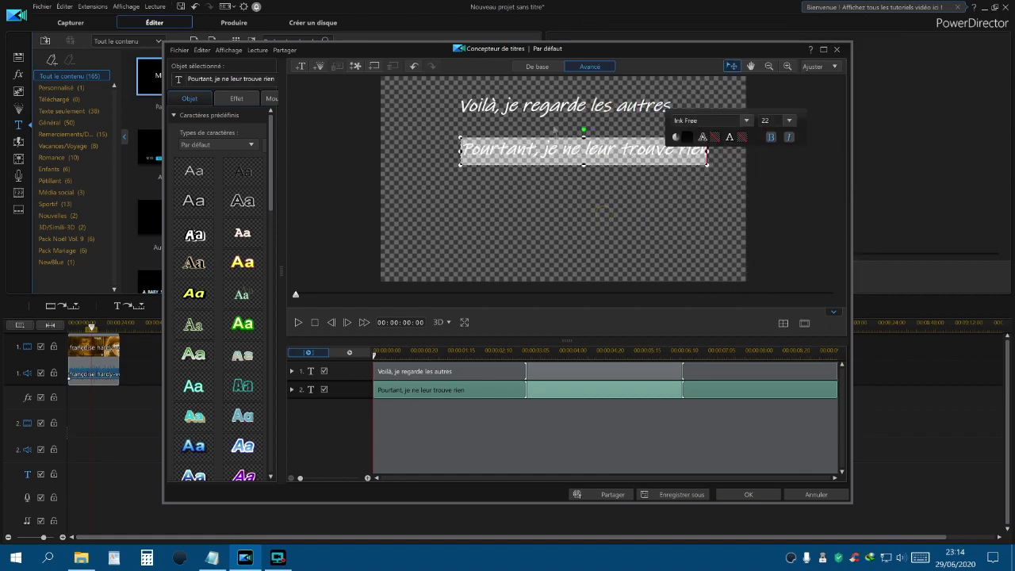
# Select the whole first lyric line, "Voilà, je regarde les autres", and change its text colour to black
pyautogui.click(546, 108)
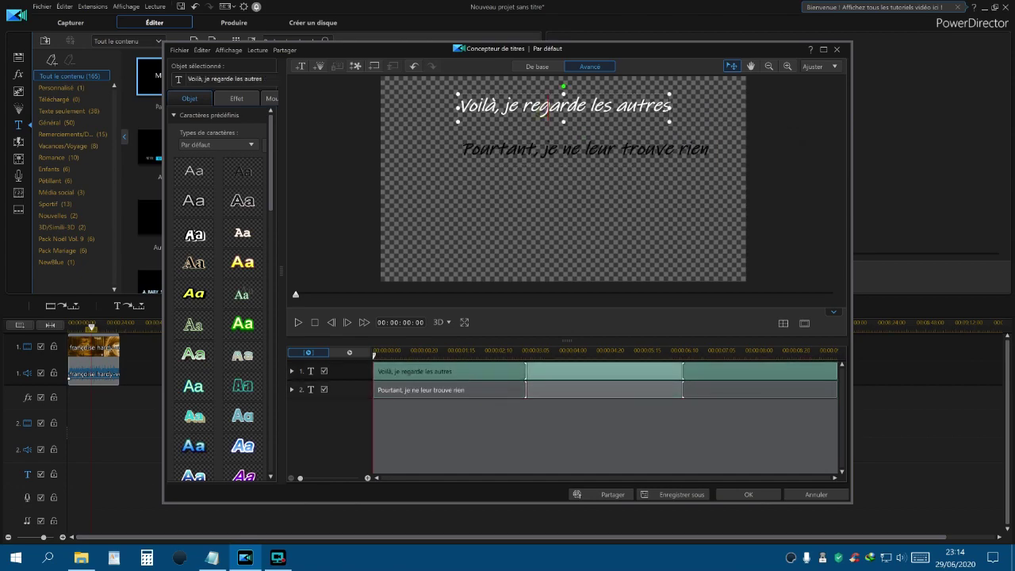
pyautogui.moveTo(459, 106); pyautogui.dragTo(673, 106)
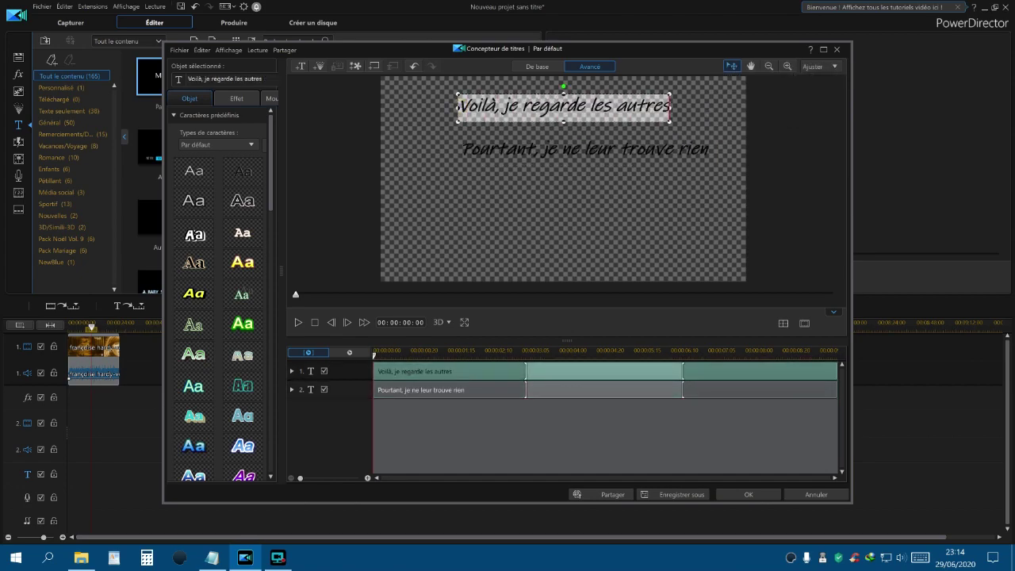
pyautogui.rightClick(643, 108)
pyautogui.click(664, 93)
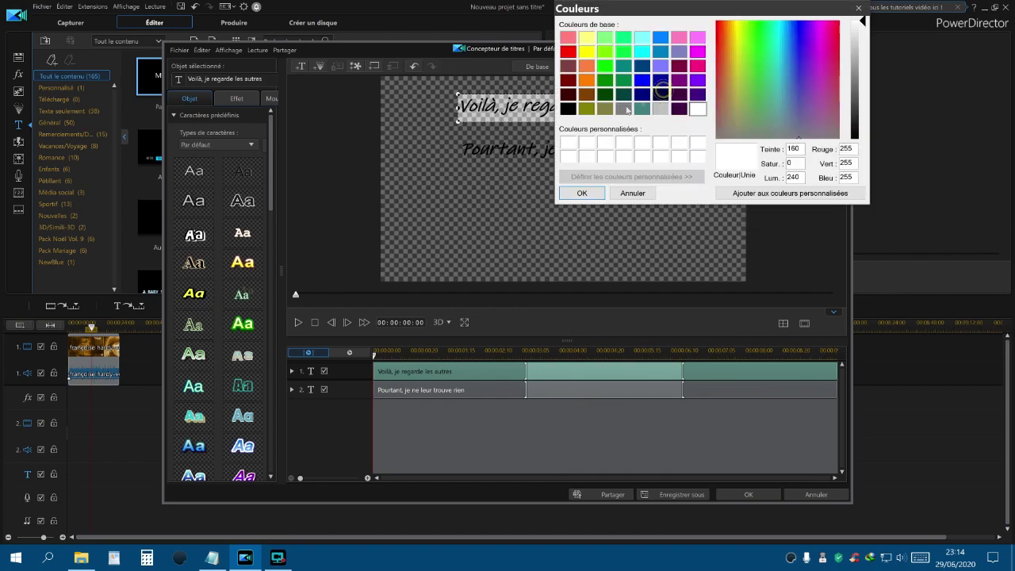
pyautogui.click(568, 110)
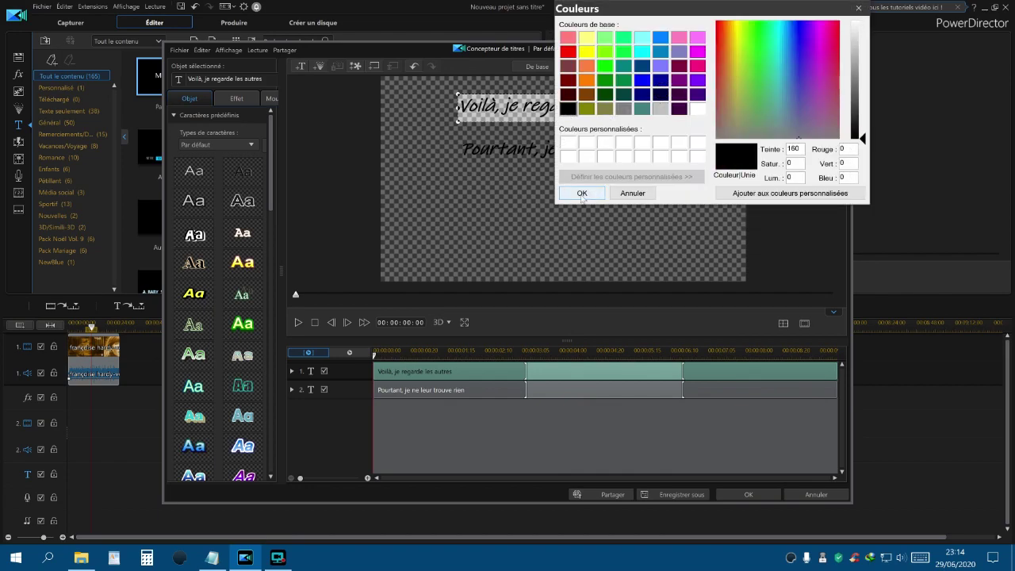
pyautogui.click(582, 193)
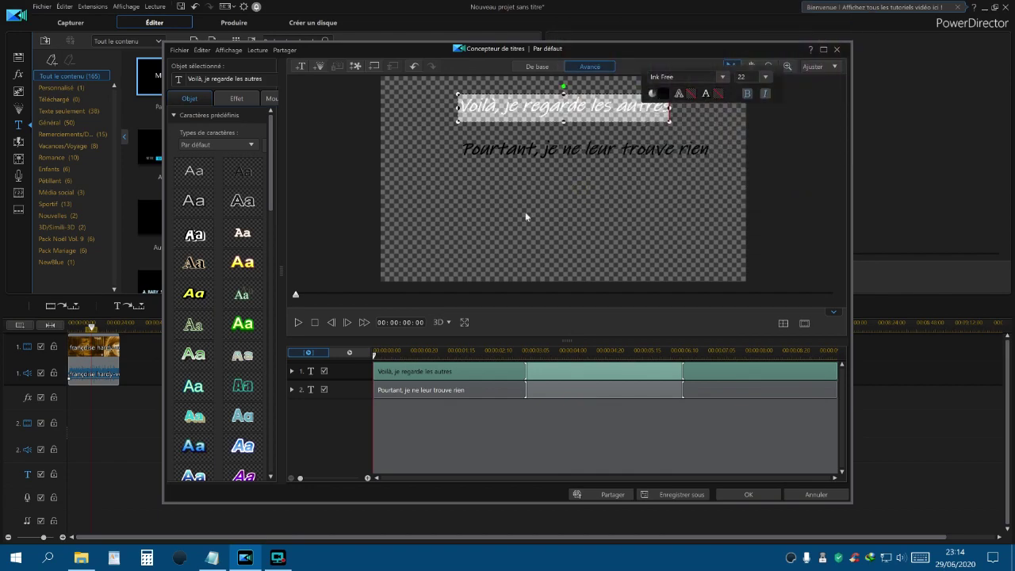
# Add a third text object containing "C'est comme ça", copied from the third line of the Notepad lyrics
pyautogui.click(300, 69)
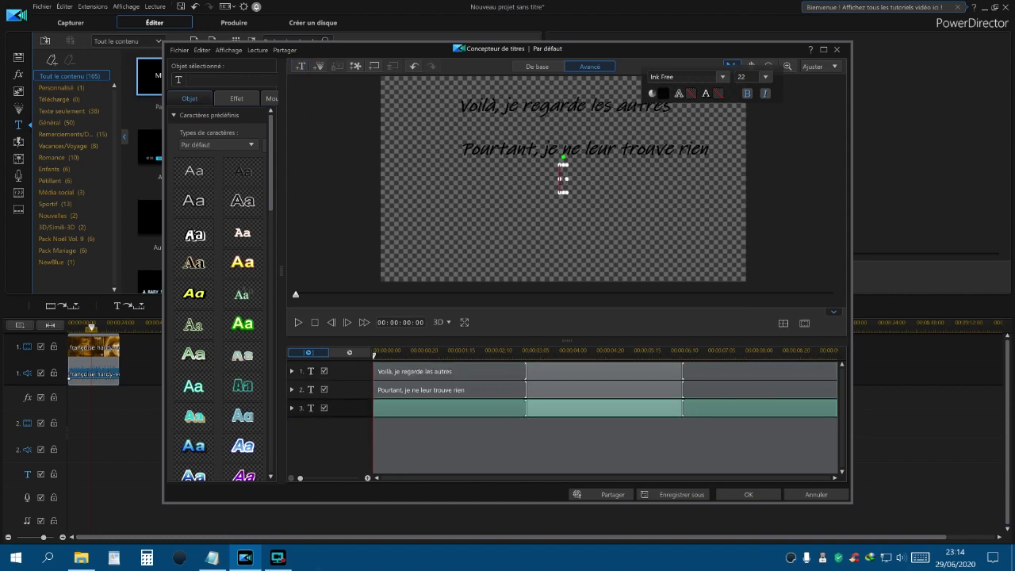
pyautogui.click(212, 558)
pyautogui.click(262, 130)
pyautogui.hotkey('shift', 'Home')
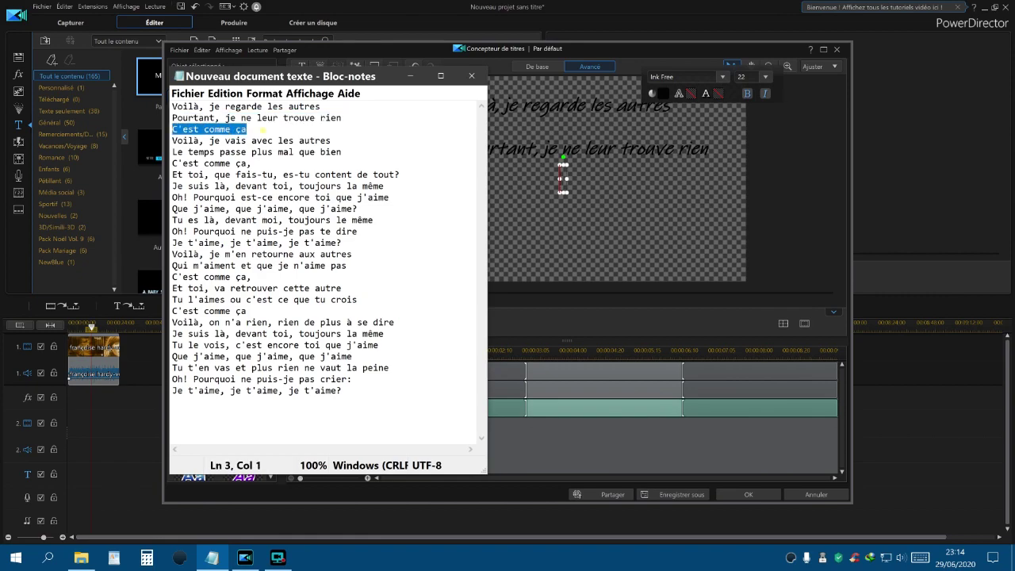
pyautogui.rightClick(181, 130)
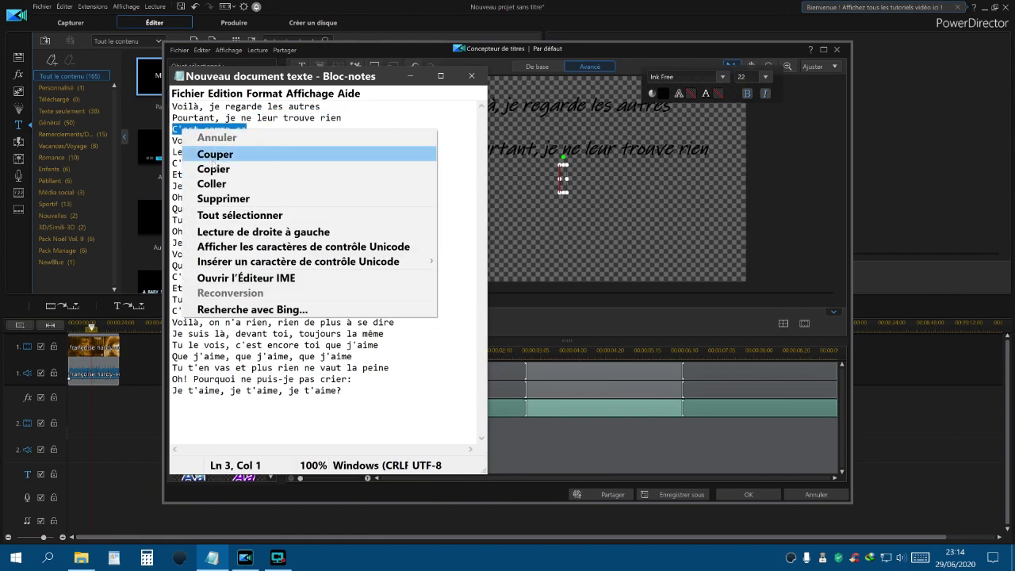
pyautogui.click(214, 169)
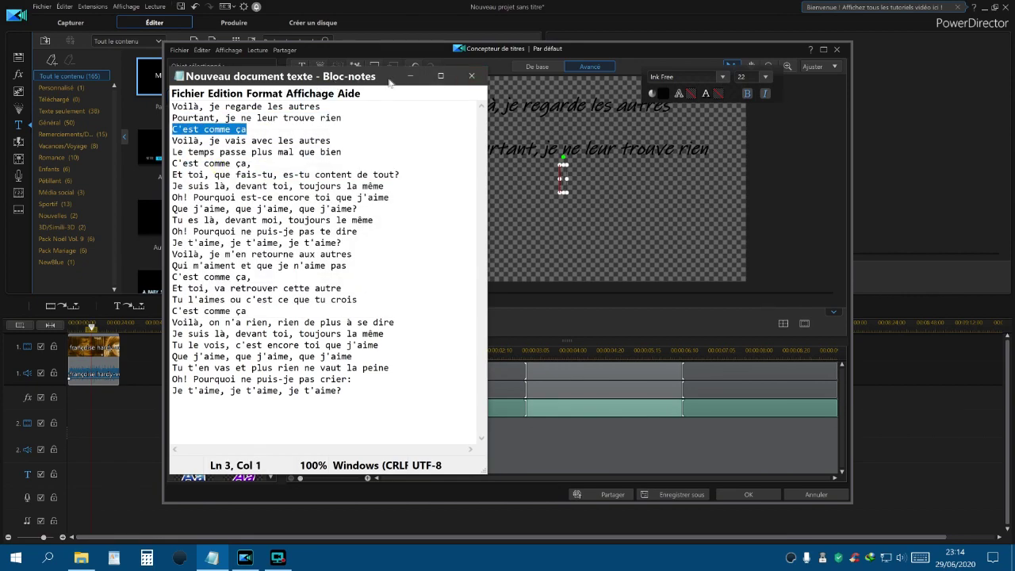
pyautogui.click(413, 77)
pyautogui.rightClick(560, 181)
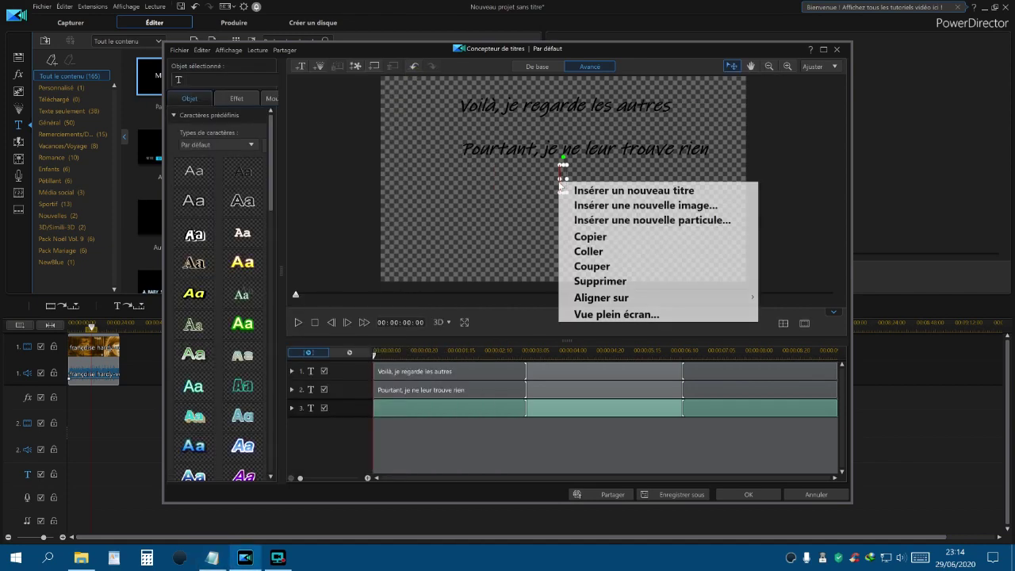
pyautogui.click(590, 251)
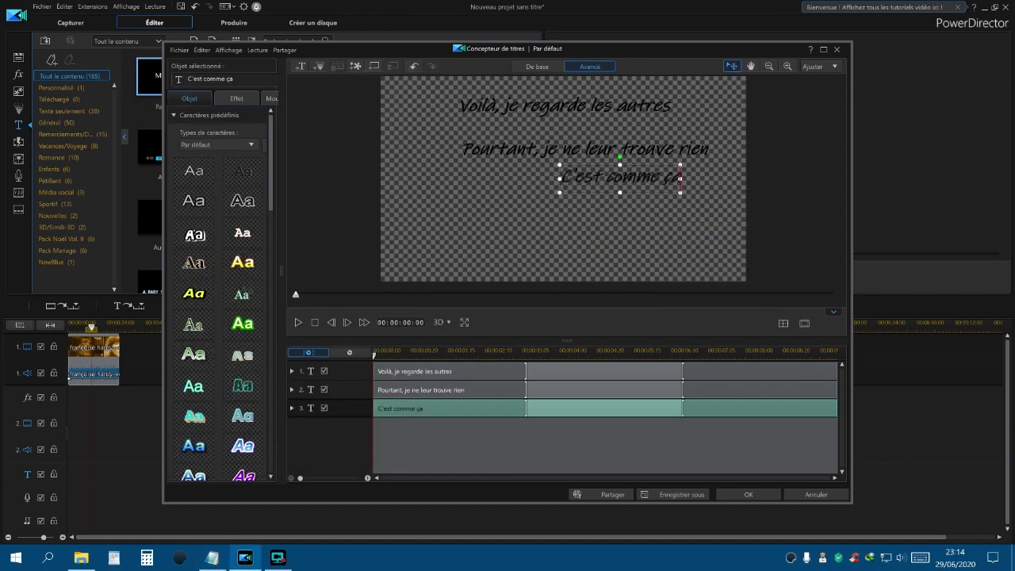
# Arrange the three lyric lines around the frame's centre, with "C'est comme ça" lowest and clear spacing between the lines
pyautogui.click(519, 197)
pyautogui.moveTo(595, 178); pyautogui.dragTo(524, 211)
pyautogui.click(521, 159)
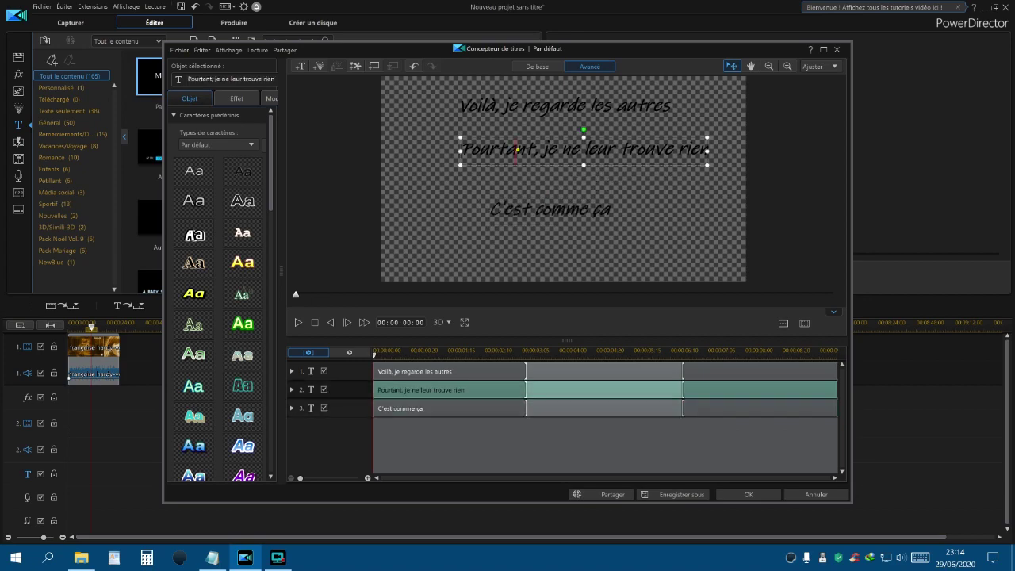
pyautogui.click(525, 132)
pyautogui.moveTo(502, 140); pyautogui.dragTo(480, 145)
pyautogui.click(514, 102)
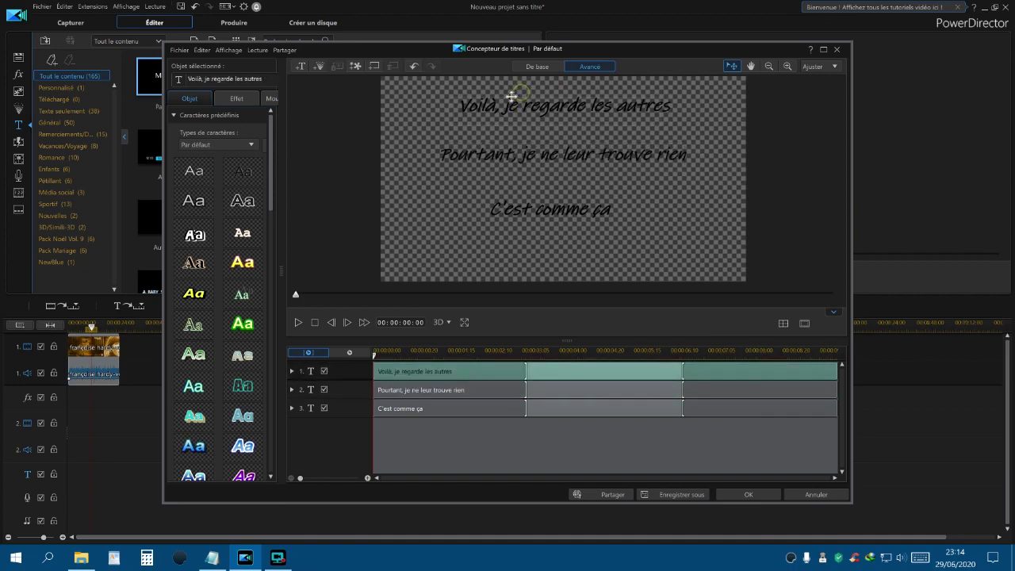
pyautogui.moveTo(521, 93); pyautogui.dragTo(511, 97)
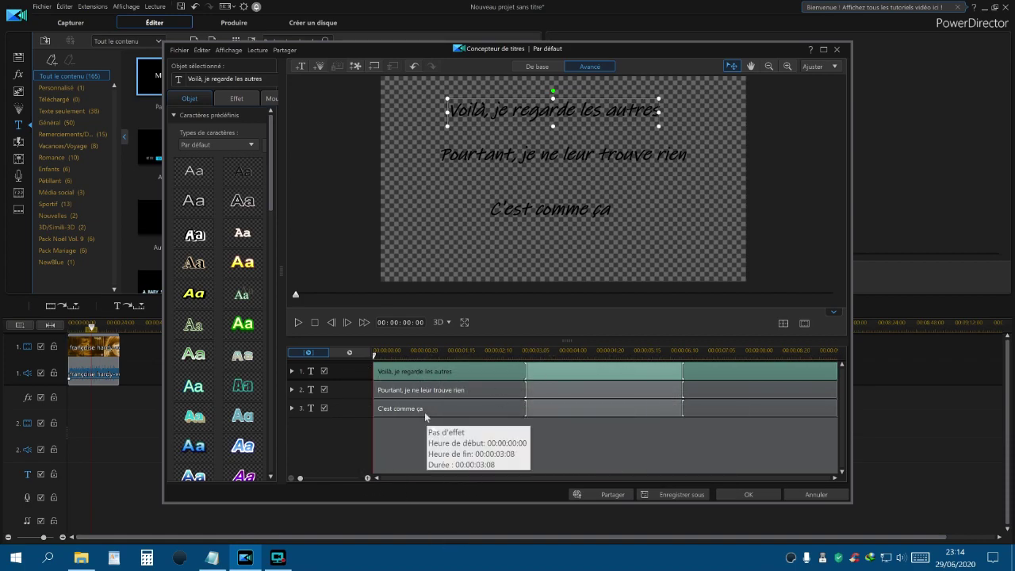
# Delay the second lyric line to start at 00:00:04:09 and extend the first line's starting effect to the same point
pyautogui.click(411, 390)
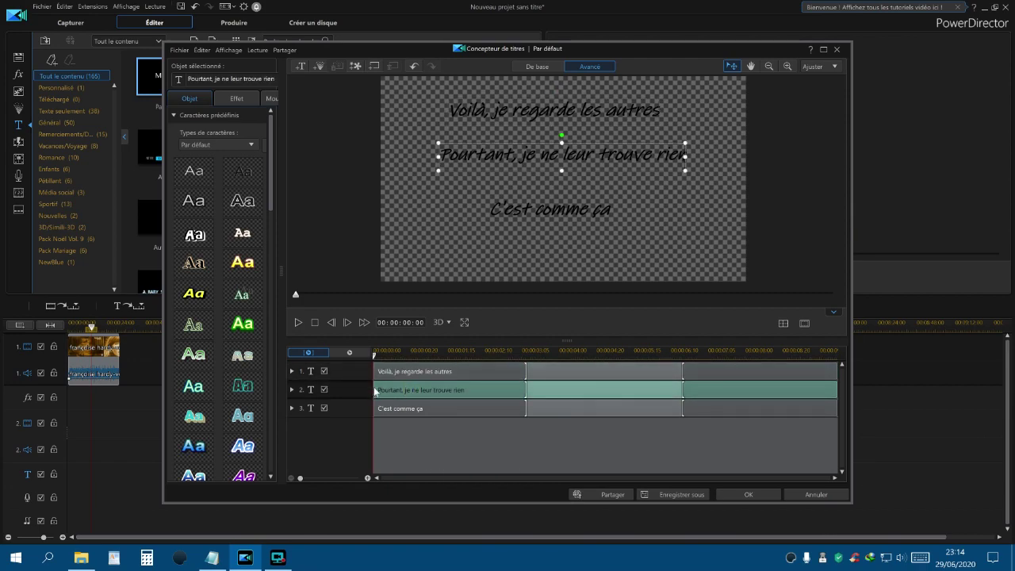
pyautogui.moveTo(376, 392); pyautogui.dragTo(572, 390)
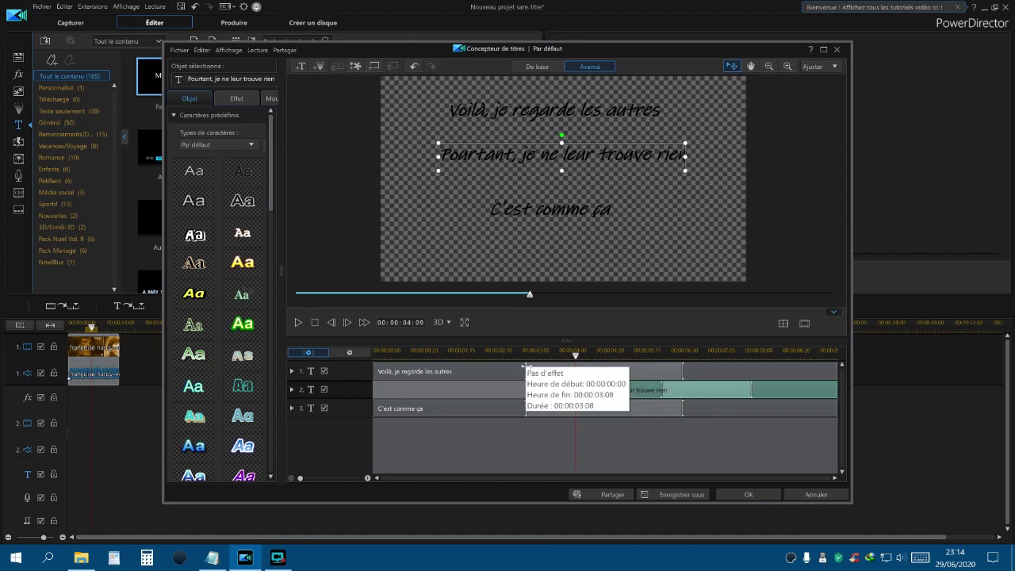
pyautogui.moveTo(525, 370); pyautogui.dragTo(576, 369)
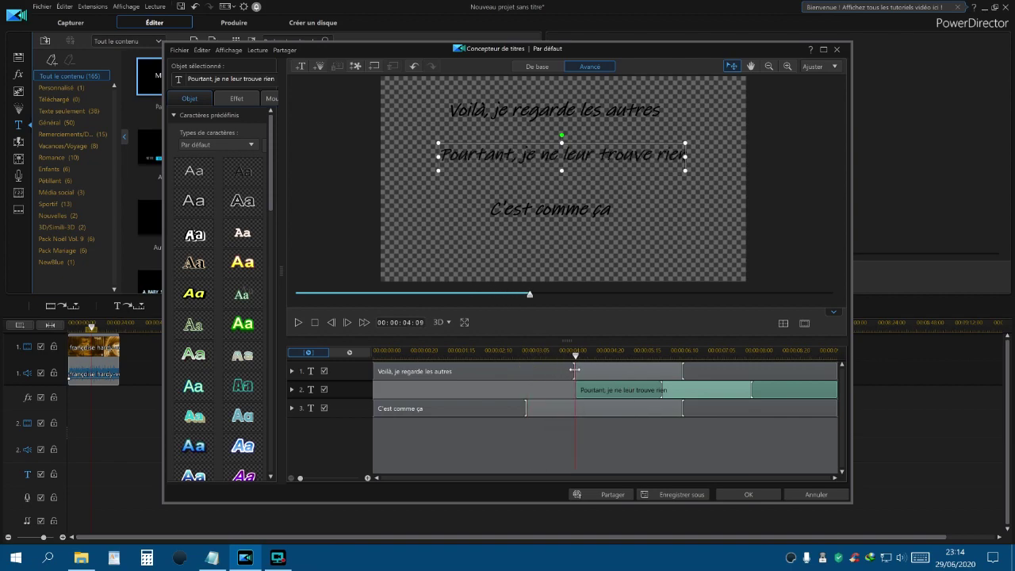
# Extend the second line's starting effect to 00:00:07:02 and move the start of the first line's ending effect to 00:00:07:01
pyautogui.moveTo(662, 390); pyautogui.dragTo(702, 392)
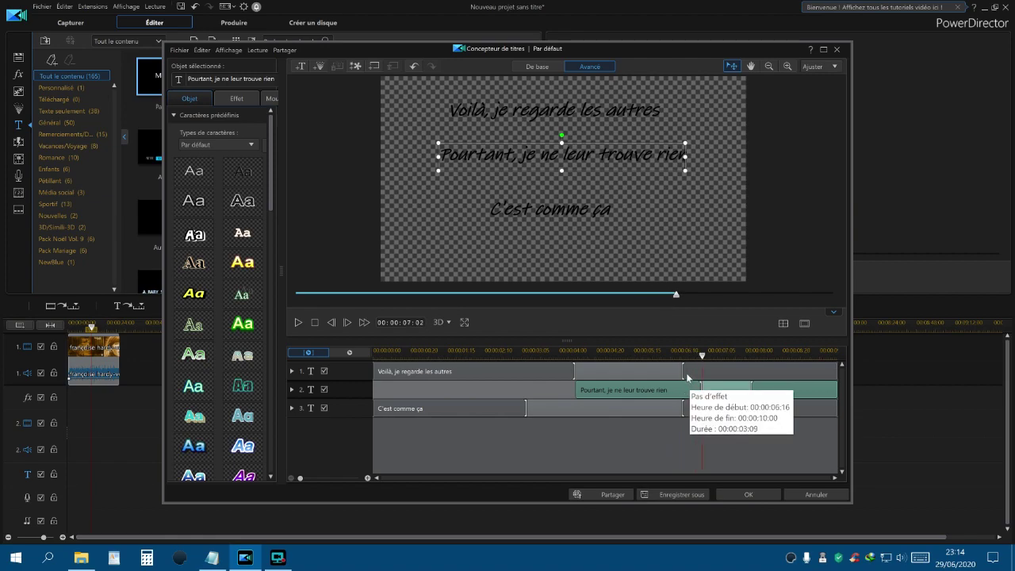
pyautogui.click(681, 370)
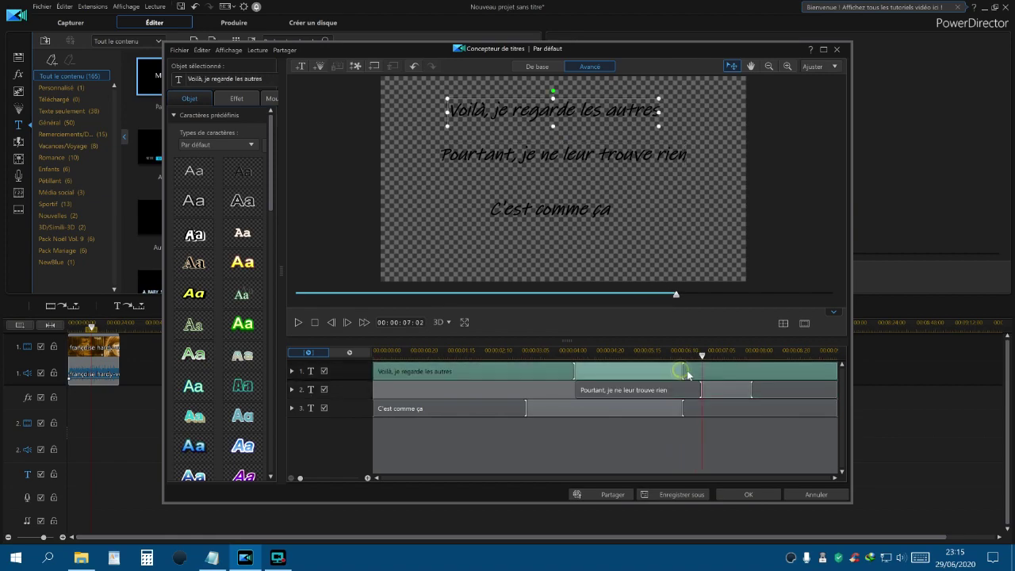
pyautogui.moveTo(681, 369); pyautogui.dragTo(699, 370)
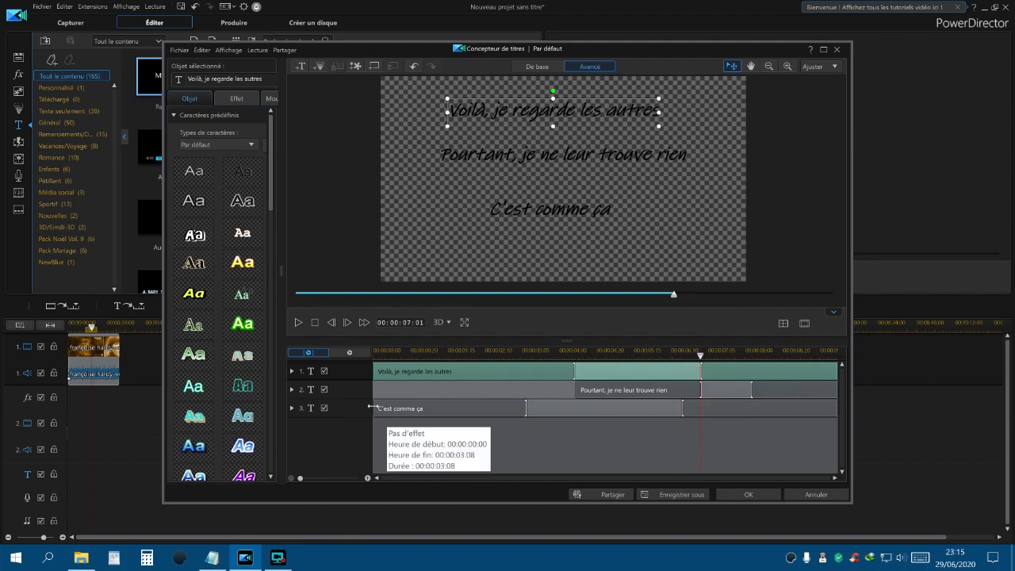
# Start "C'est comme ça" about 8 seconds in and push the first two lines' effect boundaries to 00:00:08:10 and 00:00:08:12 respectively
pyautogui.moveTo(372, 407); pyautogui.dragTo(739, 411)
pyautogui.moveTo(808, 410); pyautogui.dragTo(850, 403)
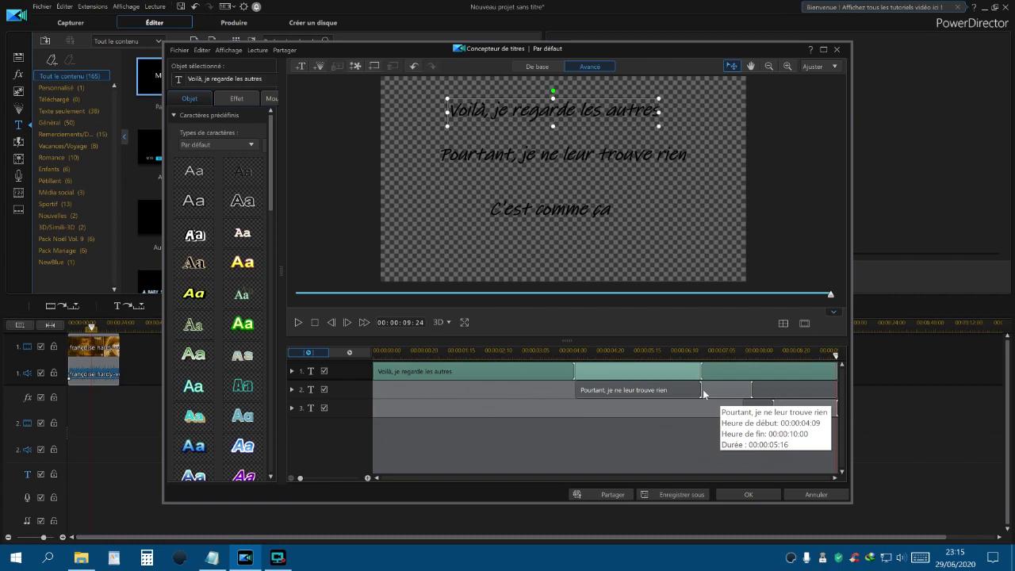
pyautogui.moveTo(701, 390); pyautogui.dragTo(768, 389)
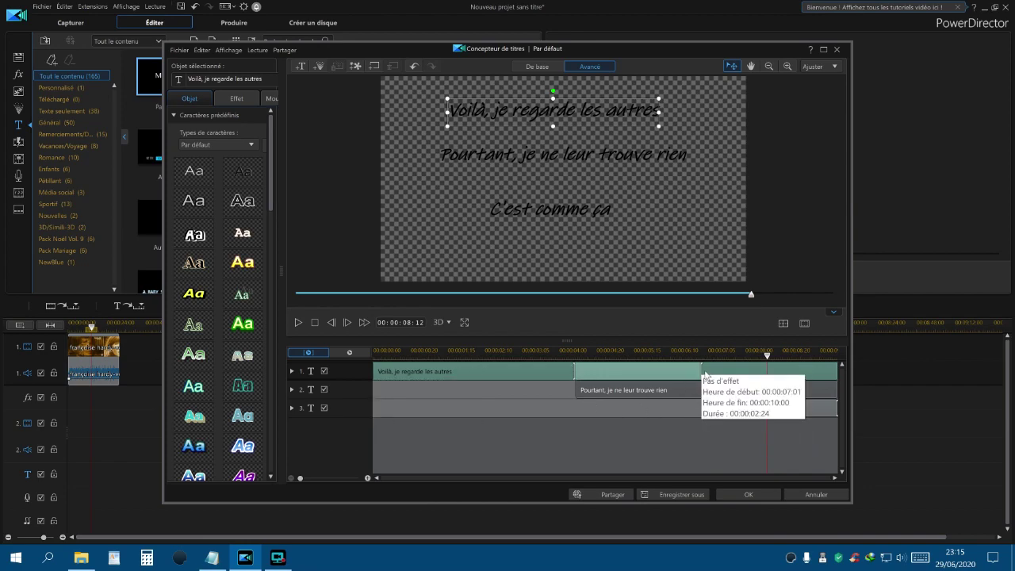
pyautogui.moveTo(705, 370); pyautogui.dragTo(764, 371)
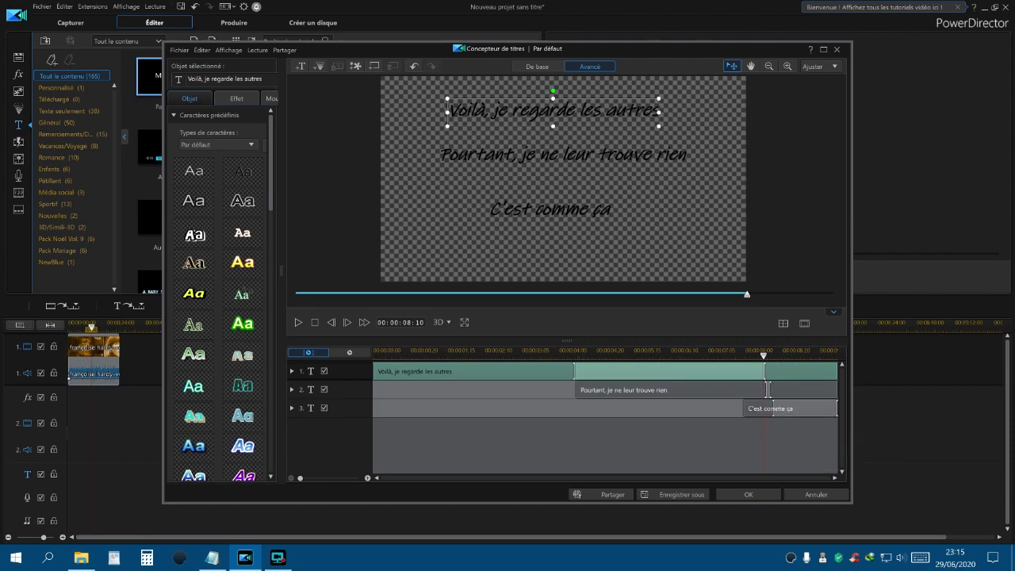
# Preview the title from the beginning and shorten the third line's starting effect to end at 00:00:08:12
pyautogui.click(315, 323)
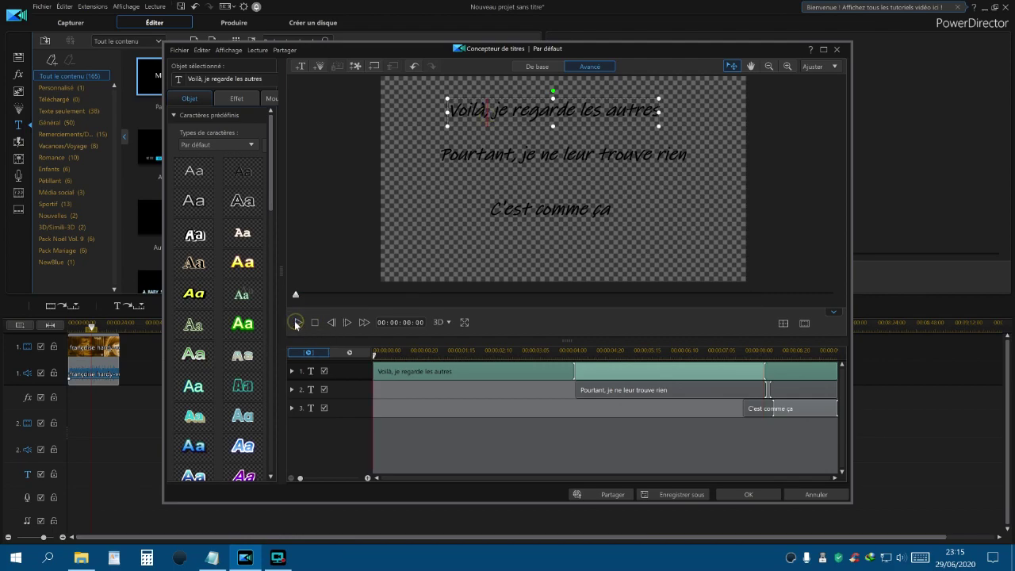
pyautogui.click(297, 323)
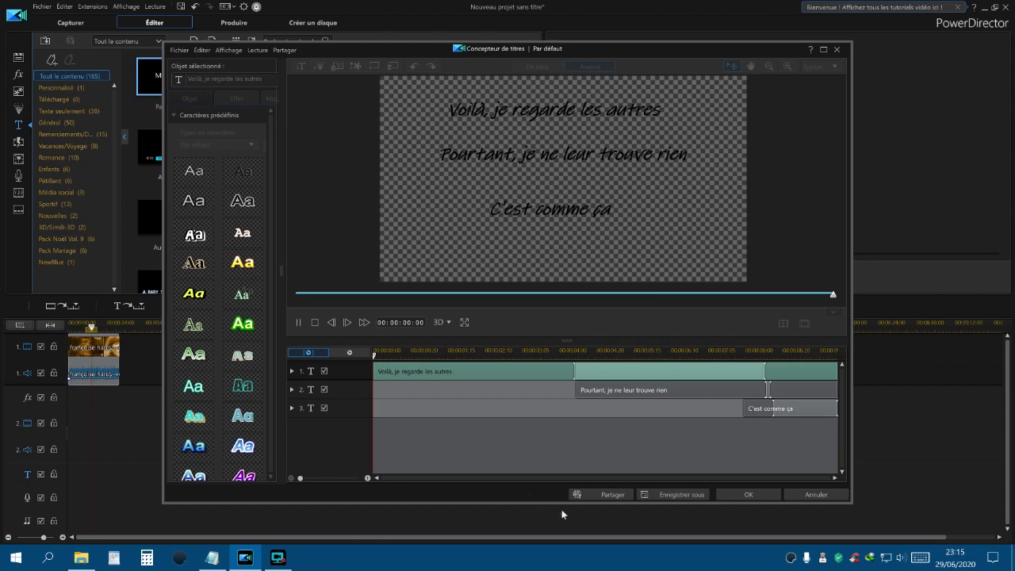
pyautogui.click(768, 408)
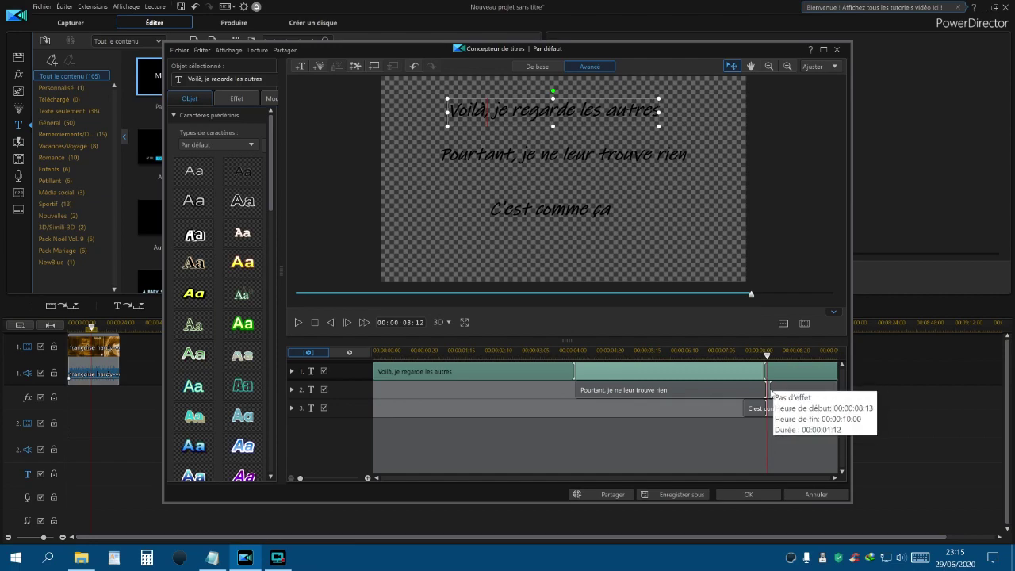
pyautogui.click(768, 391)
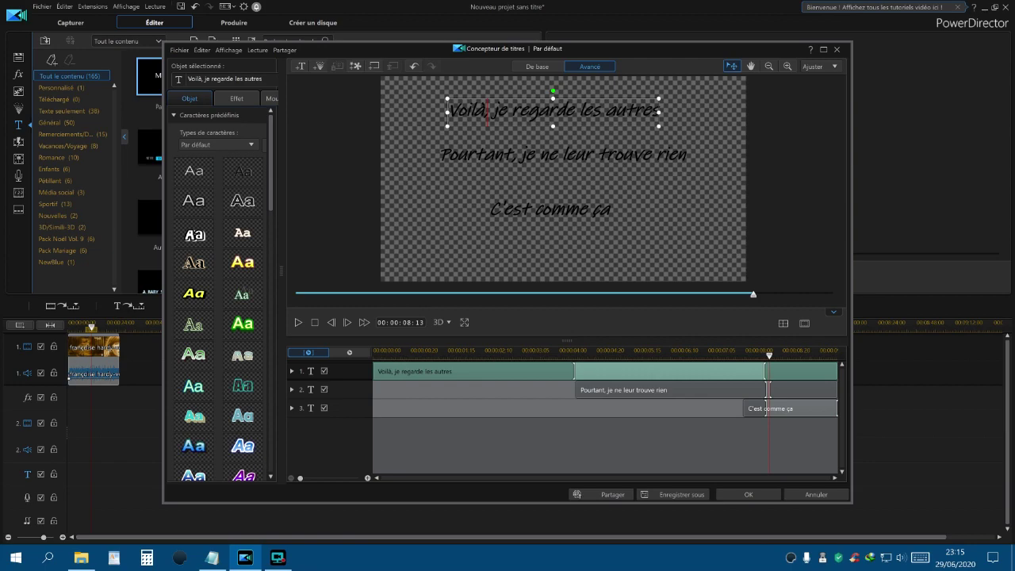
# Finish the title design and save it as a custom template named titre
pyautogui.click(750, 494)
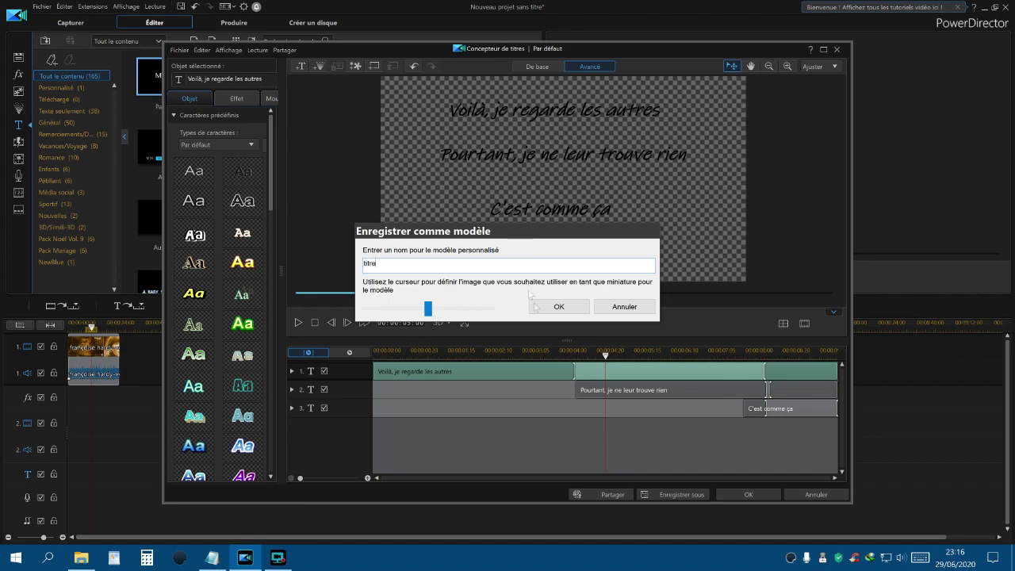
pyautogui.click(560, 307)
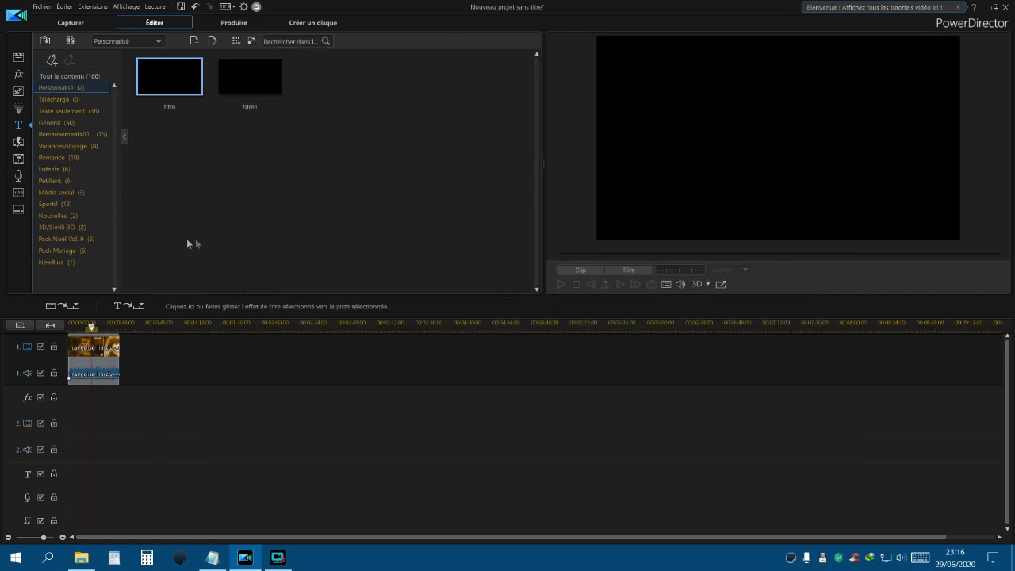
# Place the titre template on video track 2 at the playhead, stretch it to the video clip's end, and return the playhead near its start
pyautogui.rightClick(166, 85)
pyautogui.moveTo(166, 84); pyautogui.dragTo(92, 424)
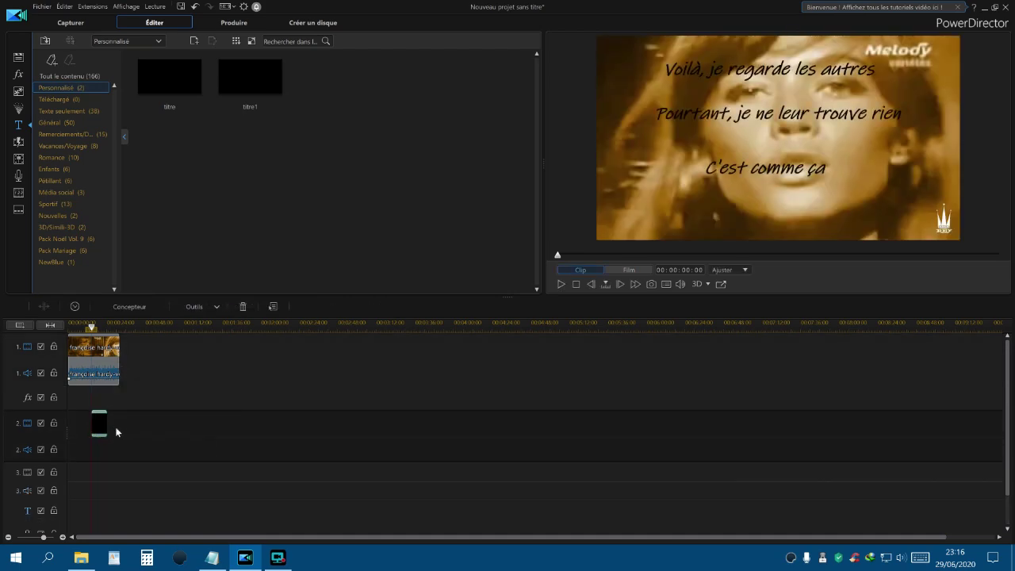
pyautogui.moveTo(110, 427); pyautogui.dragTo(120, 426)
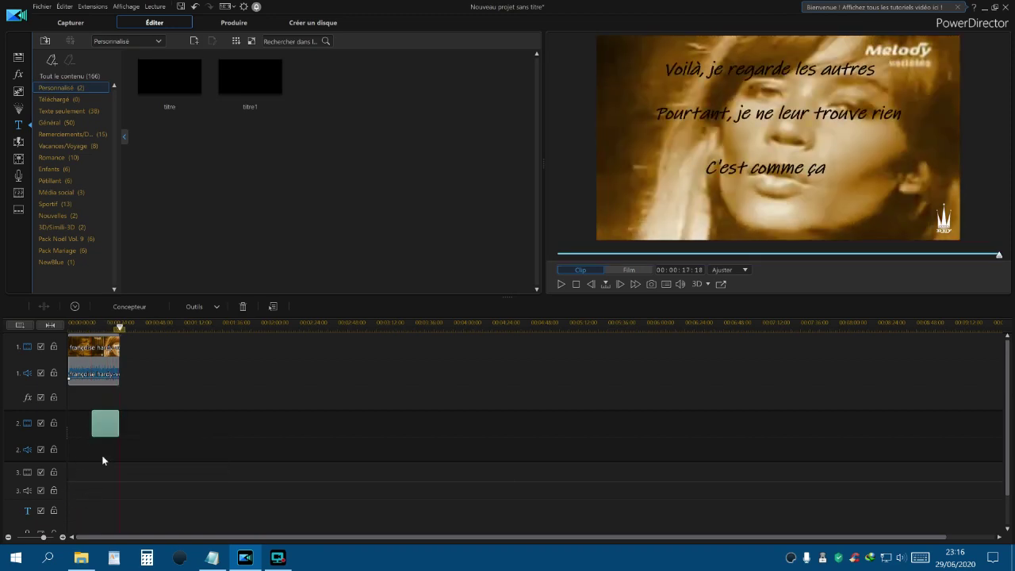
pyautogui.moveTo(122, 320); pyautogui.dragTo(95, 339)
pyautogui.click(103, 427)
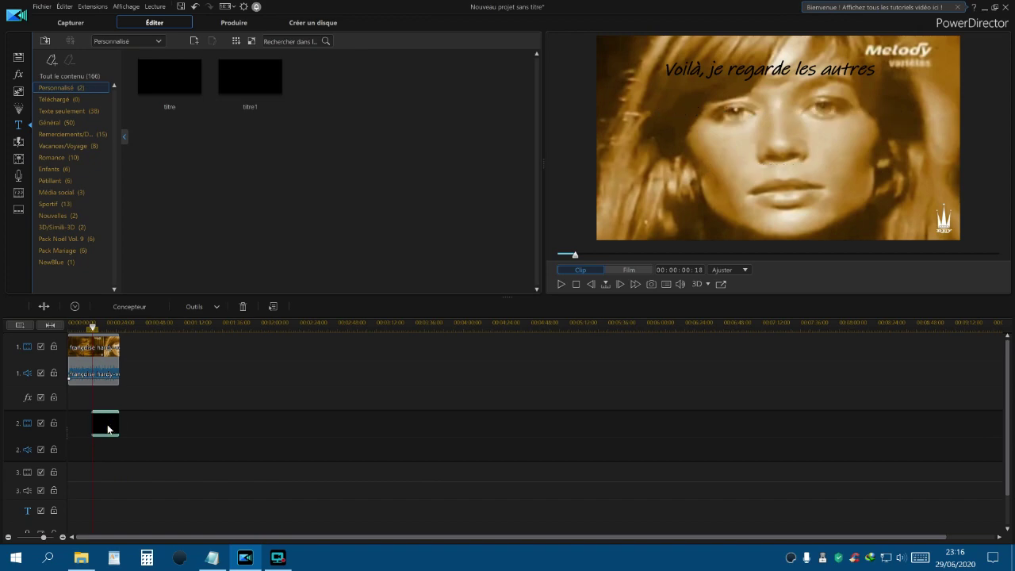
# Review the overlaid title's playback from its start in the title designer, and play the film preview through to the end
pyautogui.doubleClick(107, 429)
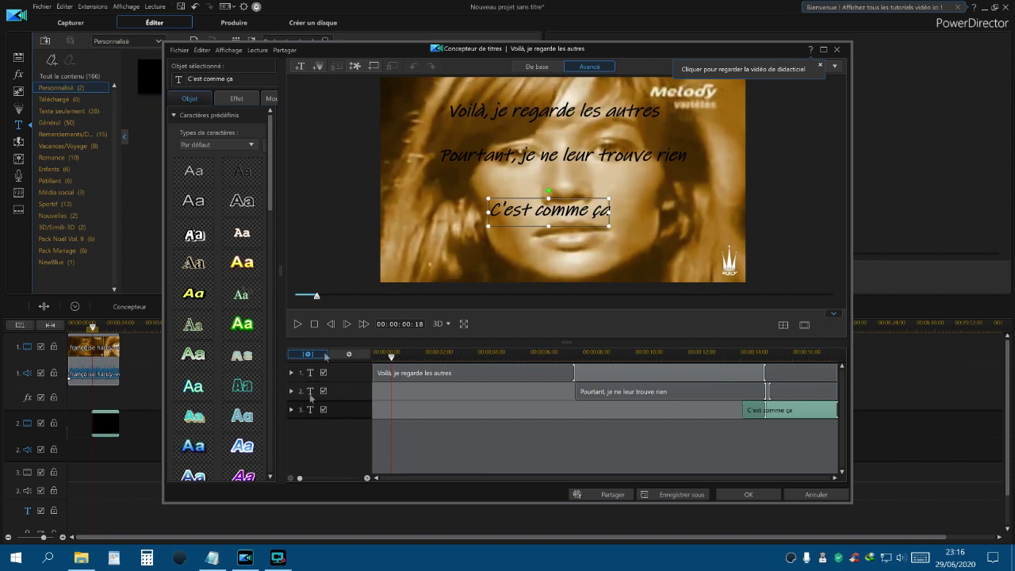
pyautogui.moveTo(316, 299); pyautogui.dragTo(292, 300)
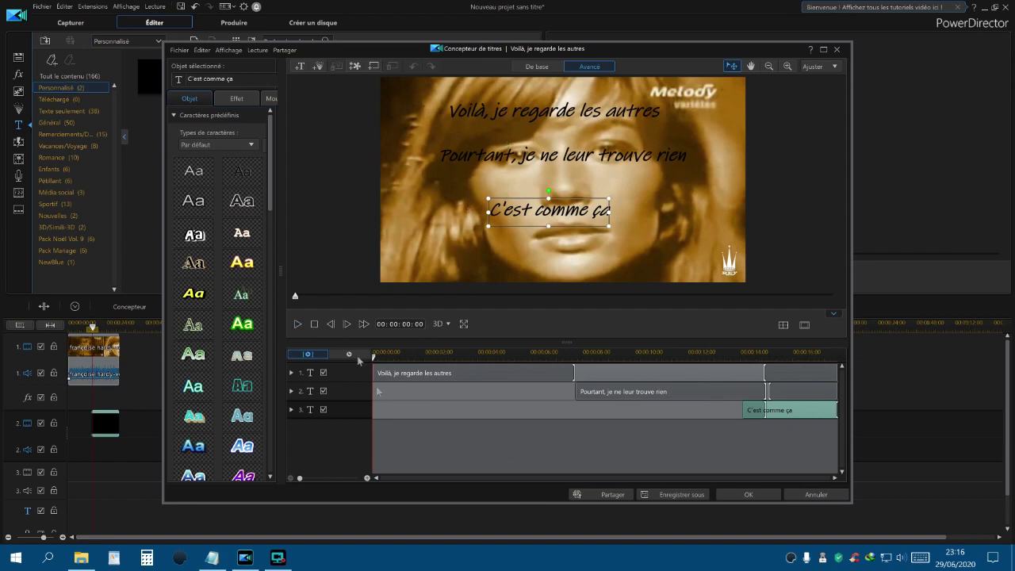
pyautogui.click(297, 324)
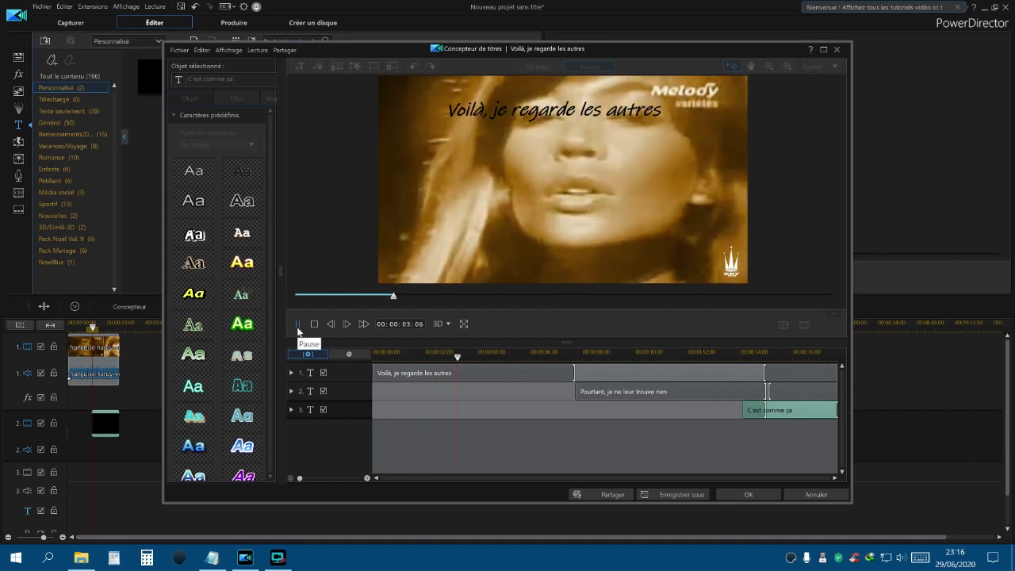
pyautogui.click(298, 326)
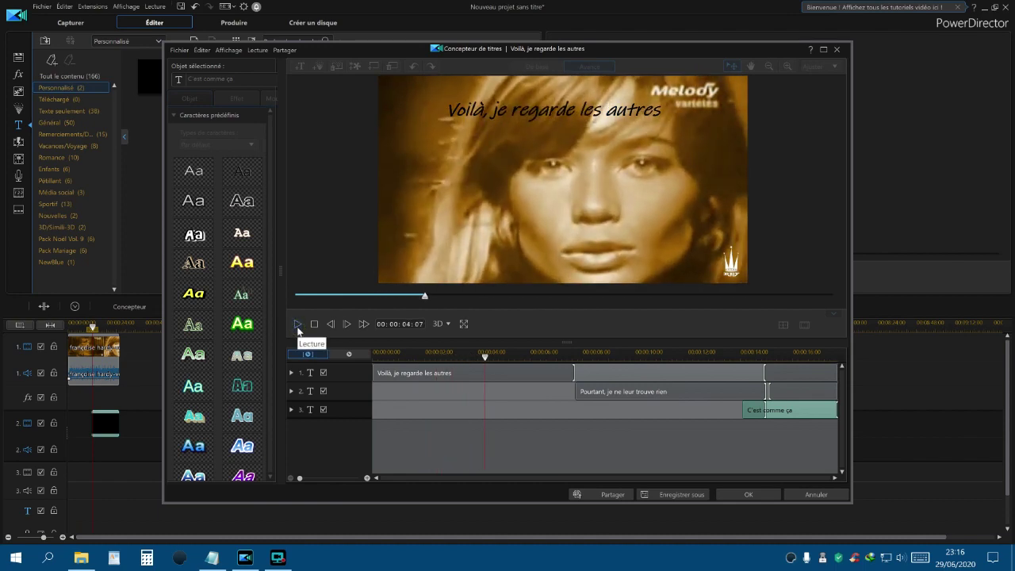
pyautogui.click(297, 325)
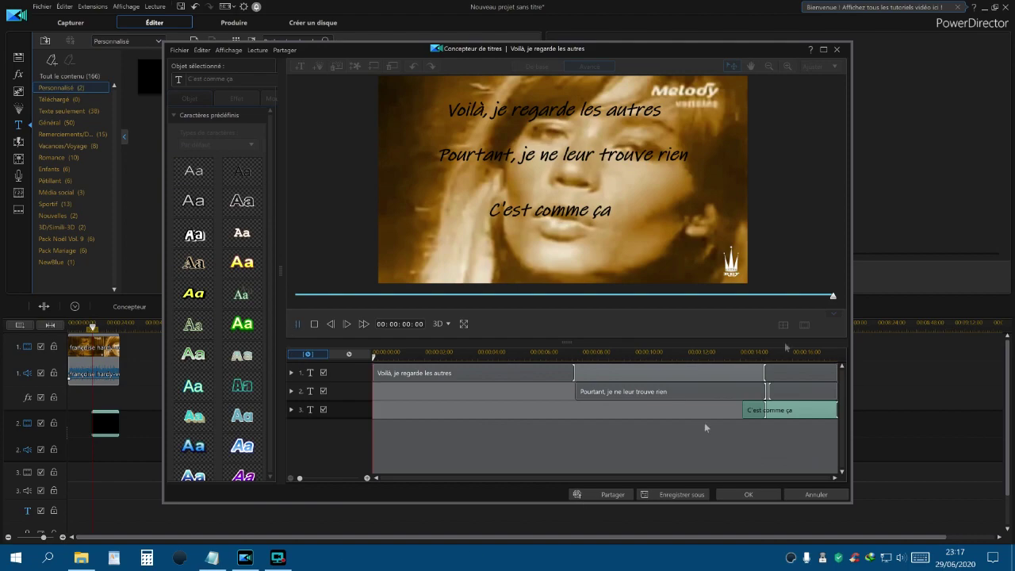
pyautogui.click(748, 494)
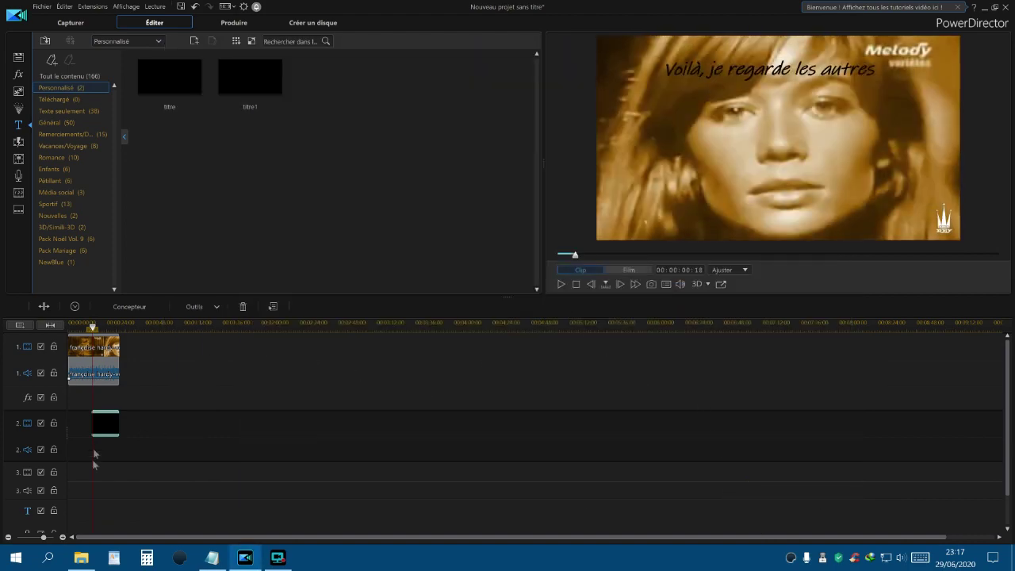
pyautogui.click(629, 270)
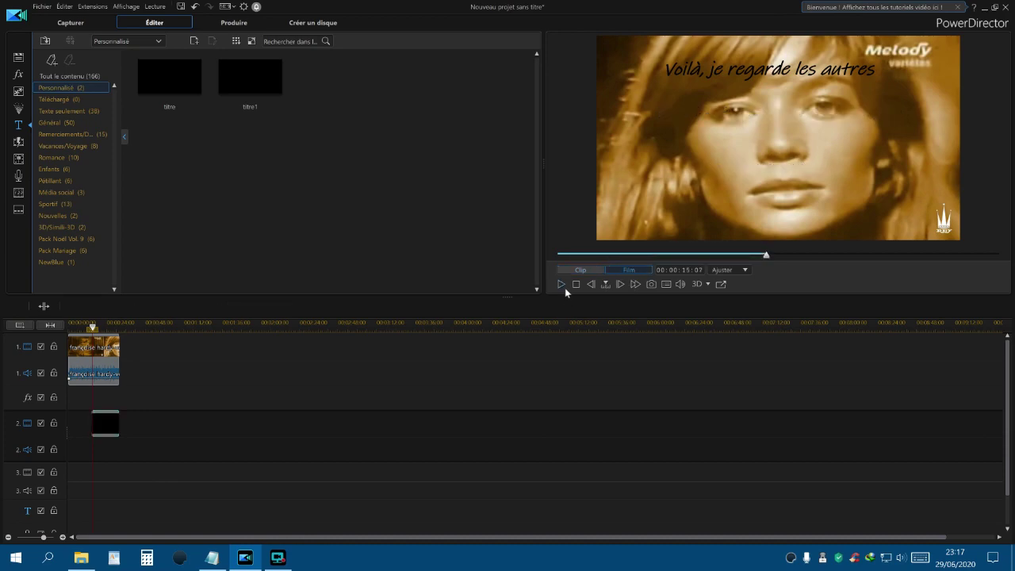
pyautogui.click(561, 285)
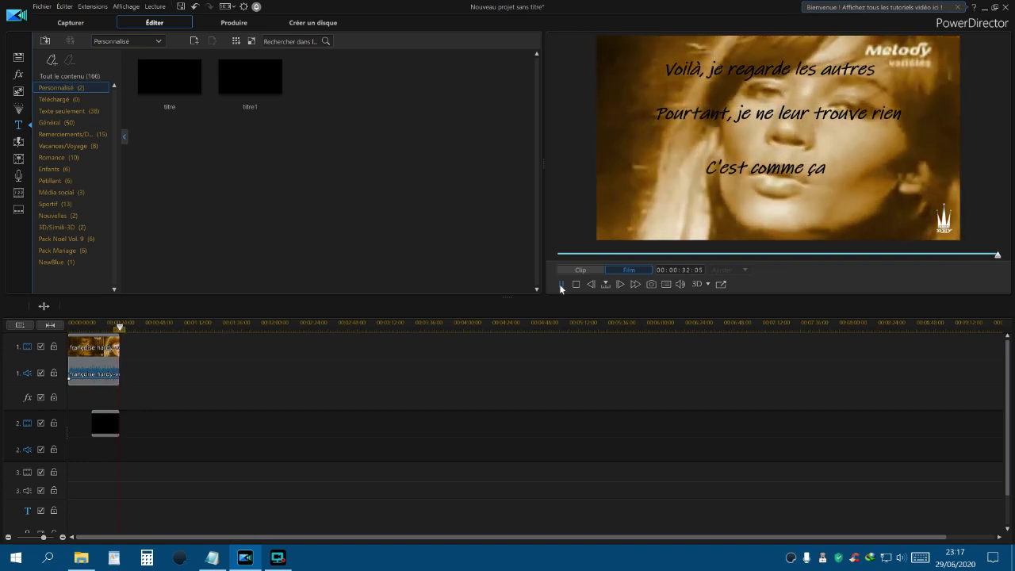
# Duplicate the title clip on video track 2 and place the copy on track 3 directly beneath the original, starting at 00:00:14:14
pyautogui.rightClick(106, 429)
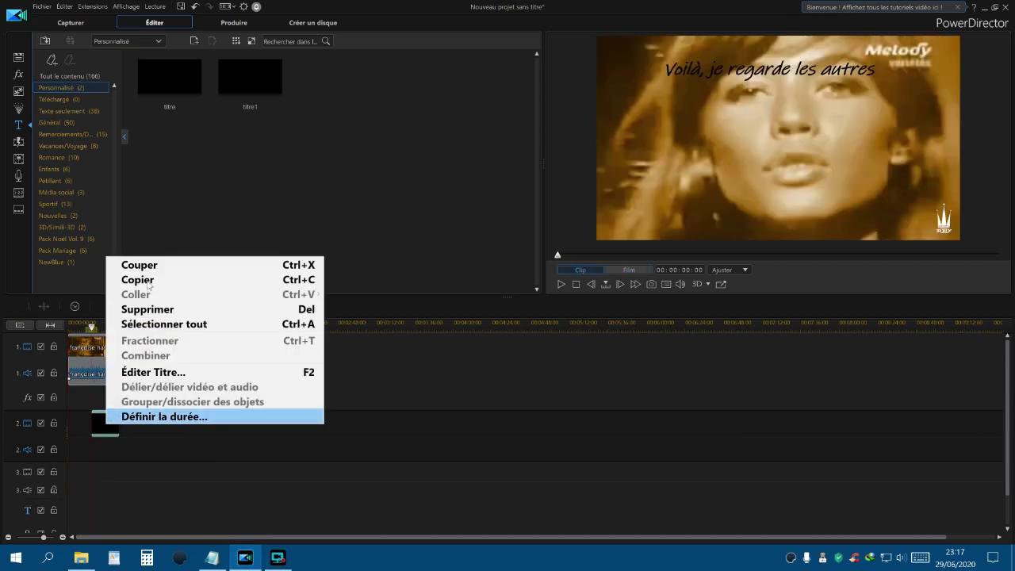
pyautogui.click(147, 282)
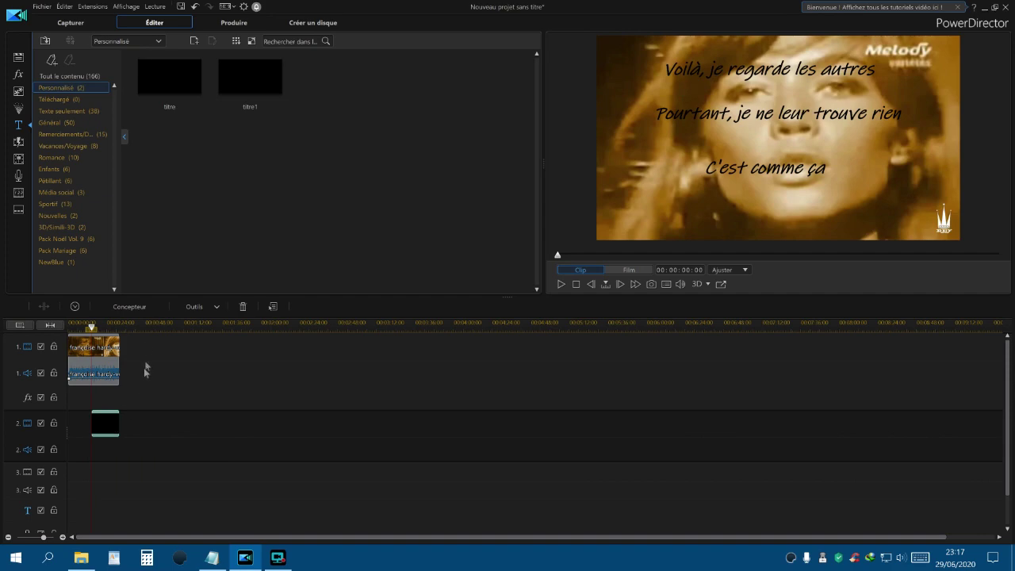
pyautogui.click(145, 330)
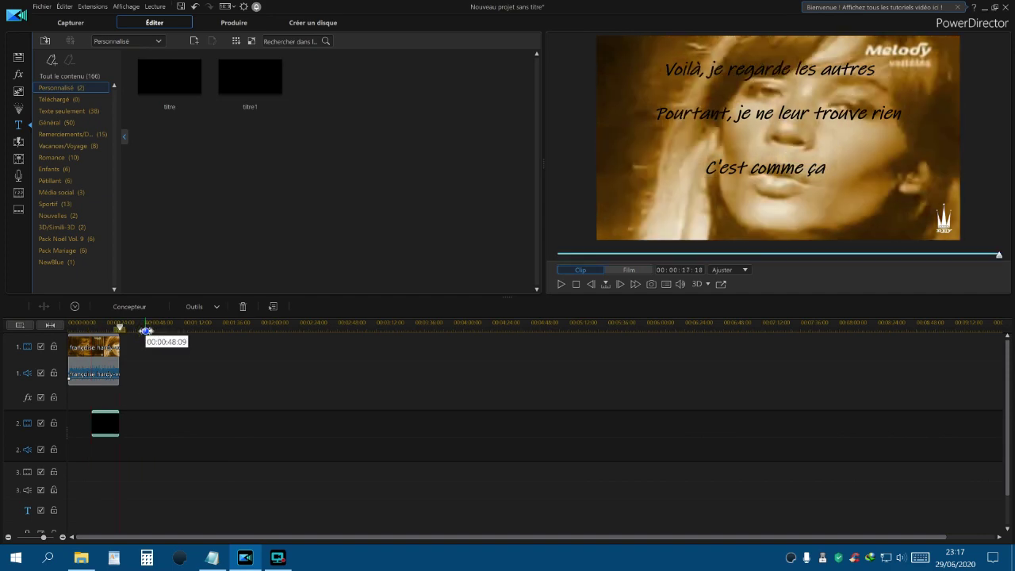
pyautogui.rightClick(144, 432)
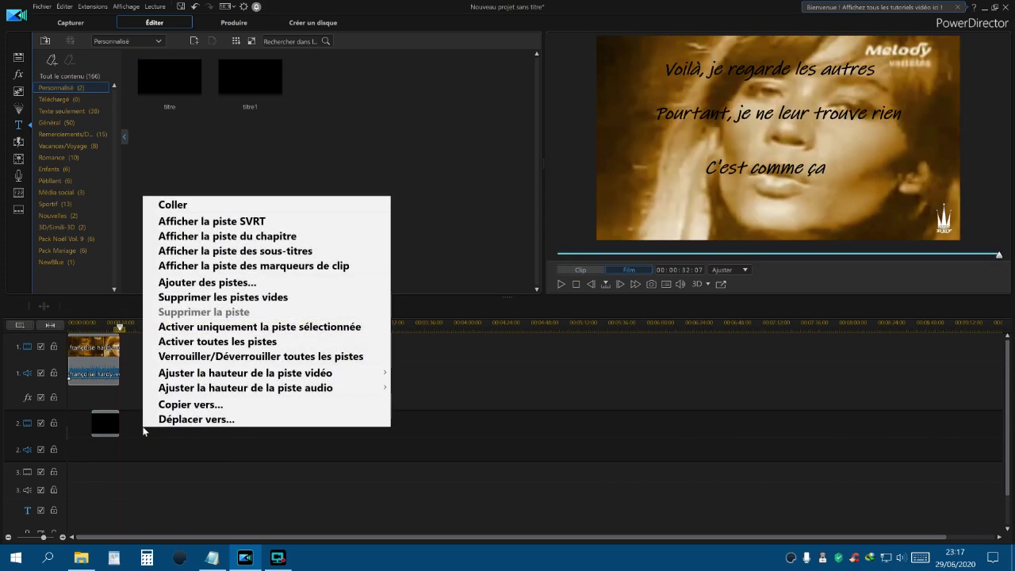
pyautogui.click(184, 206)
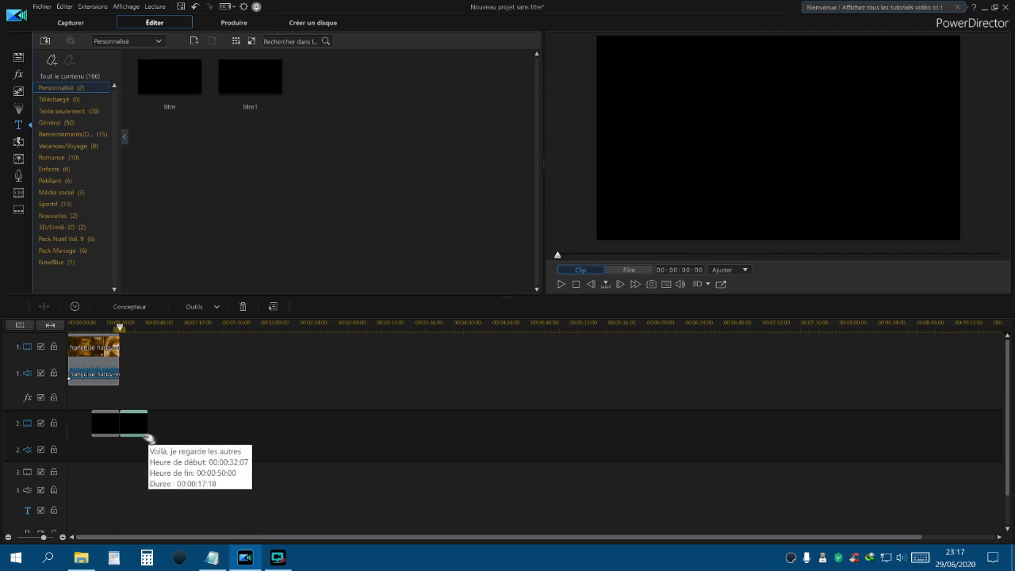
pyautogui.click(140, 432)
pyautogui.moveTo(136, 454); pyautogui.dragTo(111, 481)
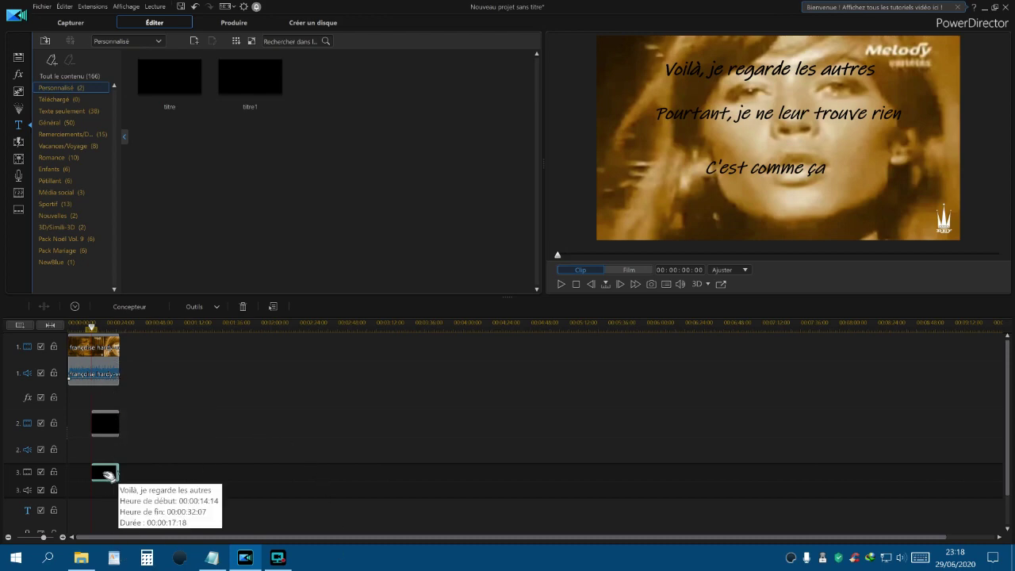
# In the track 3 title copy, colour the first line orange (RGB 255, 128, 64) and apply the Aimants II starting effect to it
pyautogui.rightClick(105, 473)
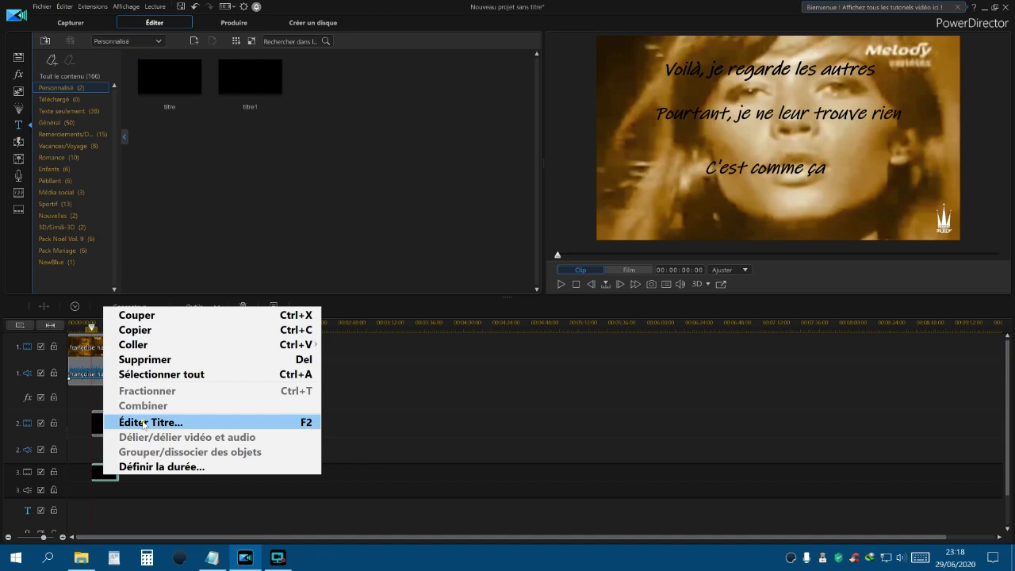
pyautogui.click(143, 423)
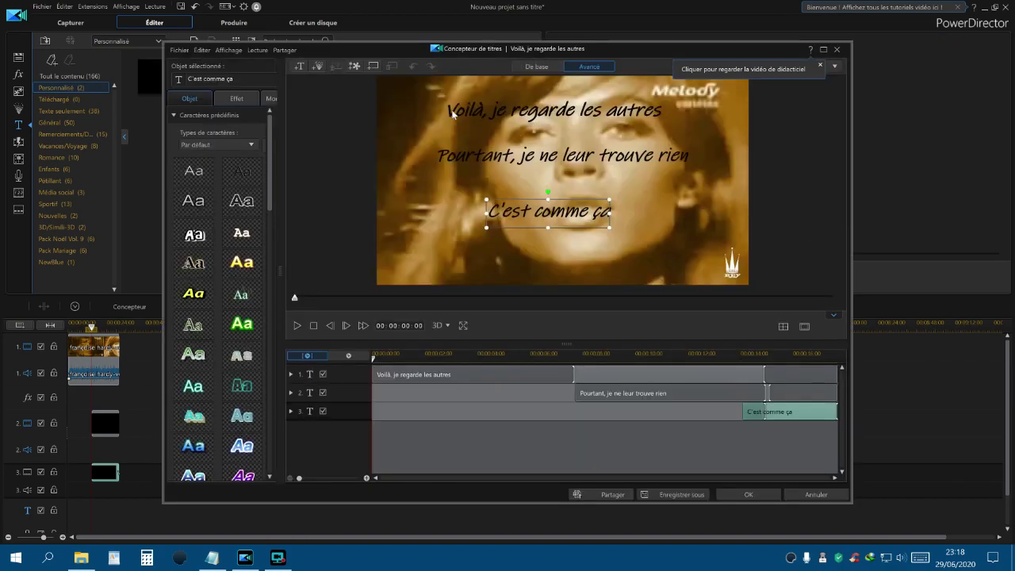
pyautogui.click(449, 113)
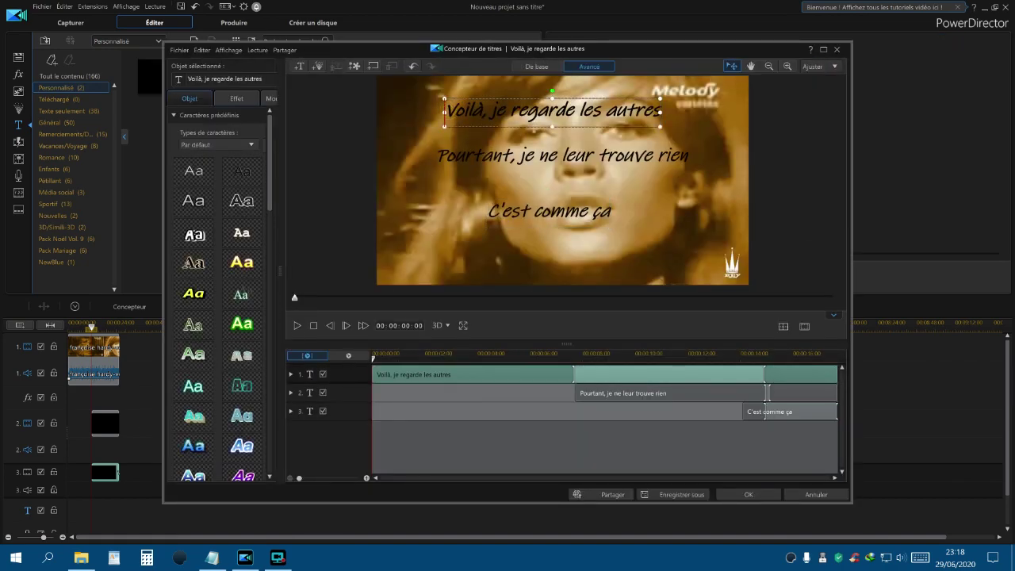
pyautogui.click(414, 379)
pyautogui.moveTo(447, 112); pyautogui.dragTo(687, 132)
pyautogui.rightClick(655, 105)
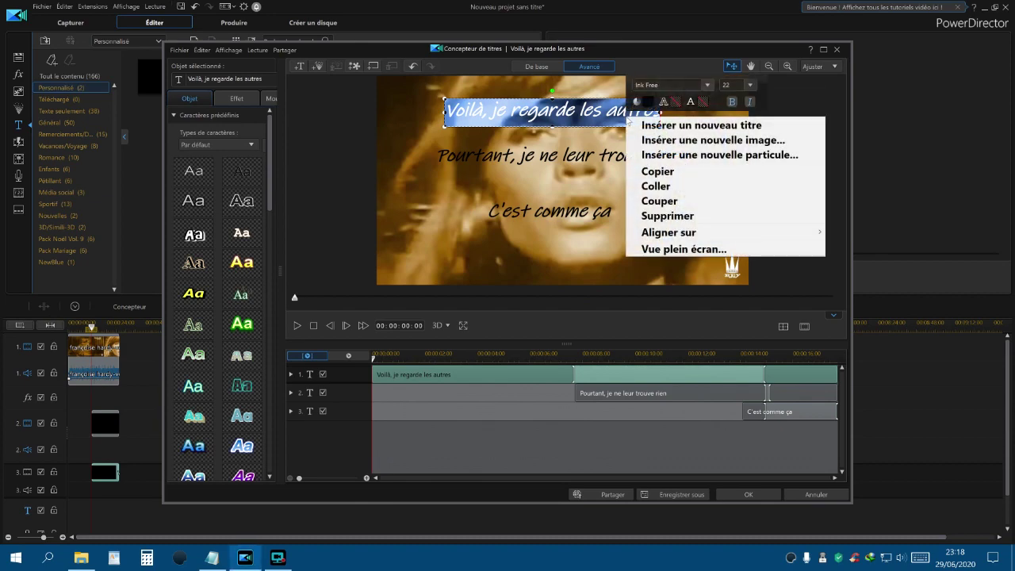
pyautogui.click(646, 103)
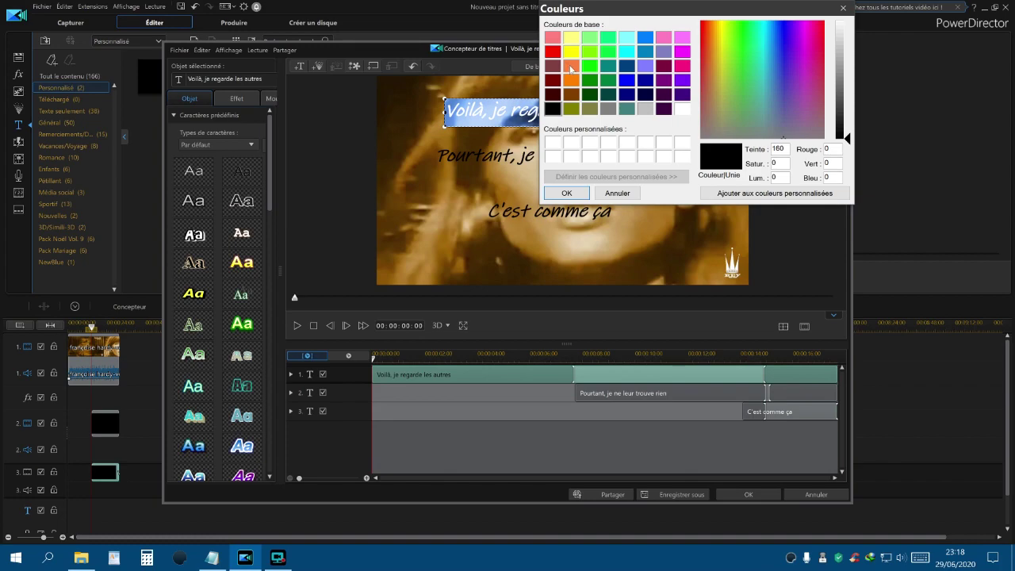
pyautogui.click(571, 66)
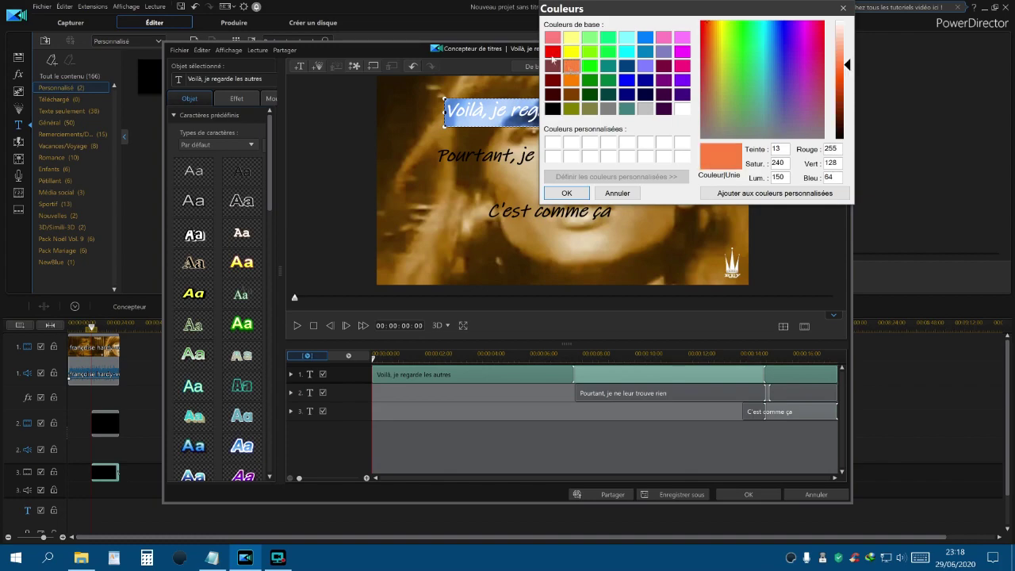
pyautogui.click(567, 194)
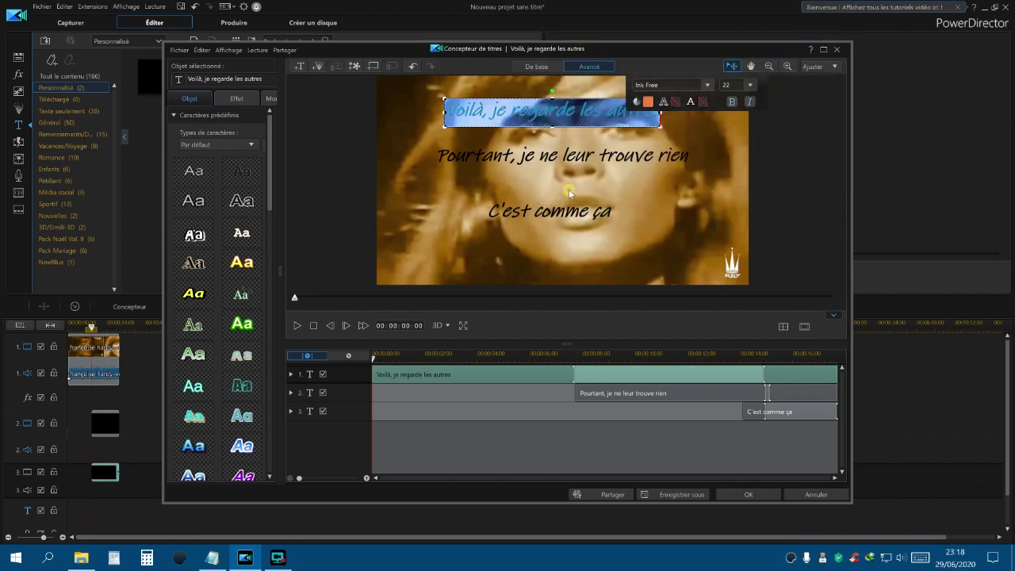
pyautogui.click(237, 100)
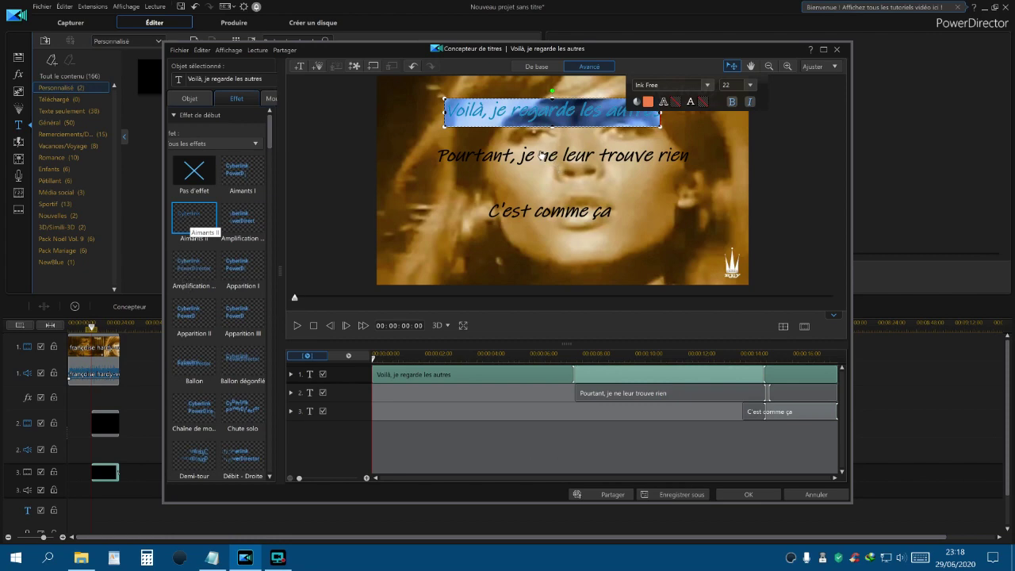
# Colour the second line "Pourtant, je ne leur trouve rien" blue (RGB 0, 128, 192) and apply the Aimants II starting effect
pyautogui.click(626, 392)
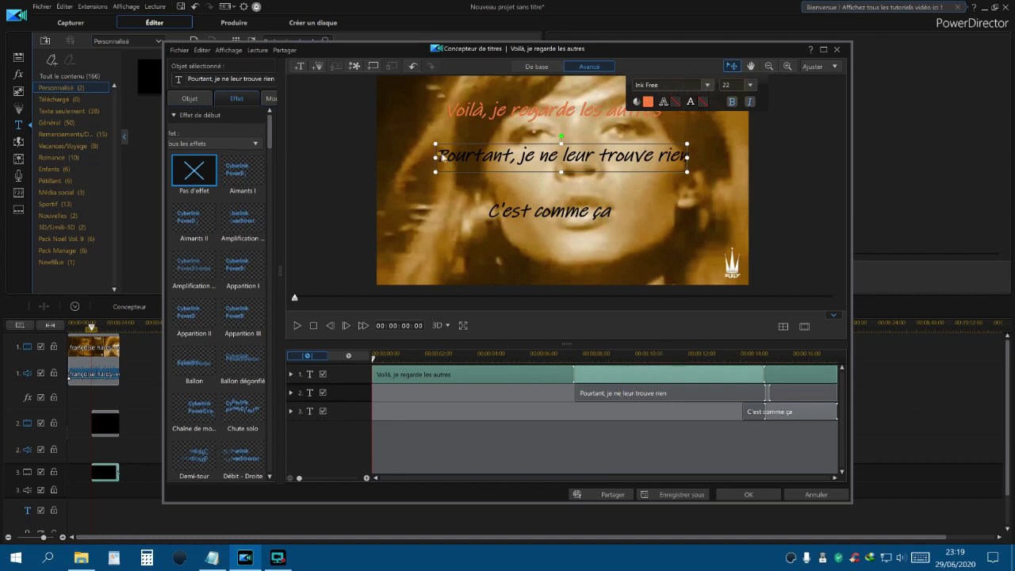
pyautogui.moveTo(441, 156); pyautogui.dragTo(687, 156)
pyautogui.rightClick(585, 161)
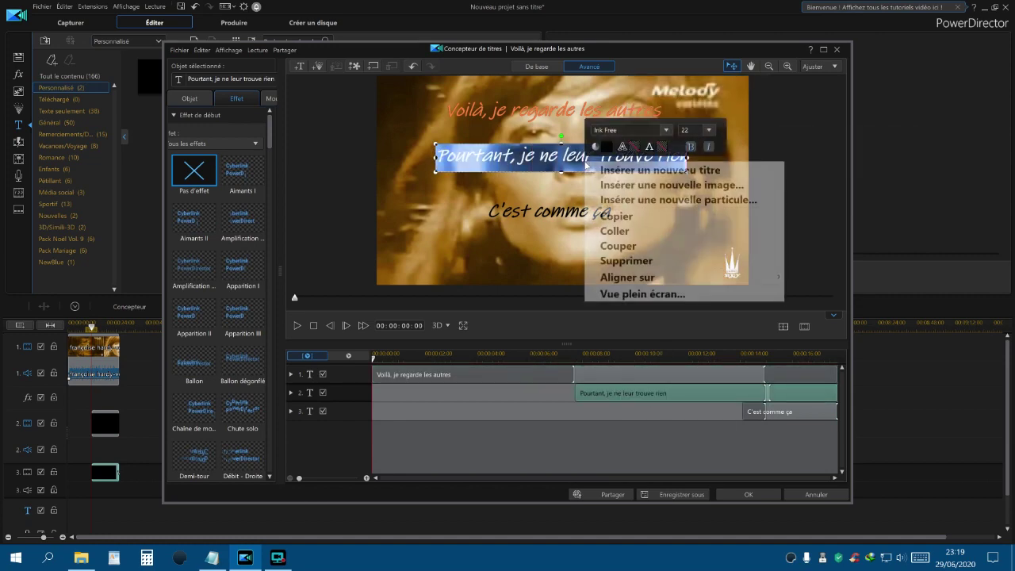
pyautogui.click(607, 150)
pyautogui.click(608, 149)
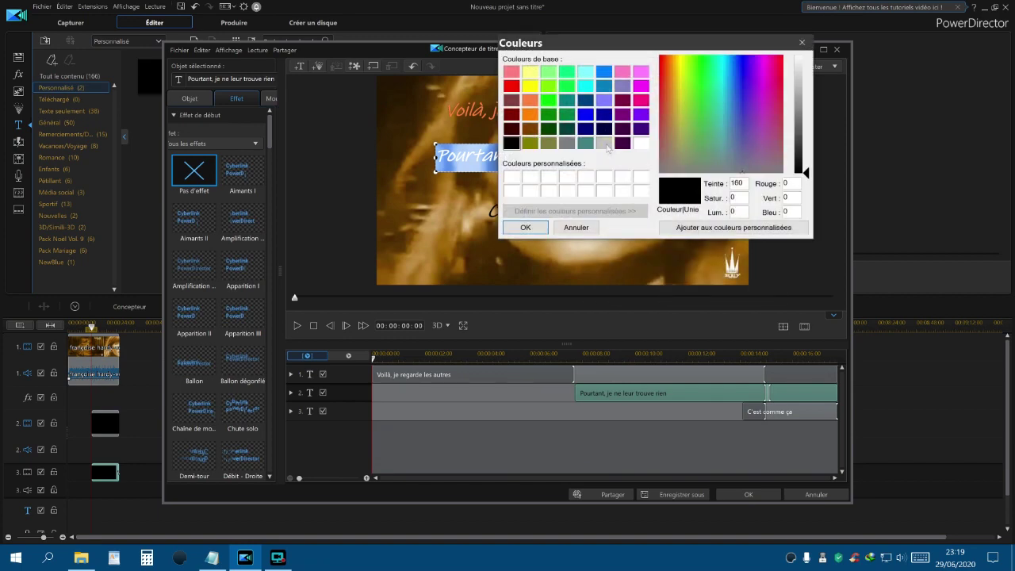
pyautogui.click(604, 86)
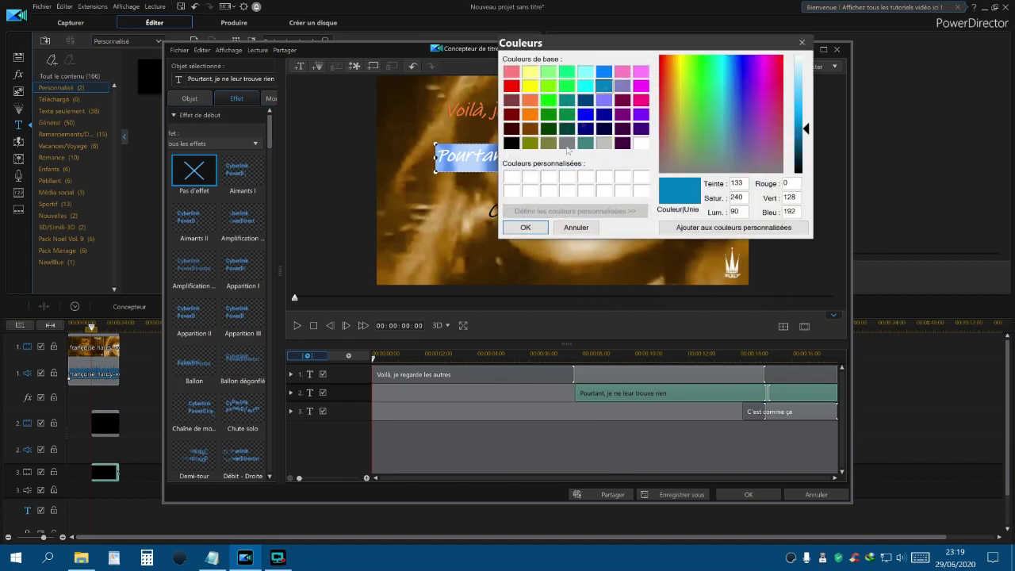
pyautogui.click(525, 227)
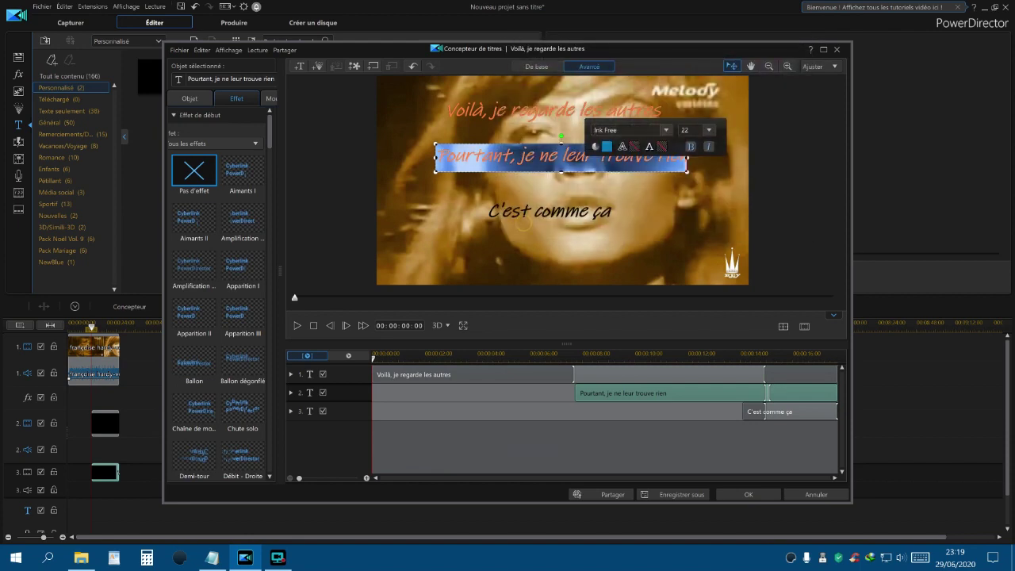
pyautogui.click(190, 226)
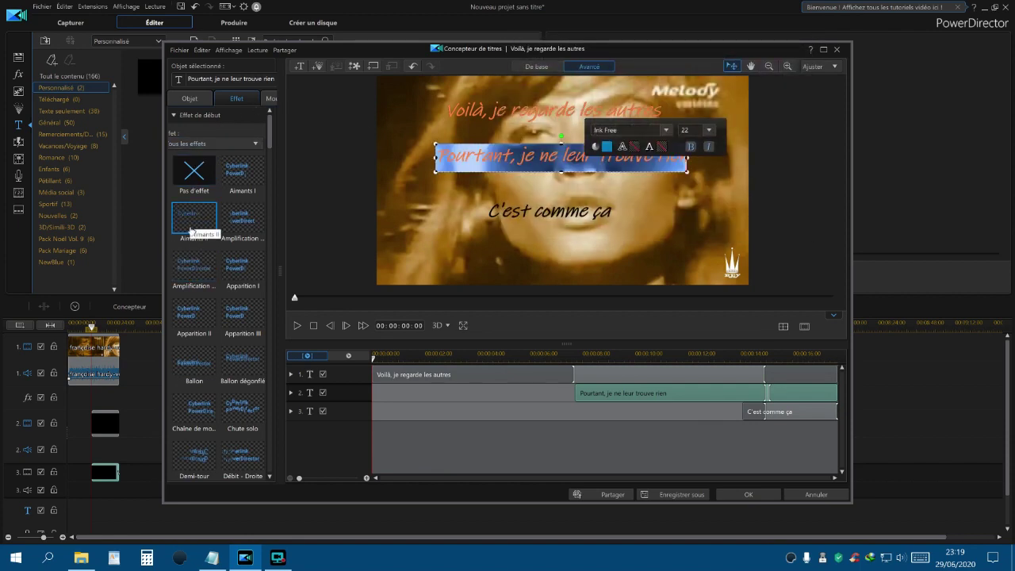
# Colour the third line "C'est comme ça" teal with the Aimants II starting effect, and play the title through from the beginning
pyautogui.click(762, 411)
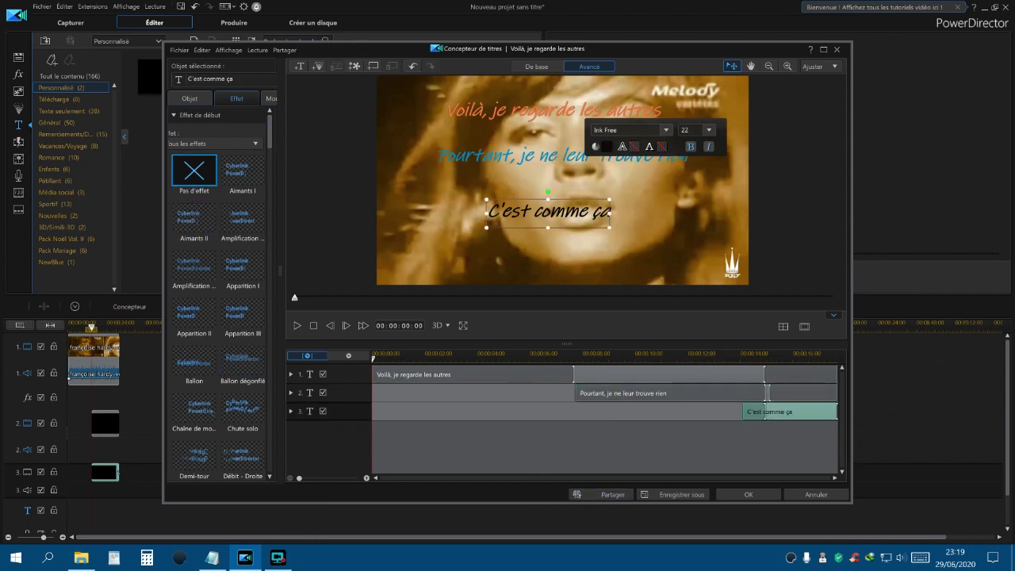
pyautogui.moveTo(487, 211); pyautogui.dragTo(610, 212)
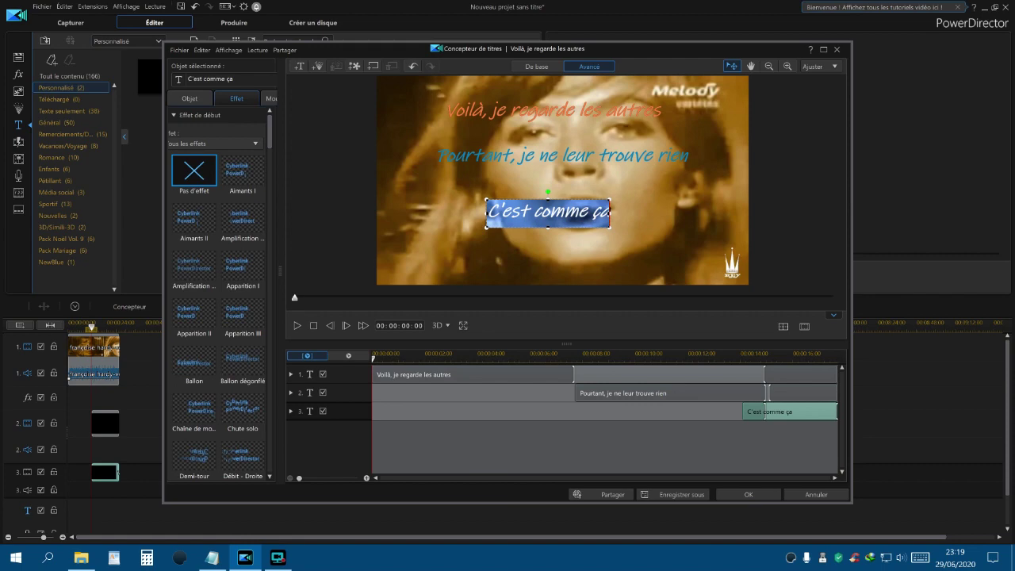
pyautogui.rightClick(585, 217)
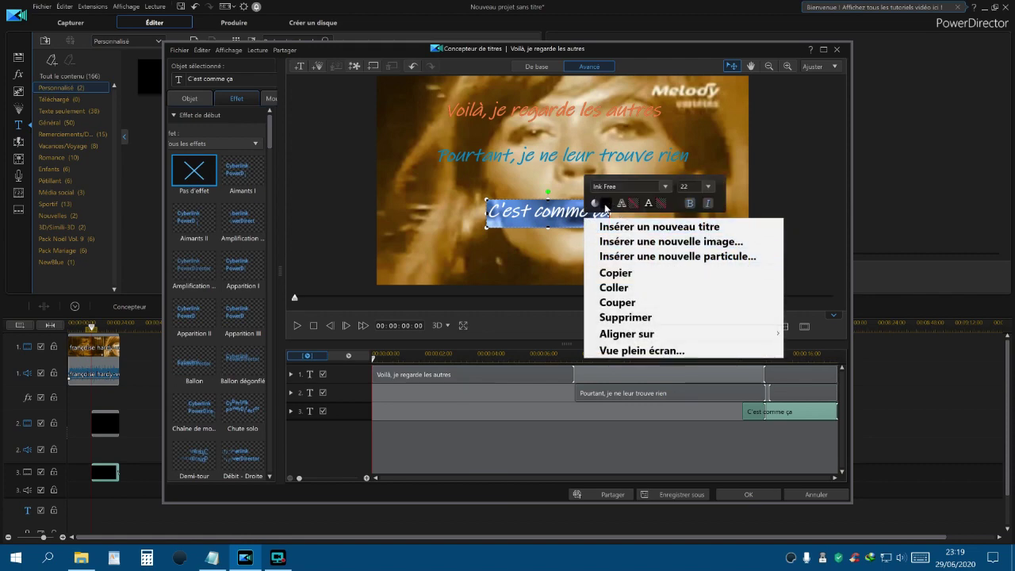
pyautogui.click(607, 207)
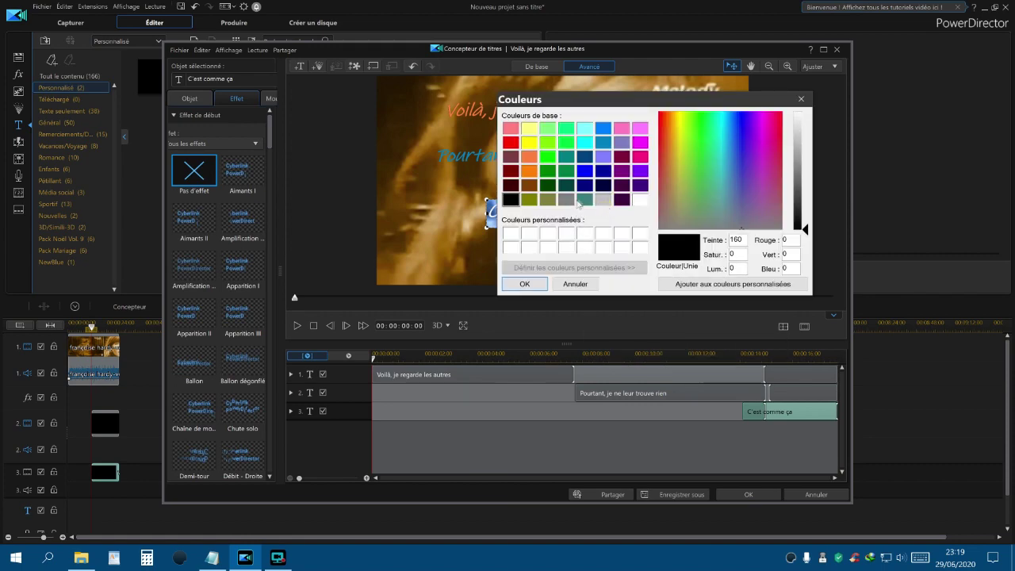
pyautogui.click(584, 199)
pyautogui.click(526, 284)
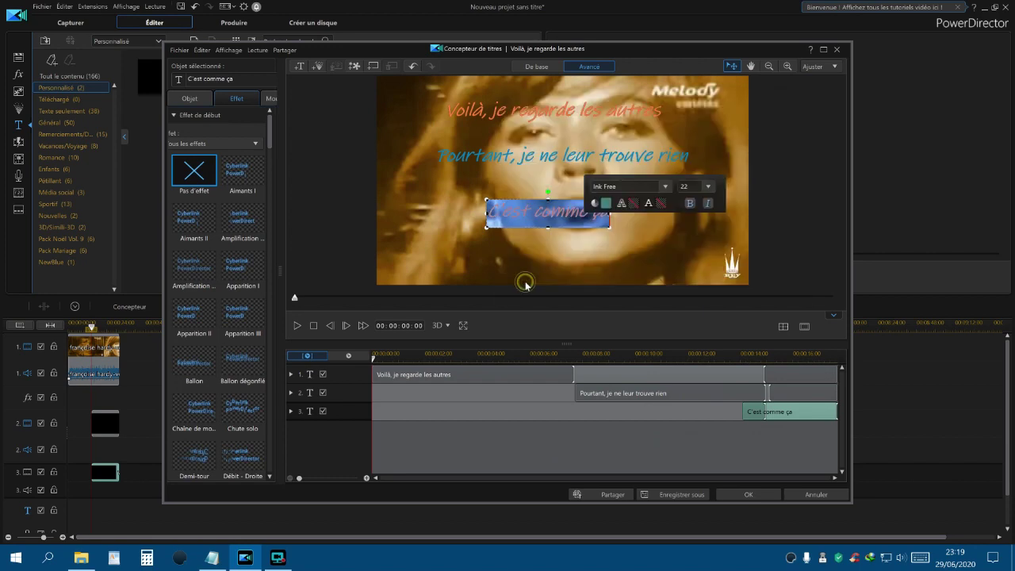
pyautogui.click(184, 218)
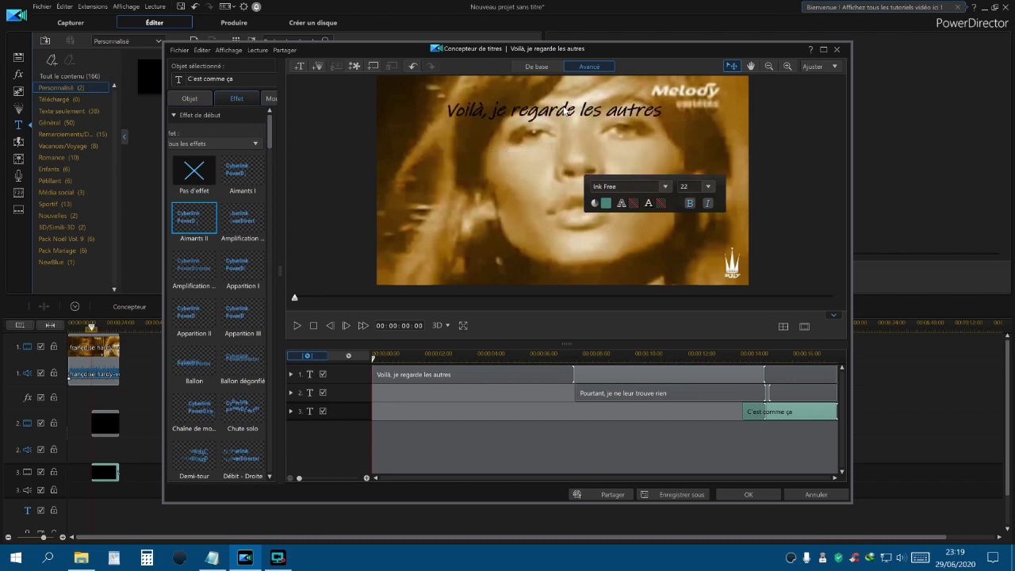
pyautogui.press('space')
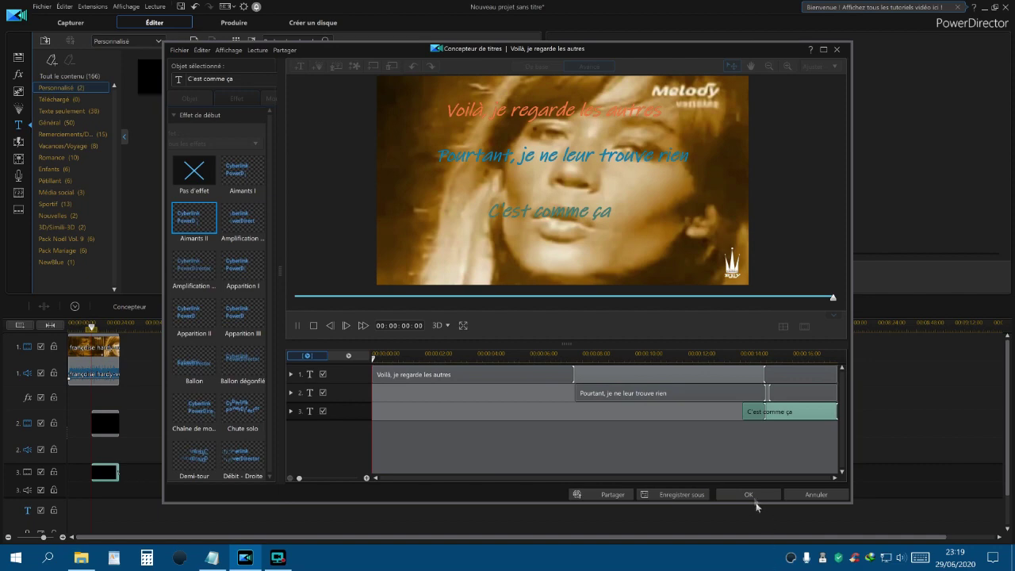
# Accept the coloured title edits and extend the music video clip on track 1 to end at 00:01:21:15
pyautogui.click(749, 496)
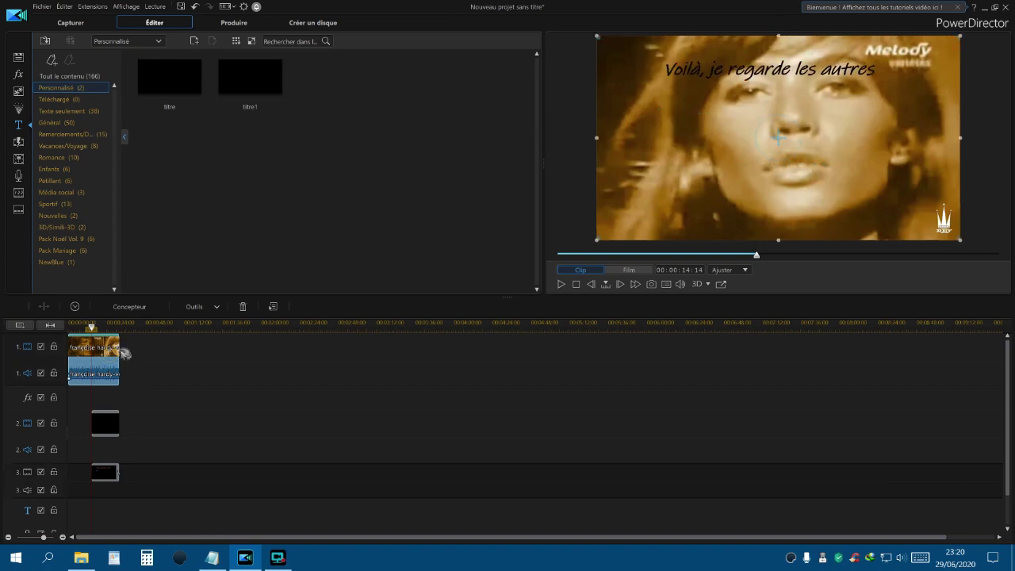
pyautogui.click(116, 354)
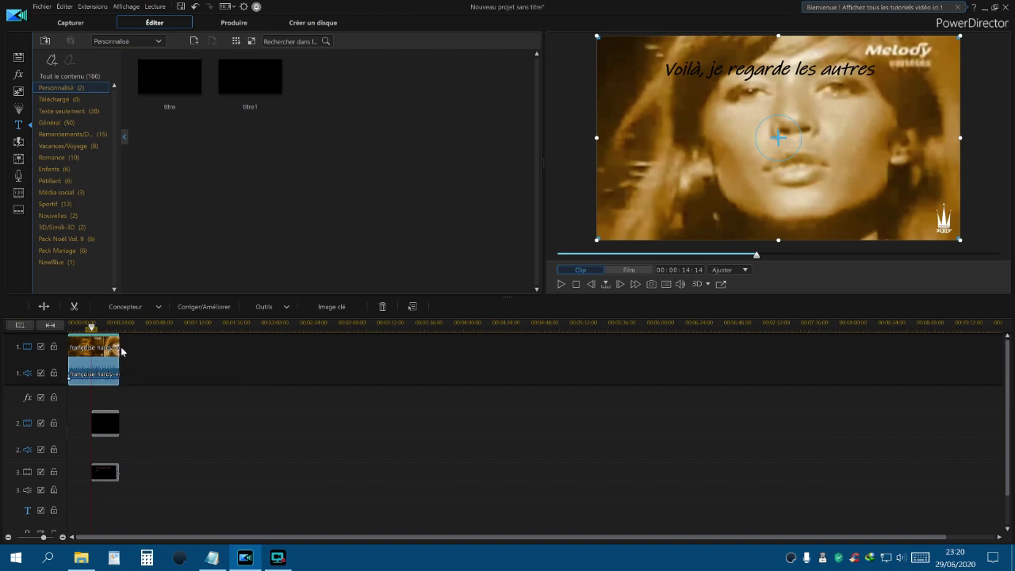
pyautogui.moveTo(119, 349); pyautogui.dragTo(200, 351)
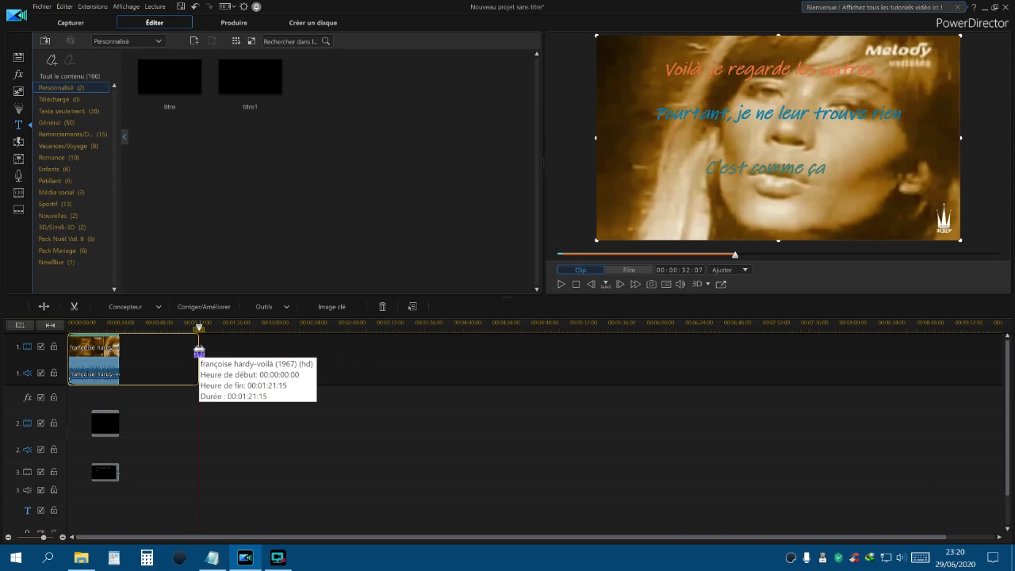
pyautogui.moveTo(130, 444); pyautogui.dragTo(136, 433)
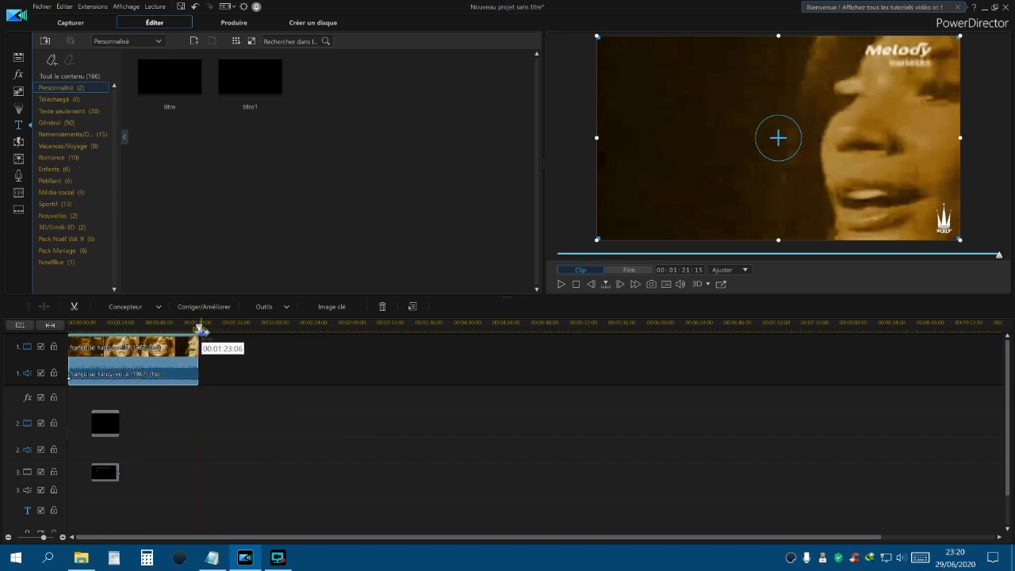
# Play the movie from 00:00:32:02 to 00:00:50:11, split the music video clip there and delete the remainder
pyautogui.moveTo(200, 328); pyautogui.dragTo(119, 327)
pyautogui.click(119, 363)
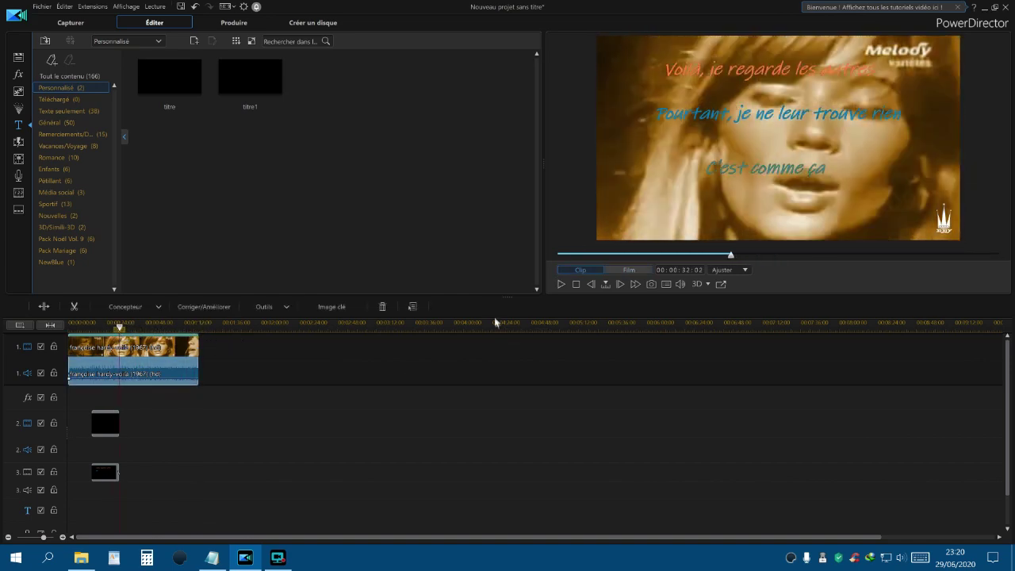
pyautogui.click(629, 269)
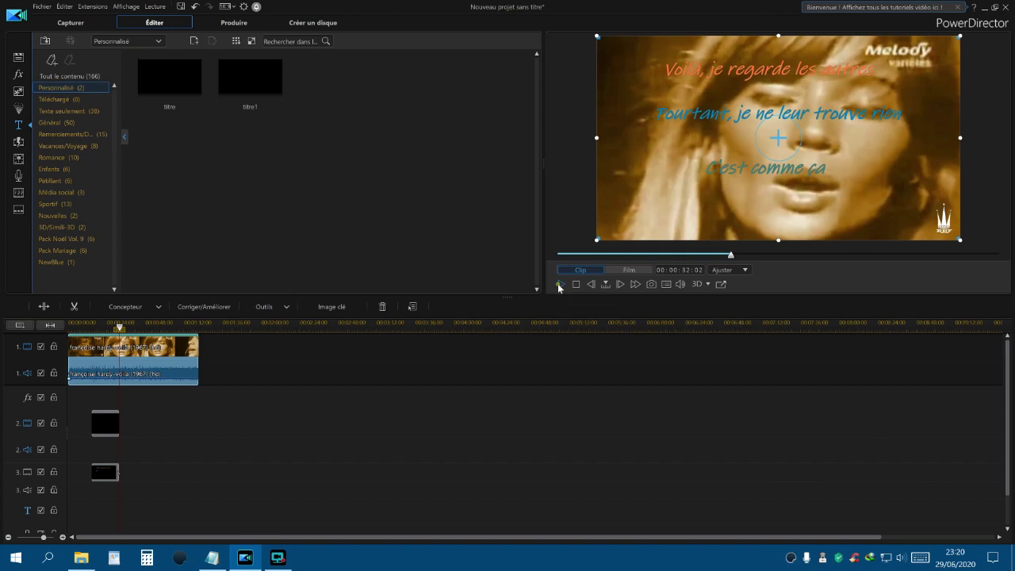
pyautogui.click(561, 284)
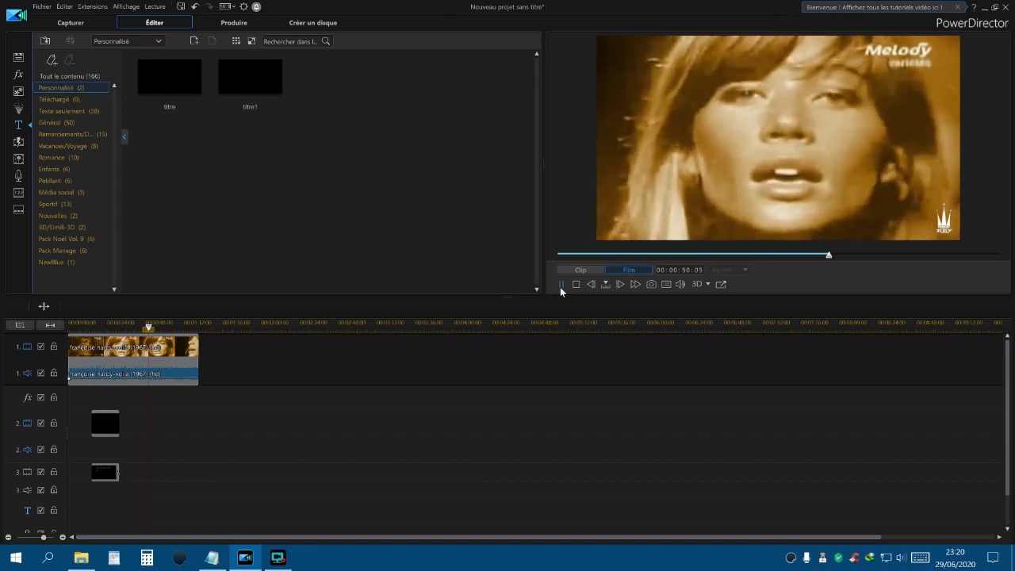
pyautogui.click(561, 285)
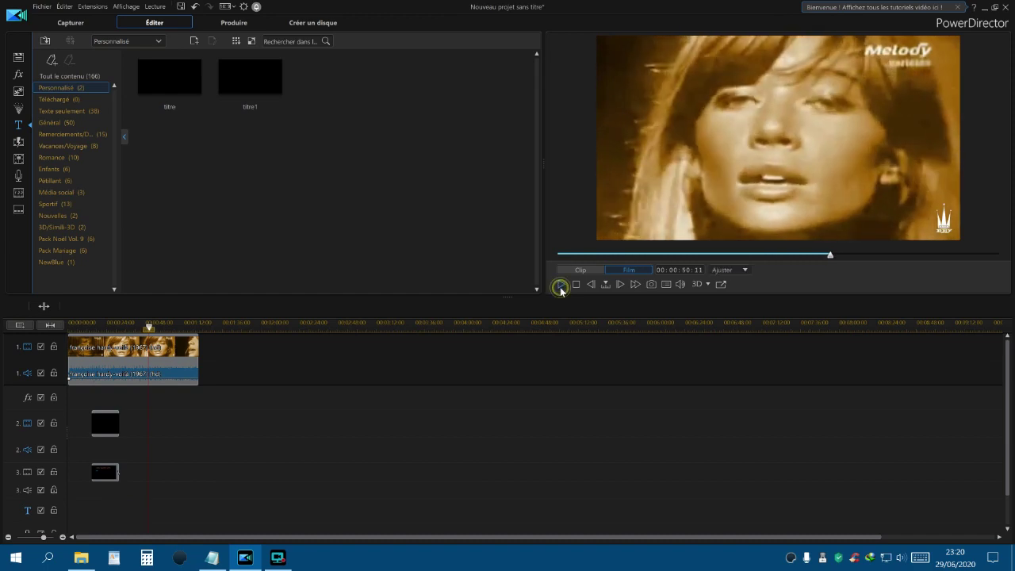
pyautogui.rightClick(177, 359)
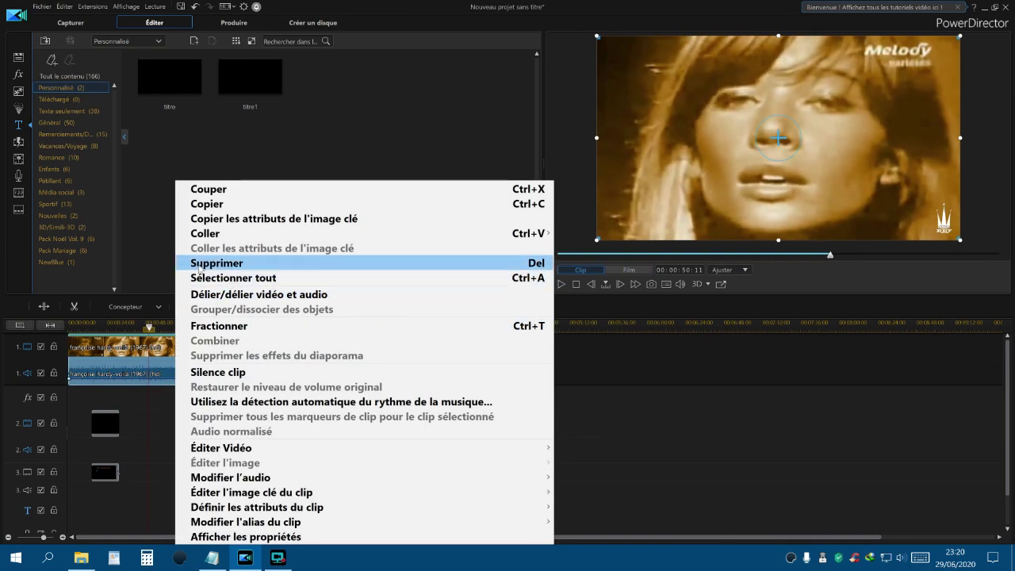
pyautogui.click(202, 326)
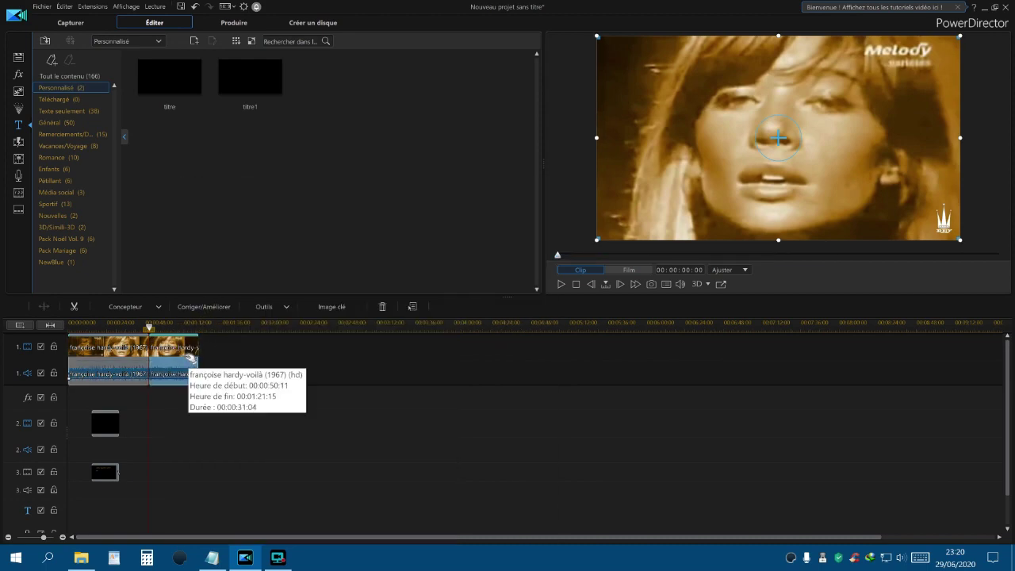
pyautogui.rightClick(178, 351)
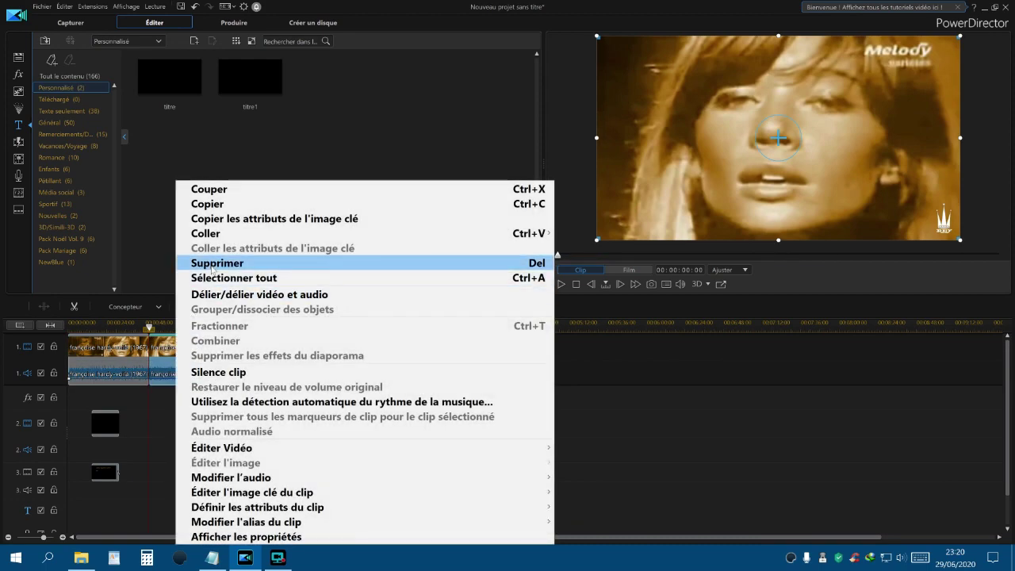
pyautogui.click(212, 264)
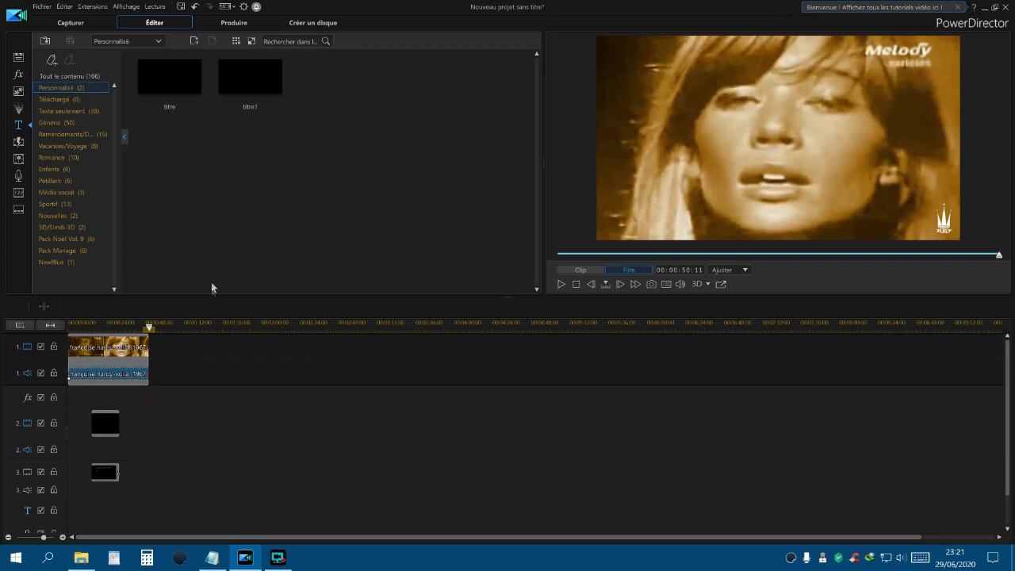
# Add the saved title "titre" to track 2 right after the first title, at 00:00:32:07, and extend it to 00:00:50:11
pyautogui.click(161, 82)
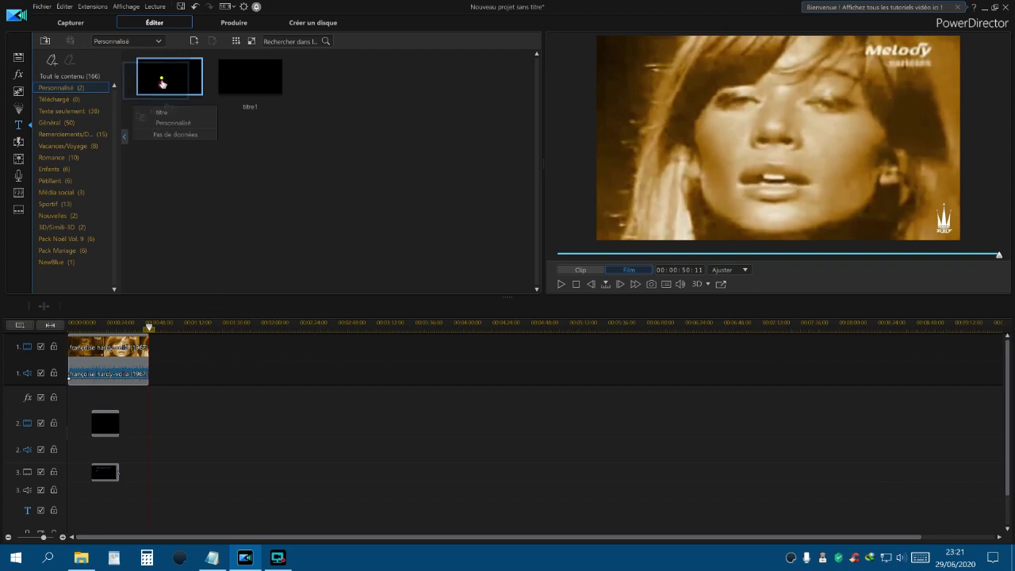
pyautogui.click(163, 82)
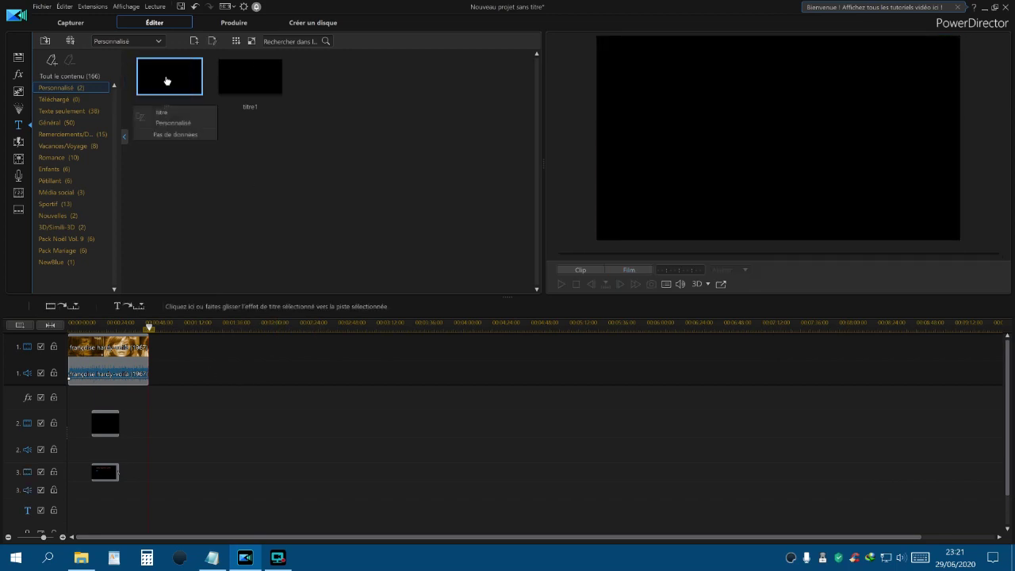
pyautogui.moveTo(167, 81); pyautogui.dragTo(123, 430)
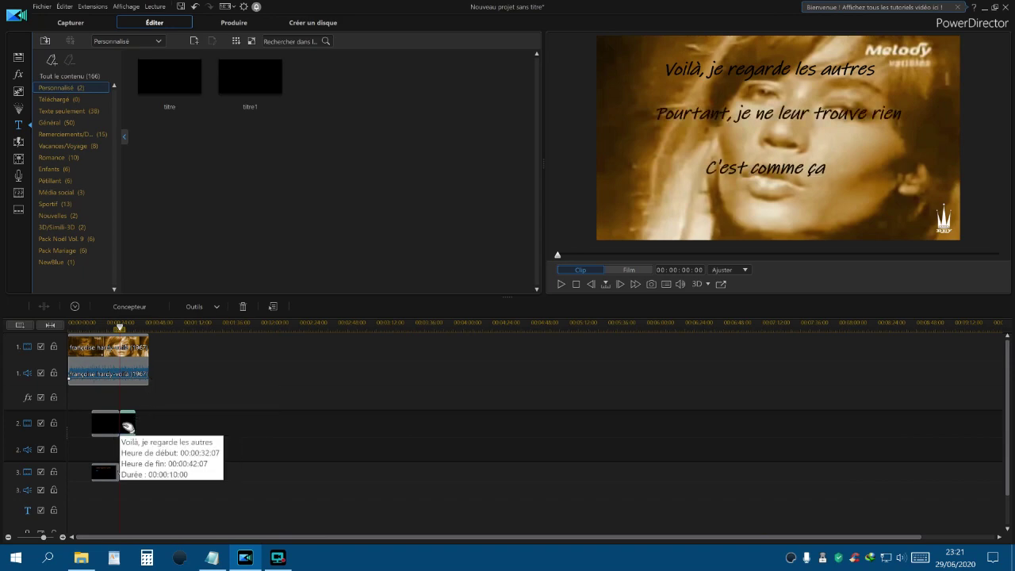
pyautogui.moveTo(135, 429); pyautogui.dragTo(149, 426)
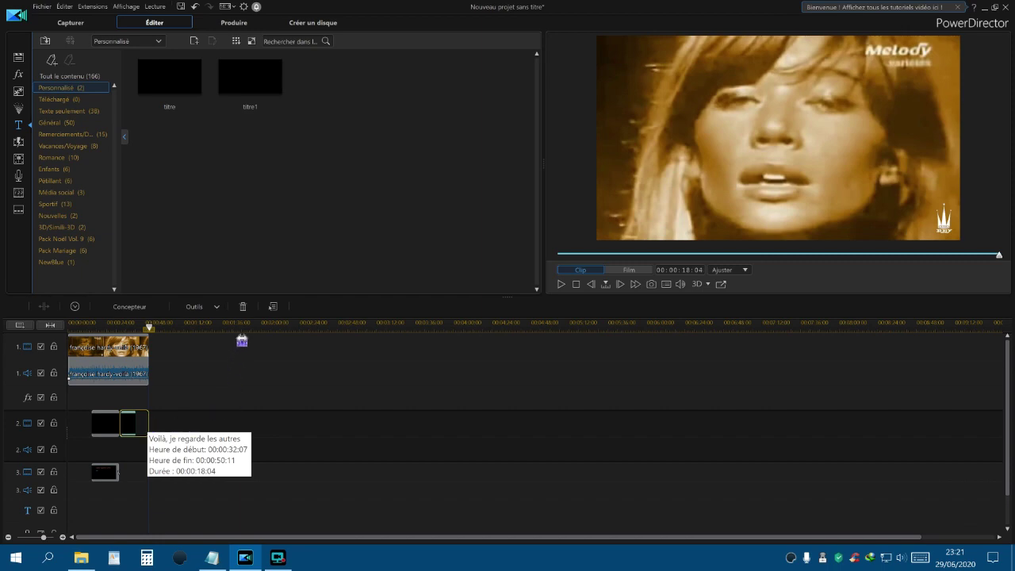
# Open the new track 2 title for editing and clear the text of its first line, "Voilà, je regarde les autres"
pyautogui.rightClick(135, 429)
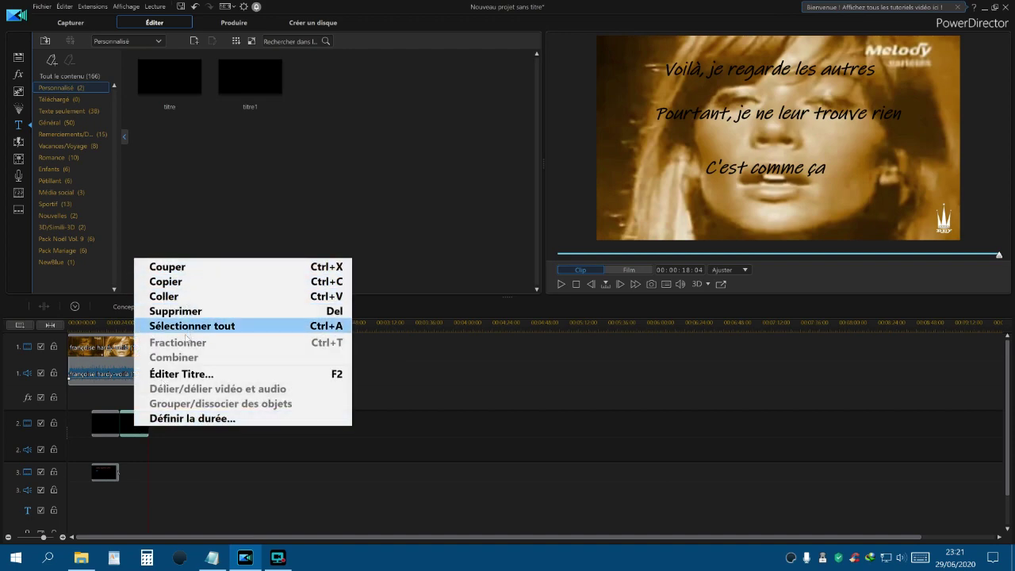
pyautogui.click(174, 373)
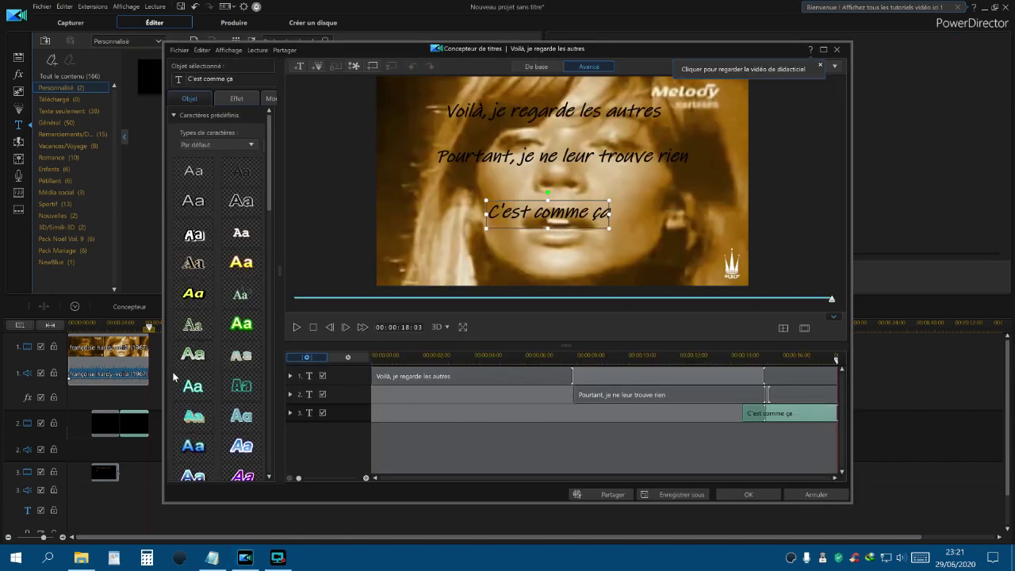
pyautogui.click(499, 113)
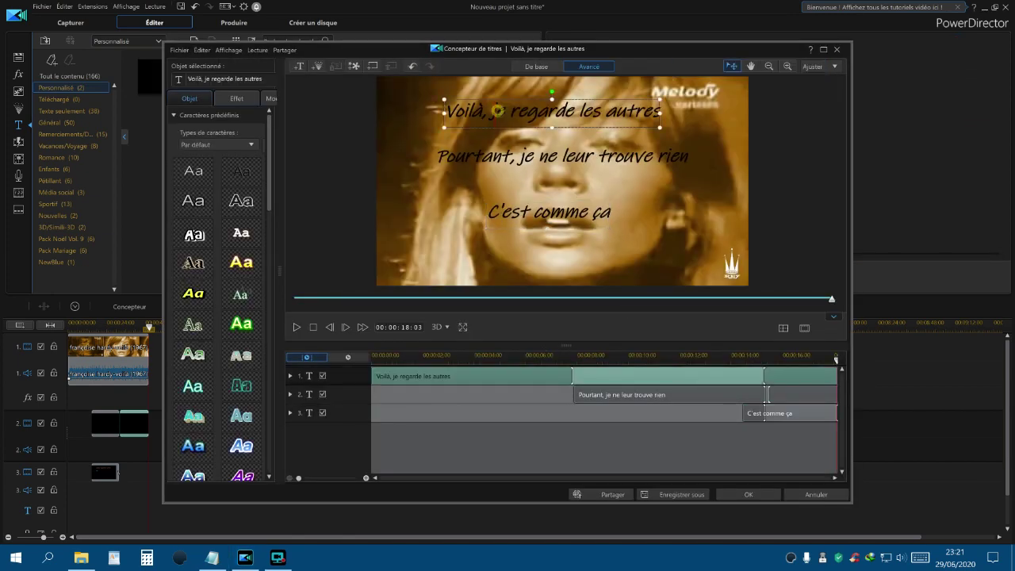
pyautogui.moveTo(445, 111); pyautogui.dragTo(660, 112)
pyautogui.rightClick(624, 113)
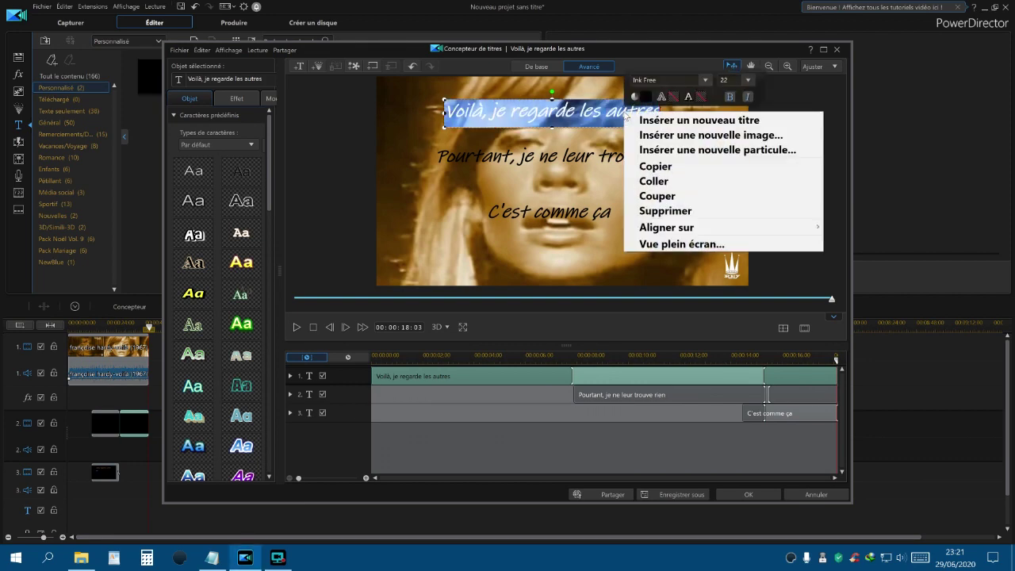
pyautogui.click(666, 211)
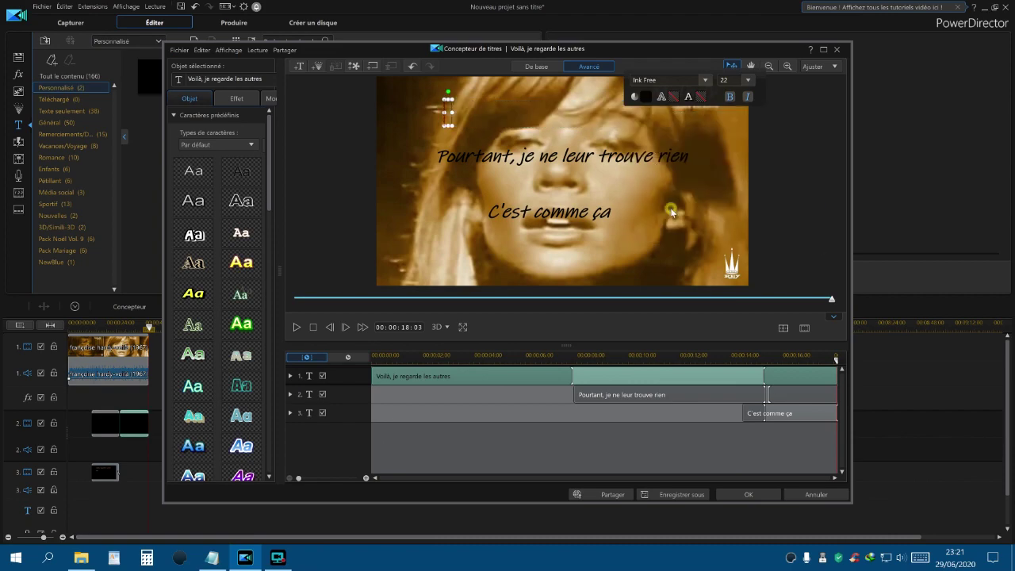
# Copy "Voilà, je vais avec les autres" from the Notepad lyrics and paste it as the title's first line
pyautogui.click(211, 559)
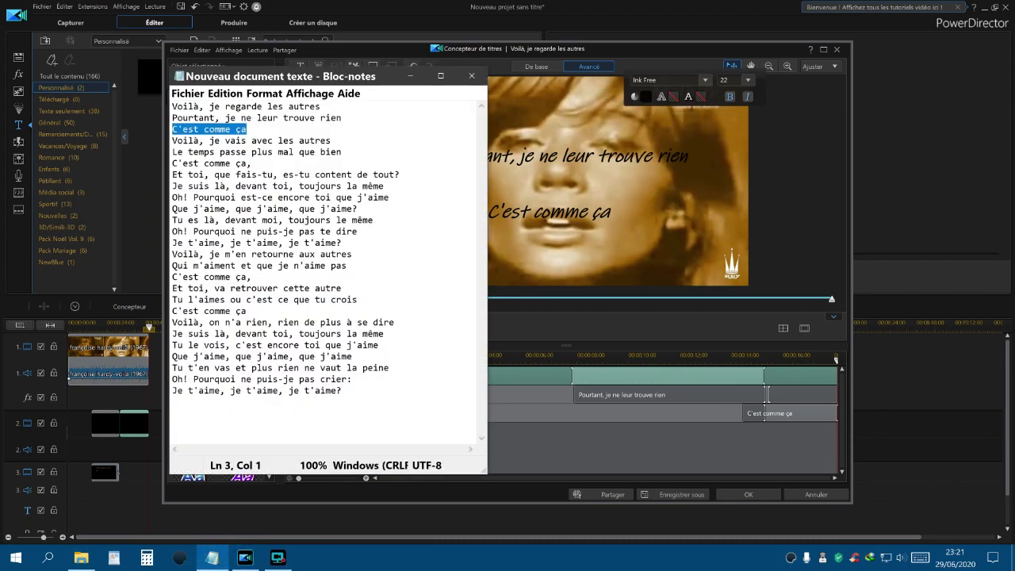
pyautogui.moveTo(172, 140); pyautogui.dragTo(331, 140)
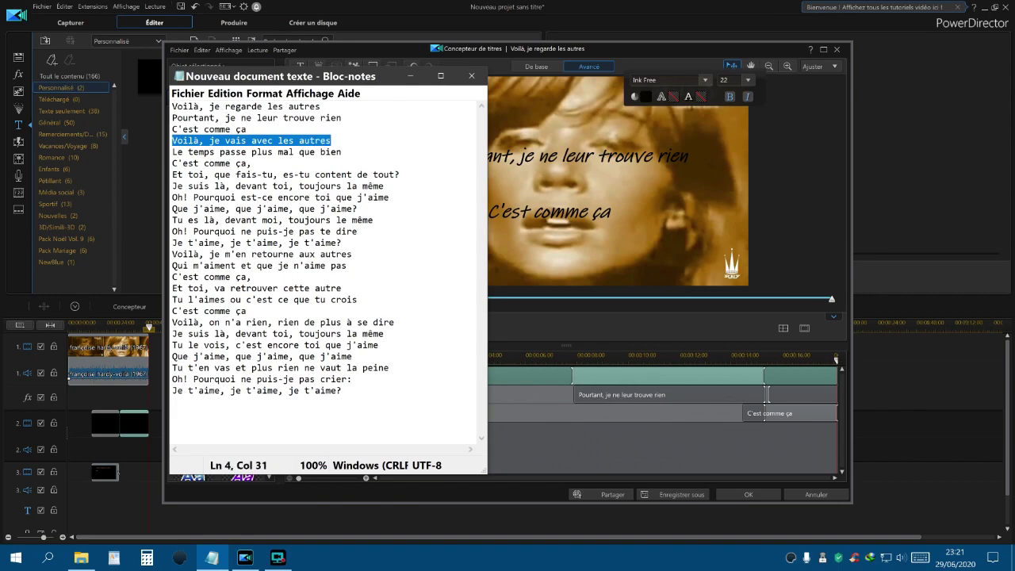
pyautogui.rightClick(326, 140)
pyautogui.click(363, 179)
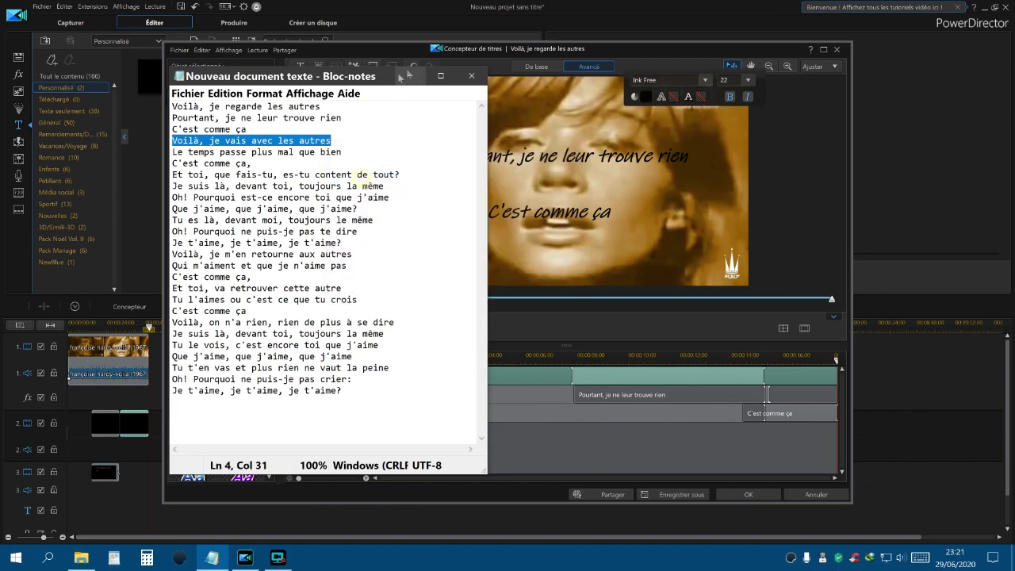
pyautogui.click(407, 78)
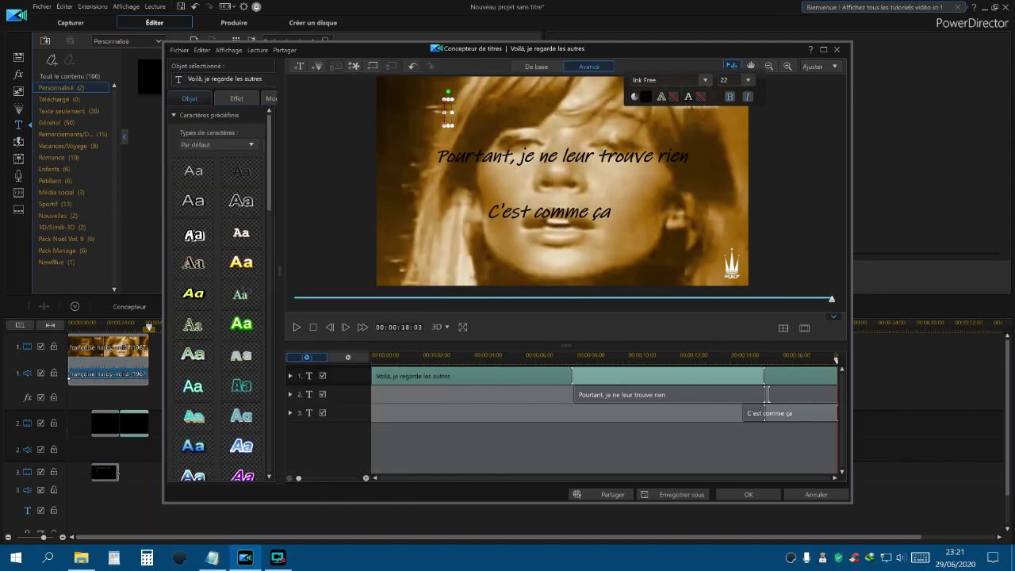
pyautogui.rightClick(445, 116)
pyautogui.click(474, 187)
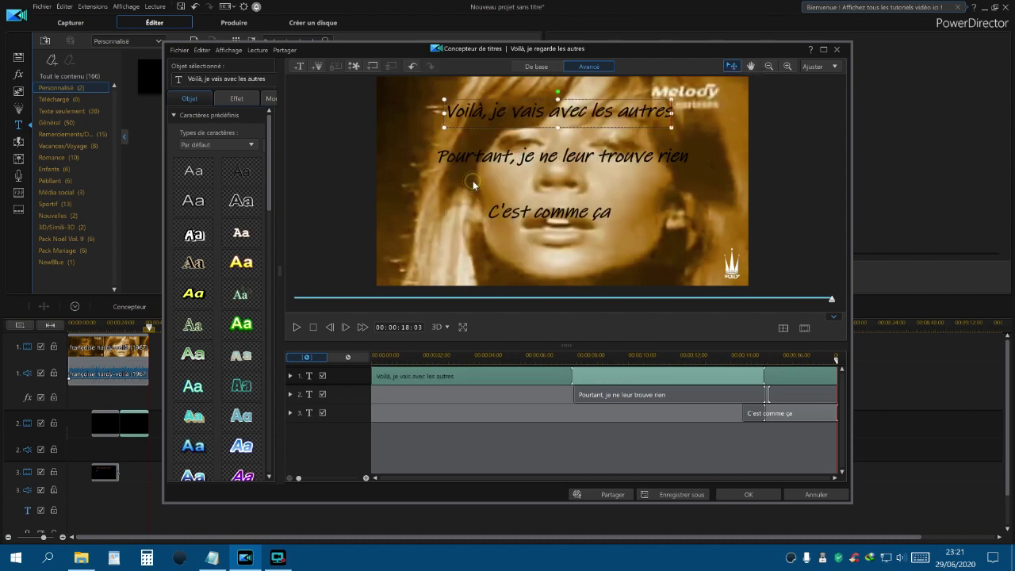
# Replace the title's second line with "Le temps passe plus mal que bien", copied from the Notepad lyrics
pyautogui.click(457, 158)
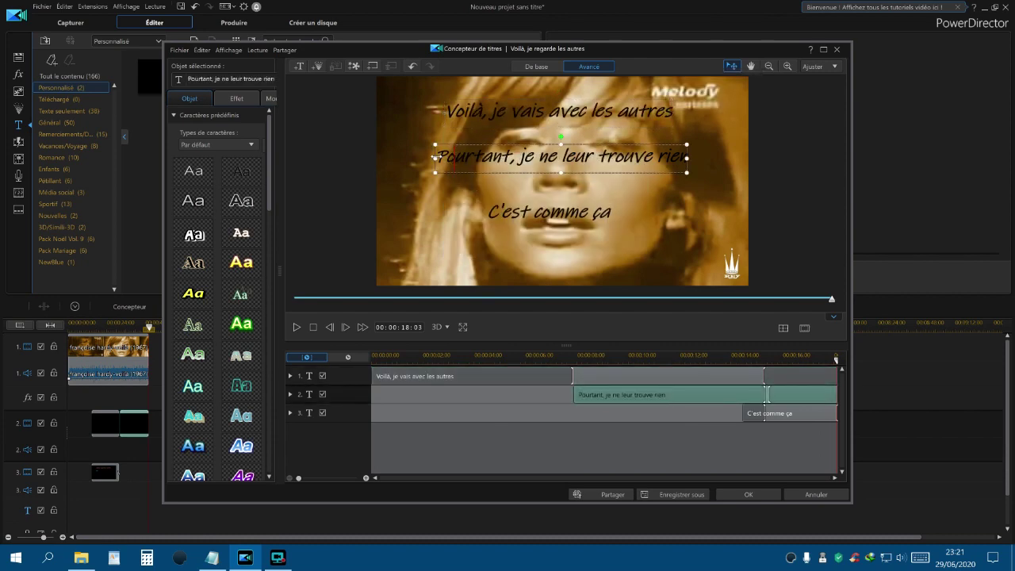
pyautogui.moveTo(438, 158); pyautogui.dragTo(688, 158)
pyautogui.rightClick(634, 153)
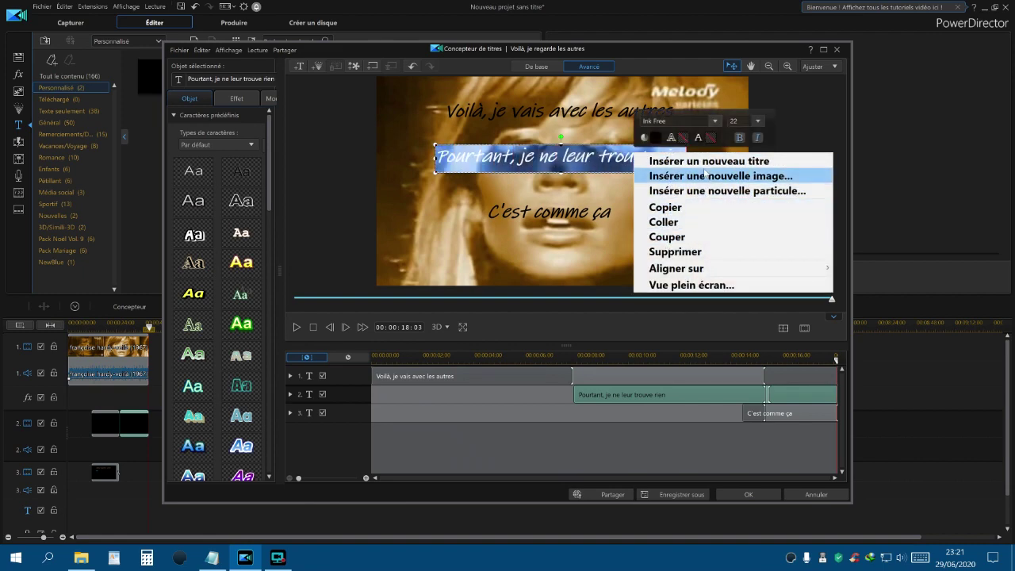
pyautogui.click(675, 252)
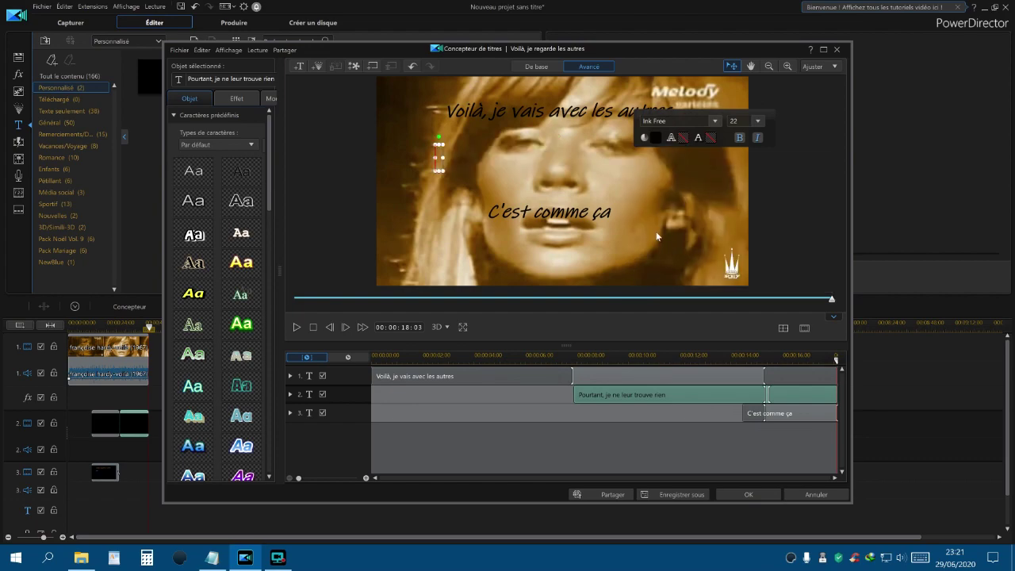
pyautogui.click(212, 559)
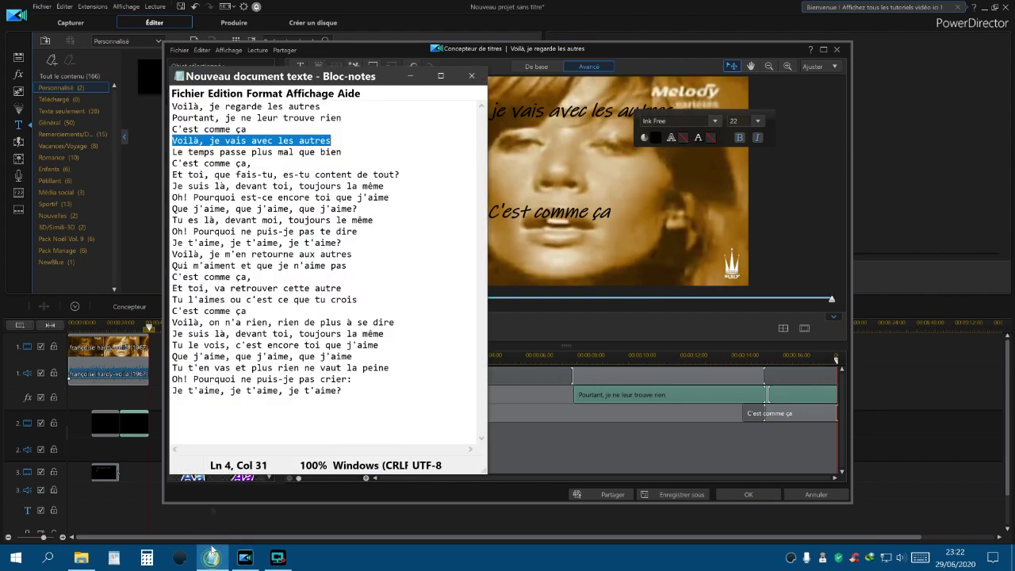
pyautogui.moveTo(342, 152); pyautogui.dragTo(172, 151)
pyautogui.rightClick(187, 148)
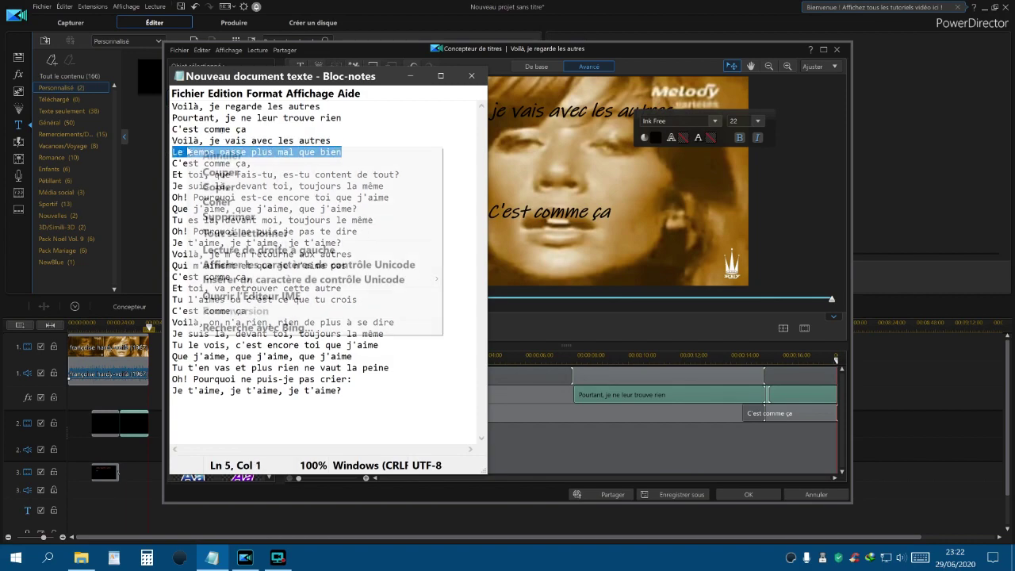
pyautogui.click(226, 186)
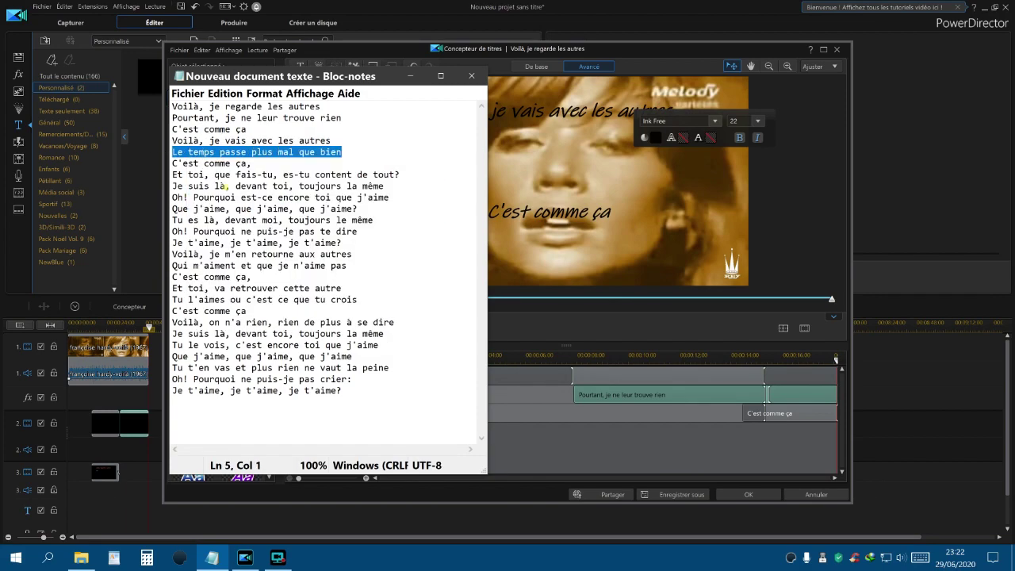
pyautogui.click(409, 76)
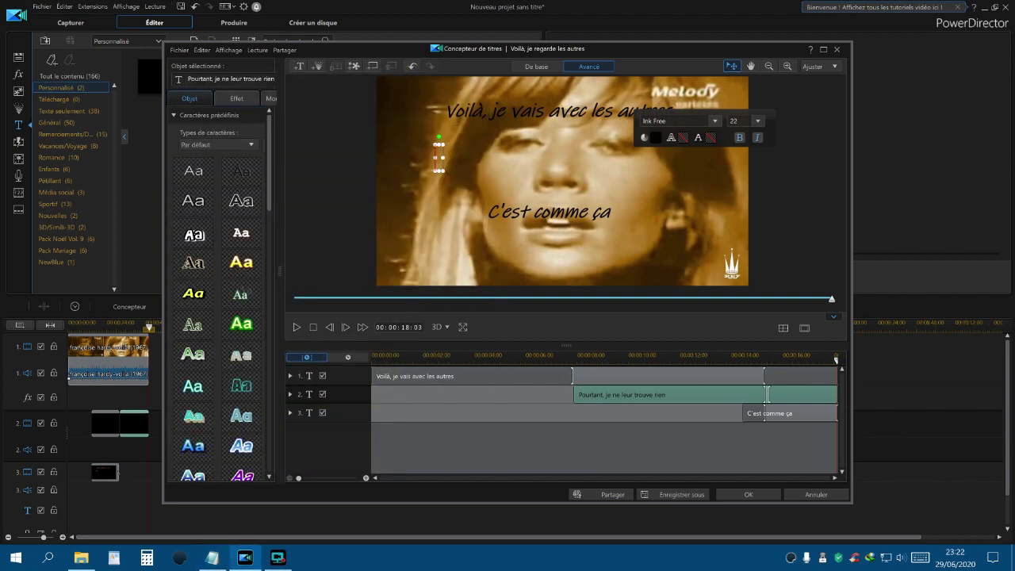
pyautogui.rightClick(438, 162)
pyautogui.click(476, 231)
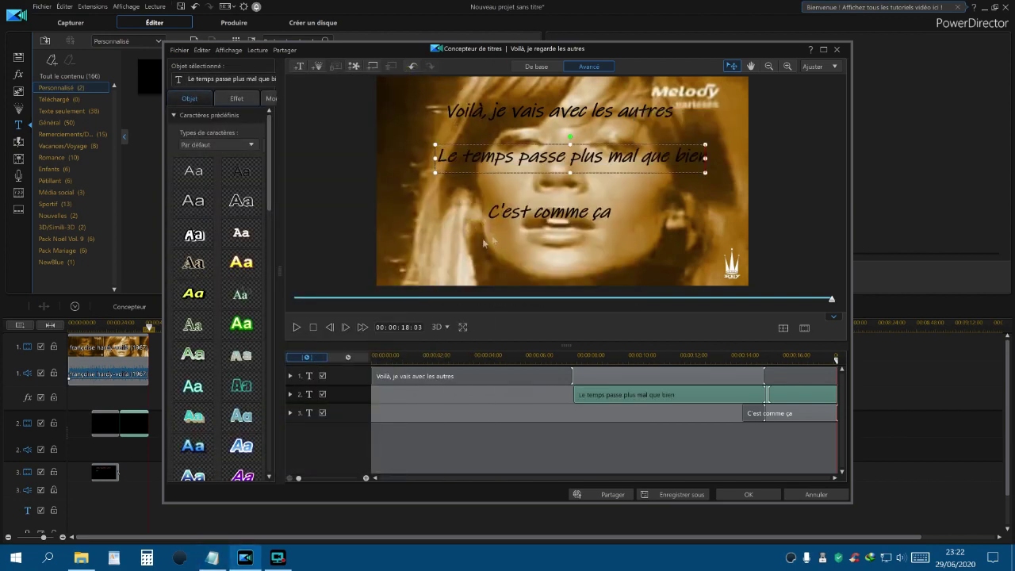
# Clear the text of the title's third line, "C'est comme ça"
pyautogui.click(497, 216)
pyautogui.moveTo(487, 212); pyautogui.dragTo(609, 212)
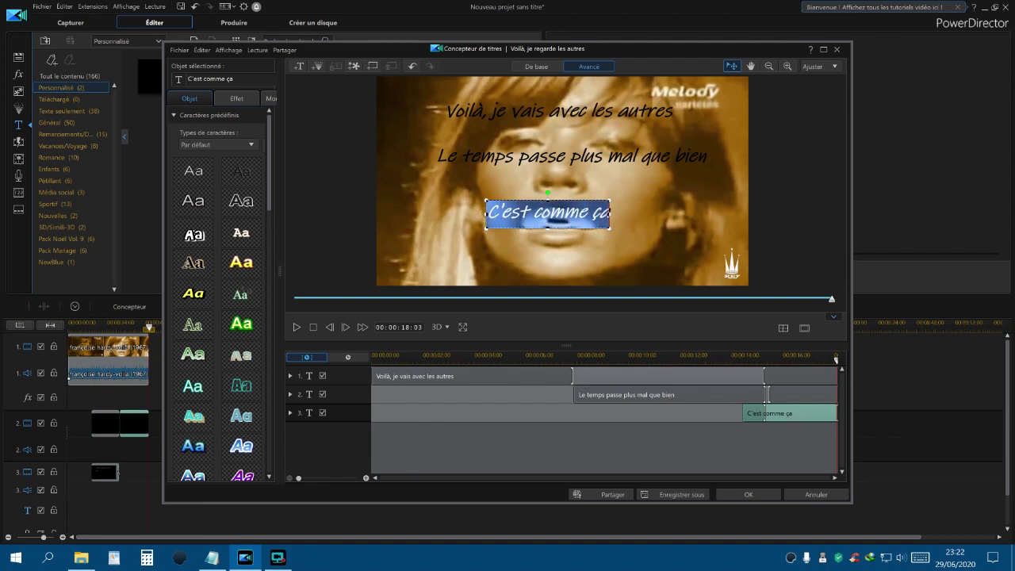
pyautogui.rightClick(583, 216)
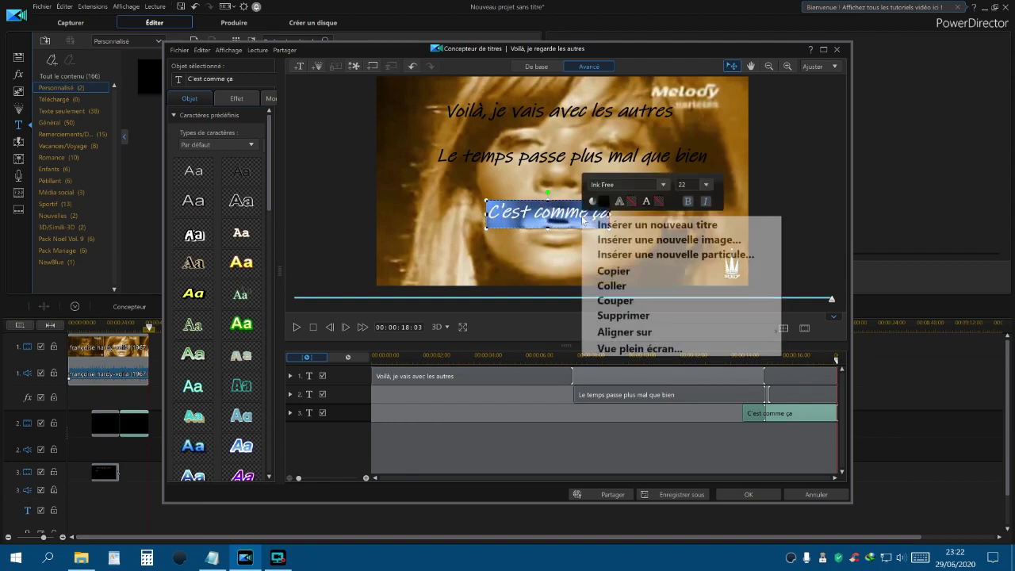
pyautogui.click(616, 315)
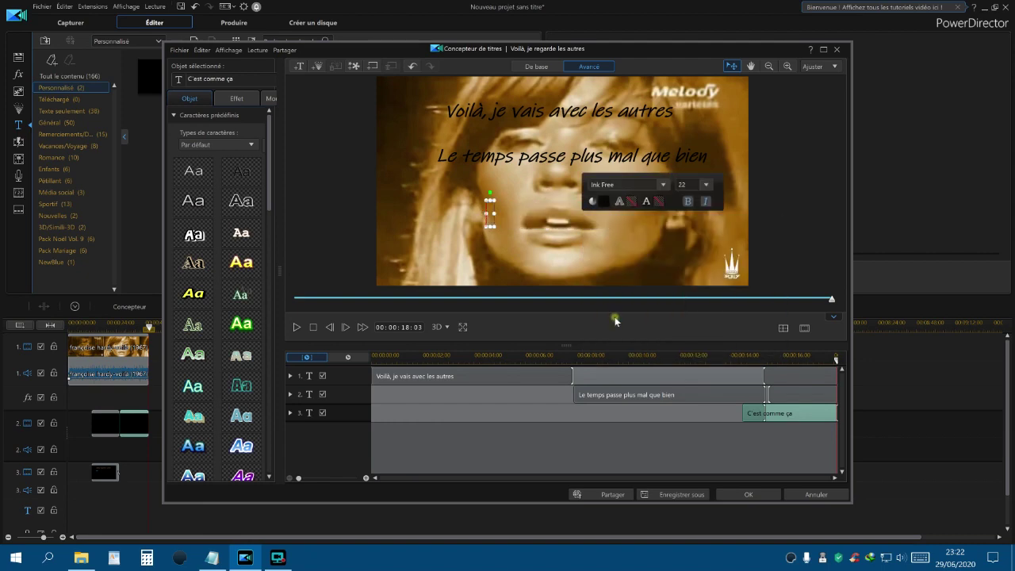
# Copy the "C'est comme ça," that follows "Le temps passe plus mal que bien" in the Notepad lyrics and paste it as the title's third line
pyautogui.click(212, 558)
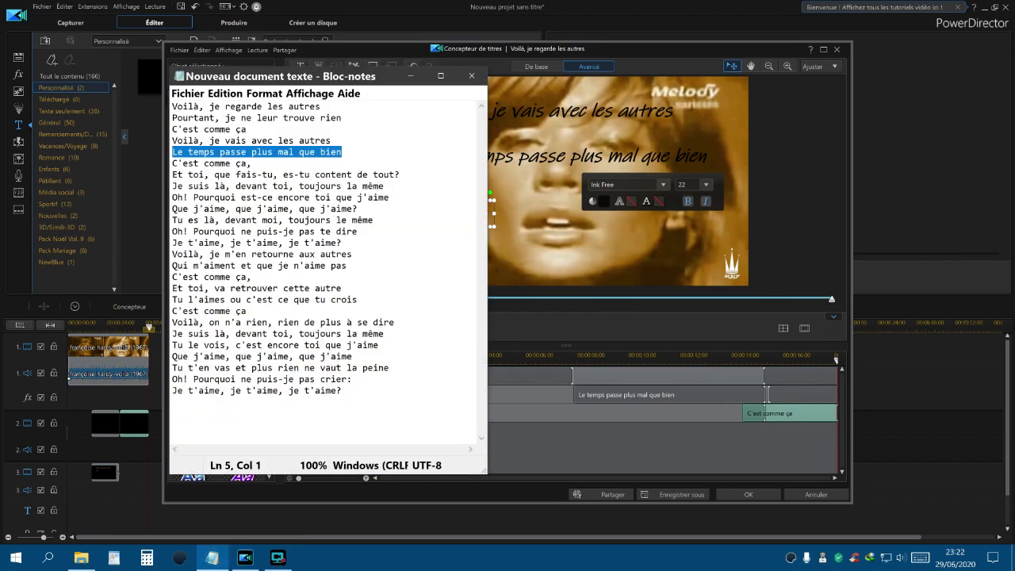
pyautogui.press('Down')
pyautogui.hotkey('shift', 'Down')
pyautogui.press('Right')
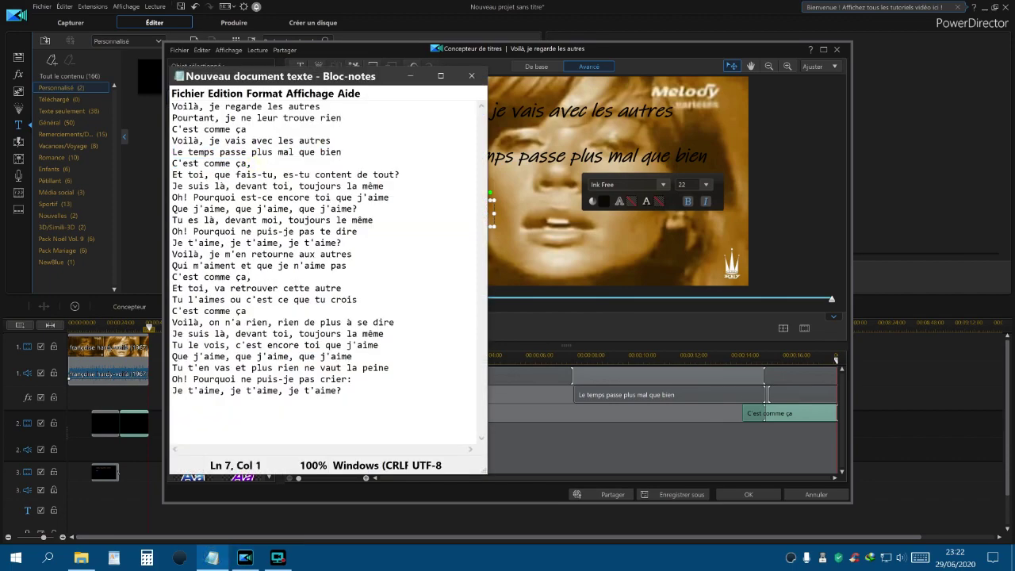
pyautogui.hotkey('shift', 'Left')
pyautogui.hotkey('shift', 'Left')
pyautogui.hotkey('shift', 'Left')
pyautogui.hotkey('shift', 'Left')
pyautogui.hotkey('shift', 'Left')
pyautogui.hotkey('shift', 'Left')
pyautogui.hotkey('shift', 'Left')
pyautogui.hotkey('shift', 'Left')
pyautogui.hotkey('shift', 'Left')
pyautogui.hotkey('shift', 'Left')
pyautogui.hotkey('shift', 'Left')
pyautogui.hotkey('shift', 'Left')
pyautogui.hotkey('shift', 'Left')
pyautogui.hotkey('shift', 'Left')
pyautogui.hotkey('shift', 'Left')
pyautogui.hotkey('shift', 'Left')
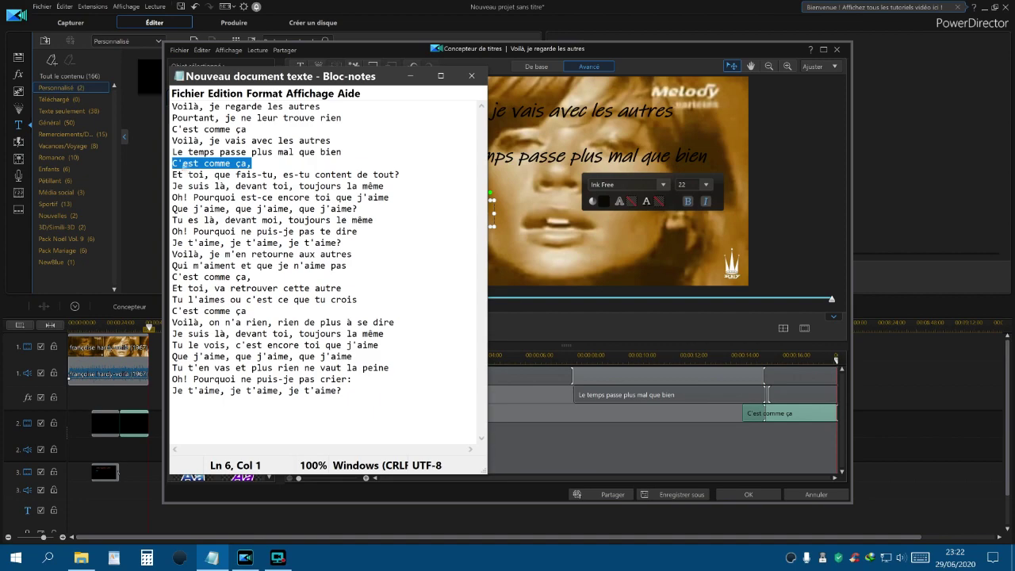
pyautogui.rightClick(182, 163)
pyautogui.click(225, 202)
pyautogui.click(410, 75)
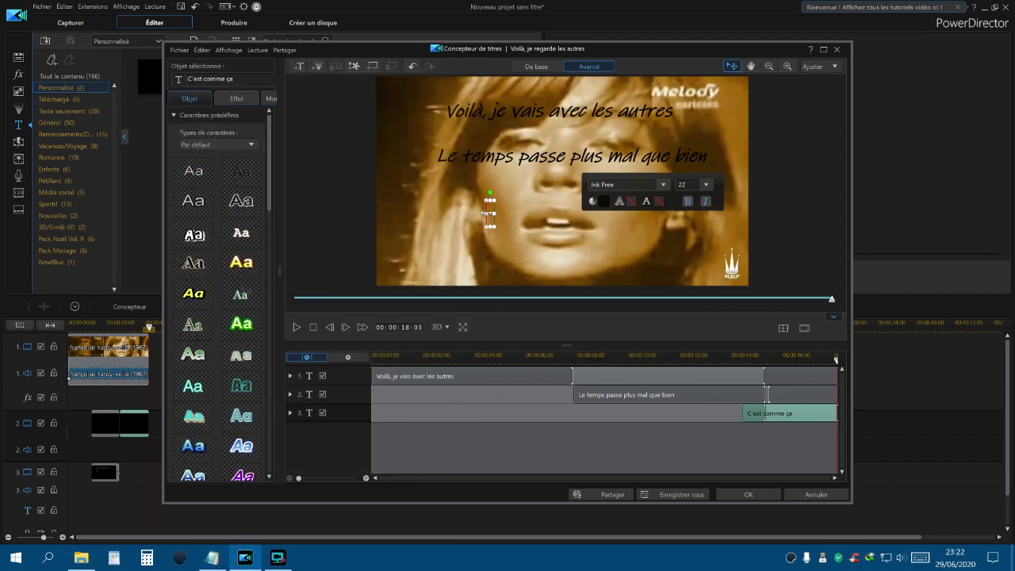
pyautogui.rightClick(492, 216)
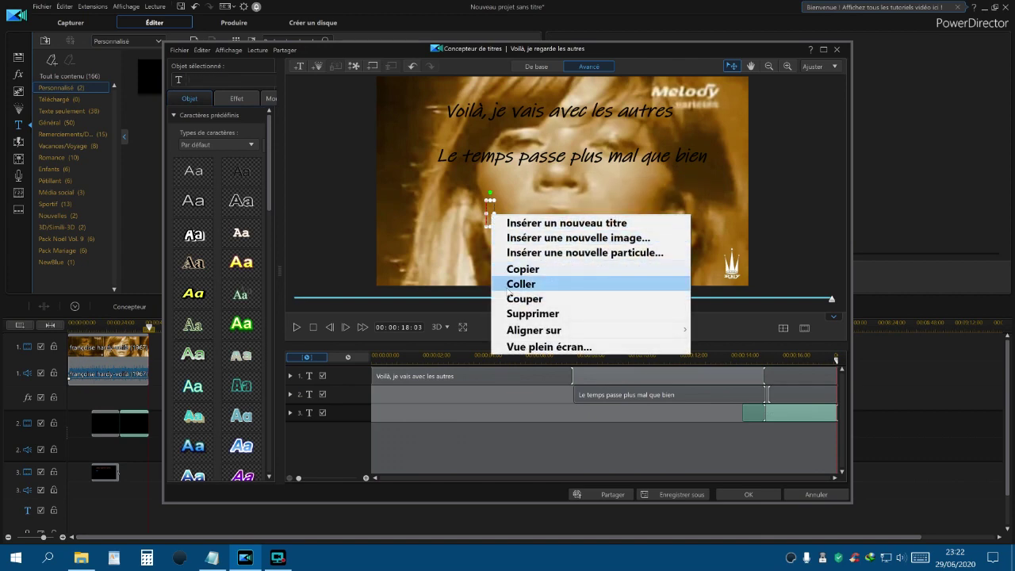
pyautogui.click(522, 285)
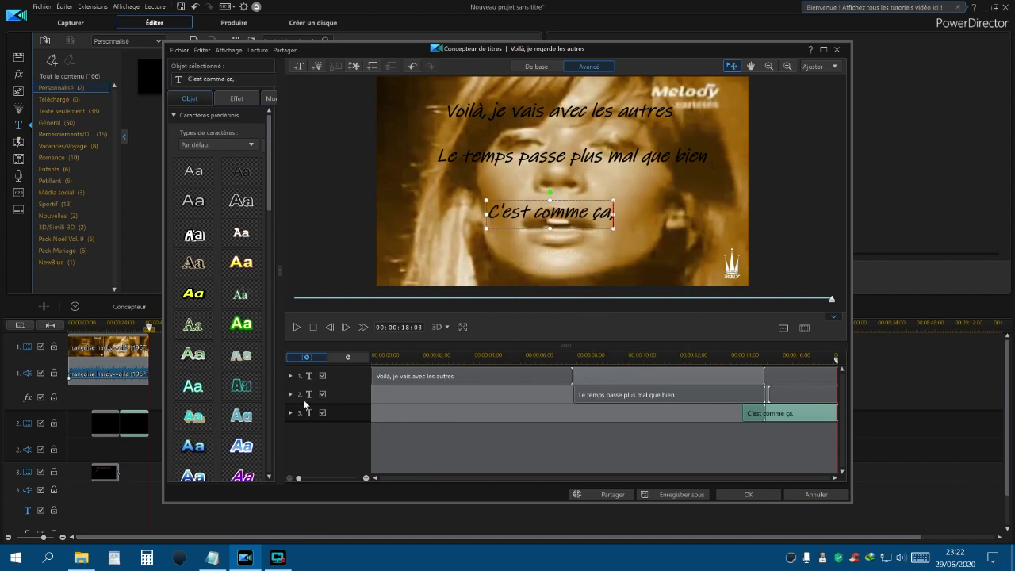
# Play the edited title from its start in the title designer and accept the changes
pyautogui.click(314, 327)
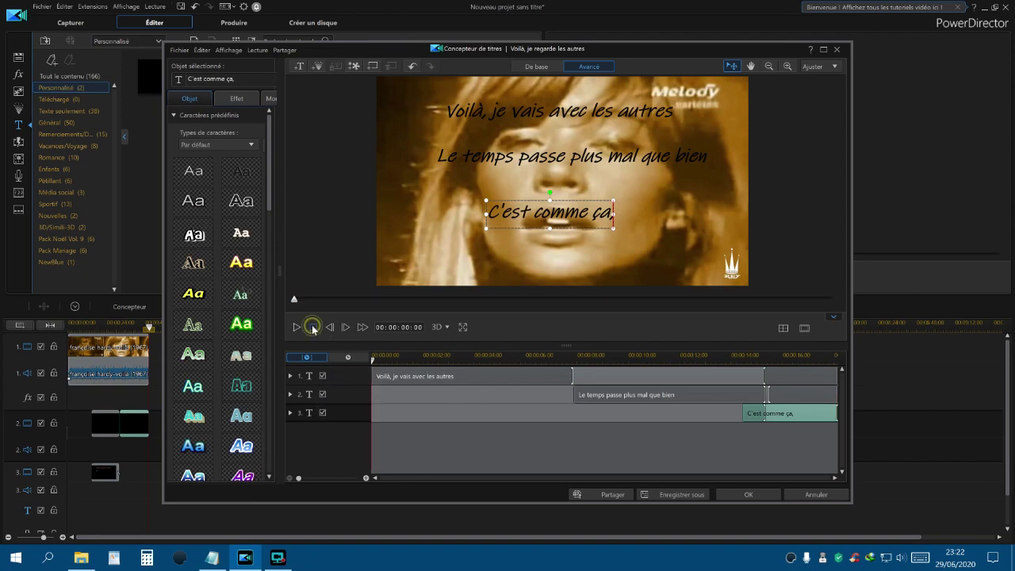
pyautogui.click(526, 111)
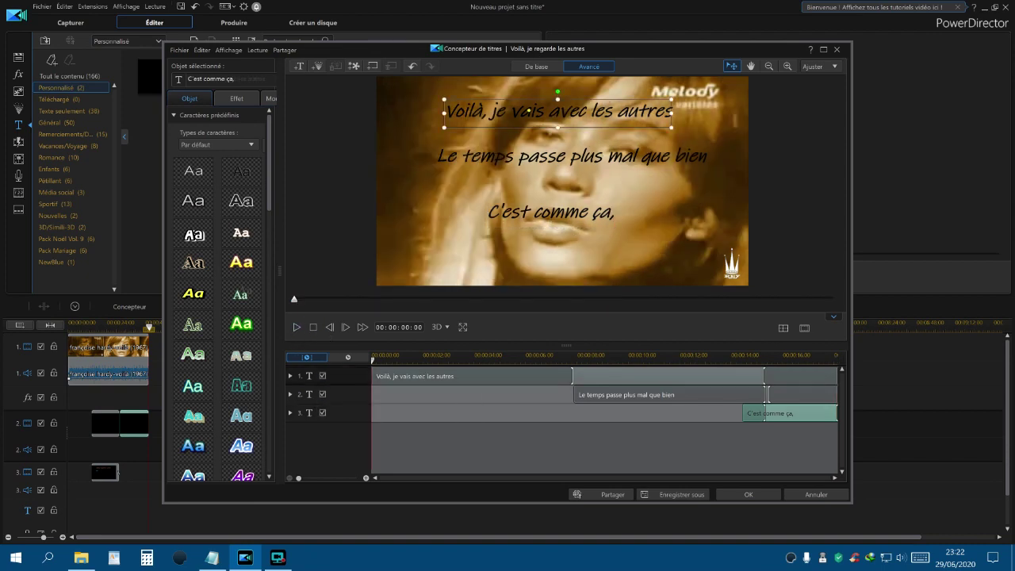
pyautogui.click(296, 326)
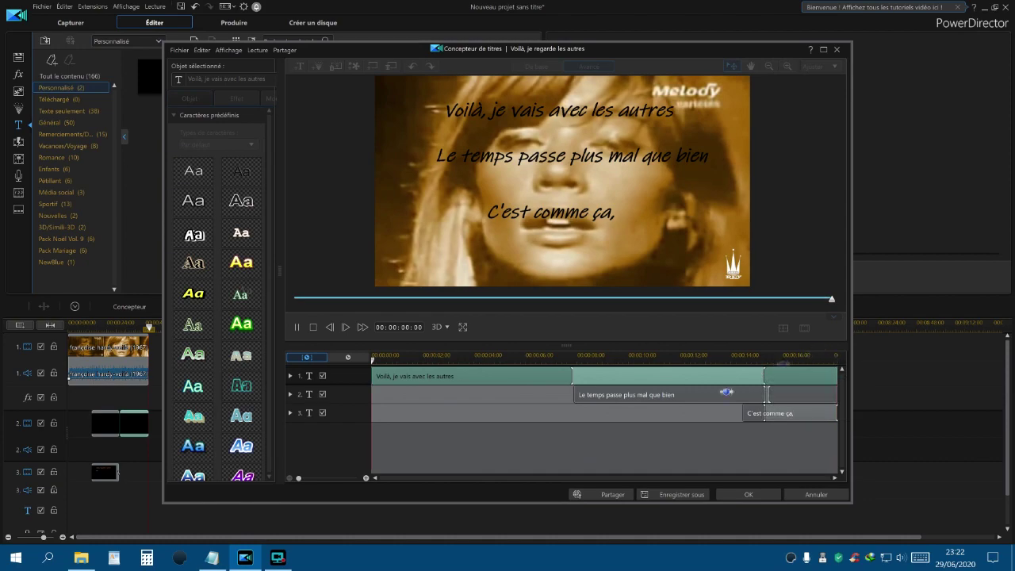
pyautogui.click(749, 495)
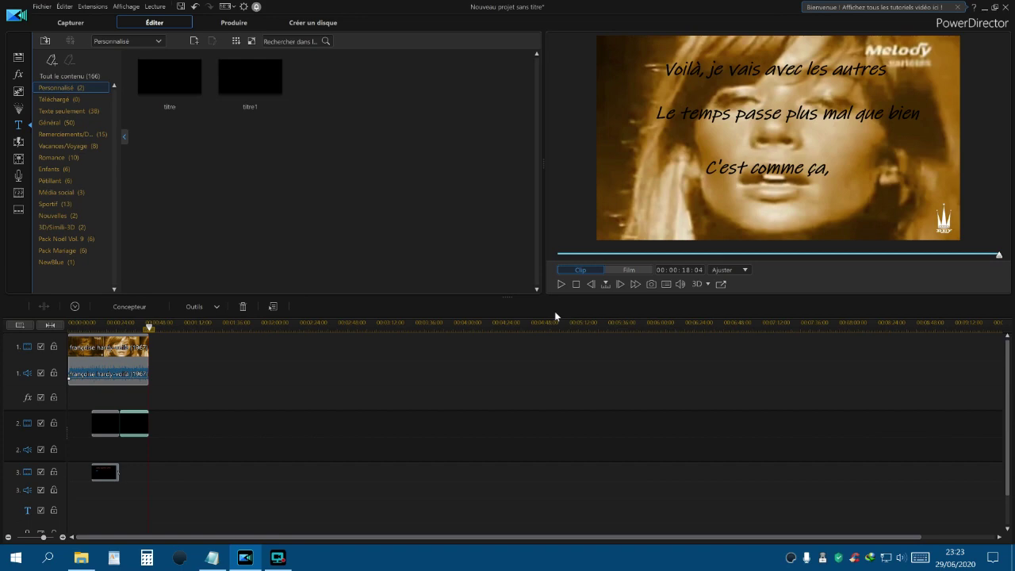
# Duplicate the second title on track 2 and place the copy on track 3 directly below it, starting at 00:00:32:07
pyautogui.rightClick(132, 428)
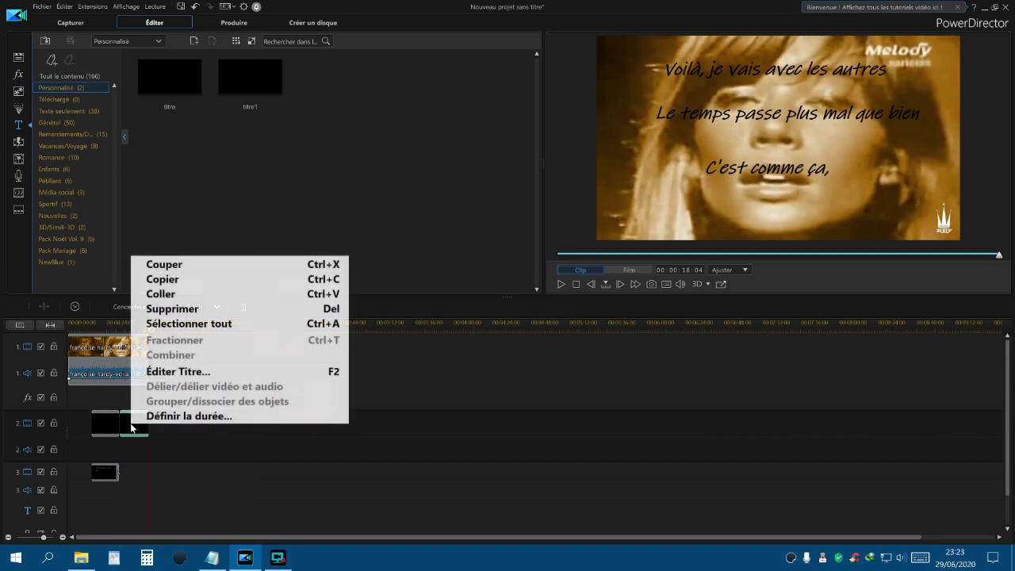
pyautogui.click(167, 281)
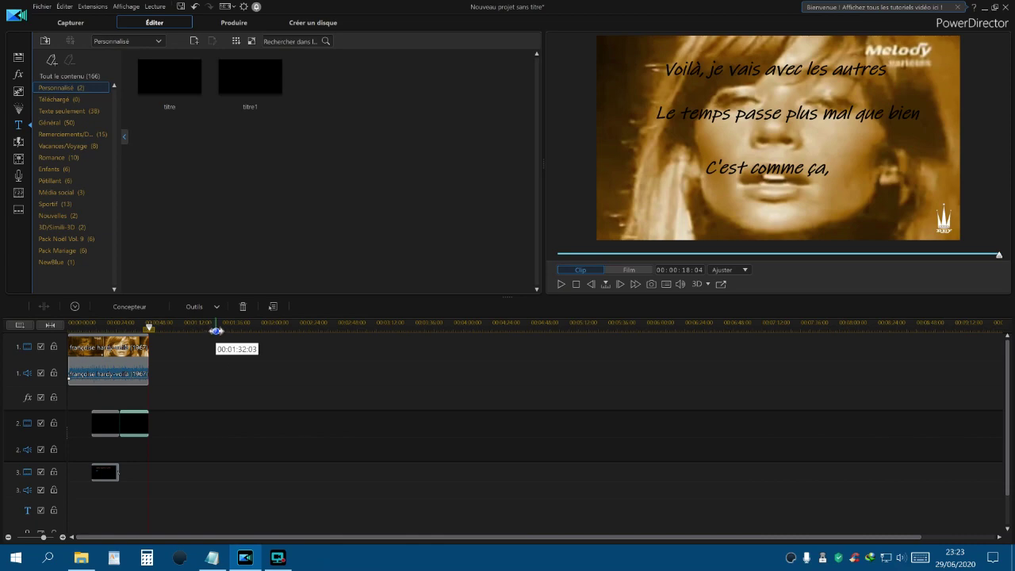
pyautogui.click(195, 424)
pyautogui.rightClick(195, 423)
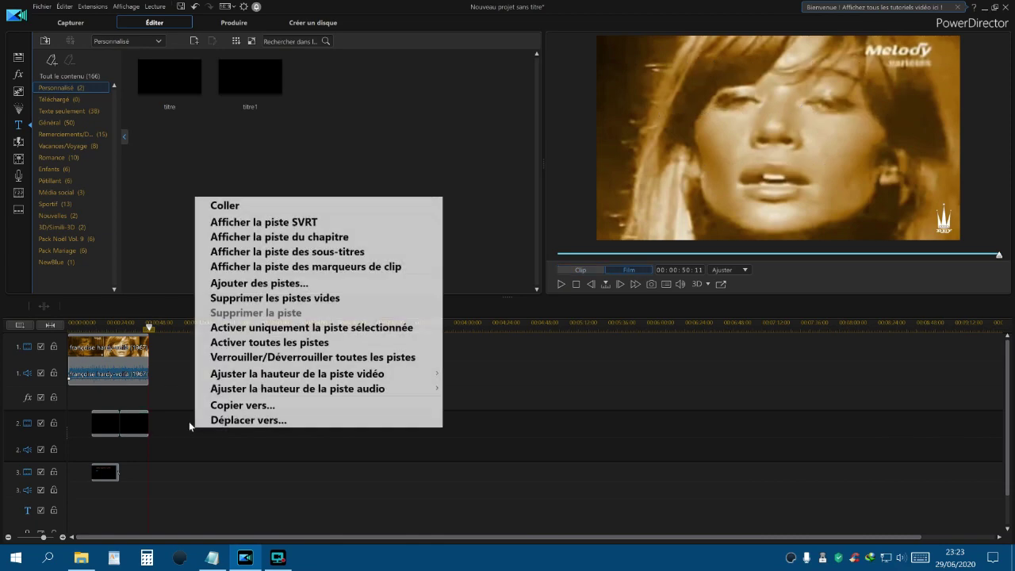
pyautogui.click(227, 206)
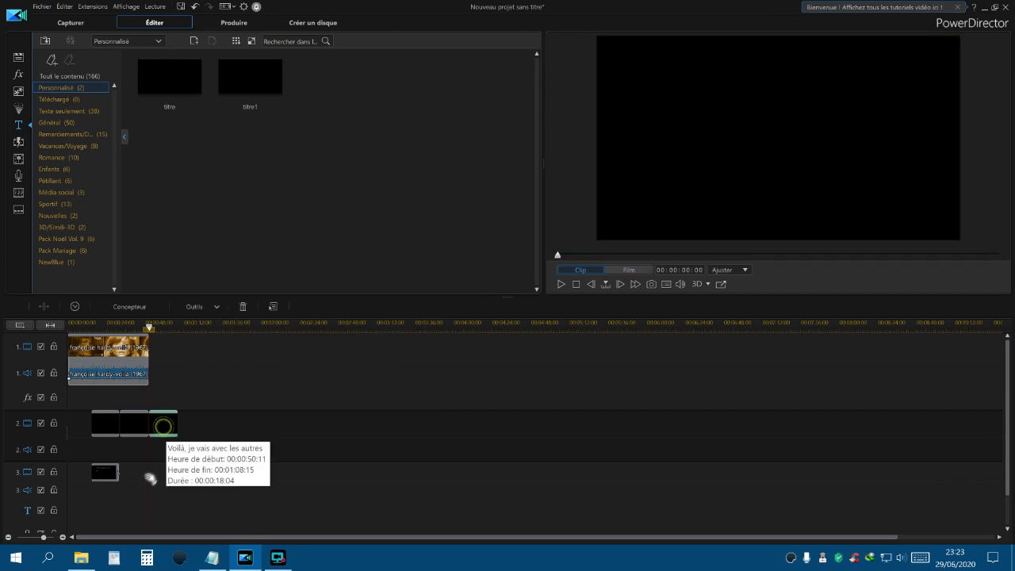
pyautogui.moveTo(137, 480); pyautogui.dragTo(139, 476)
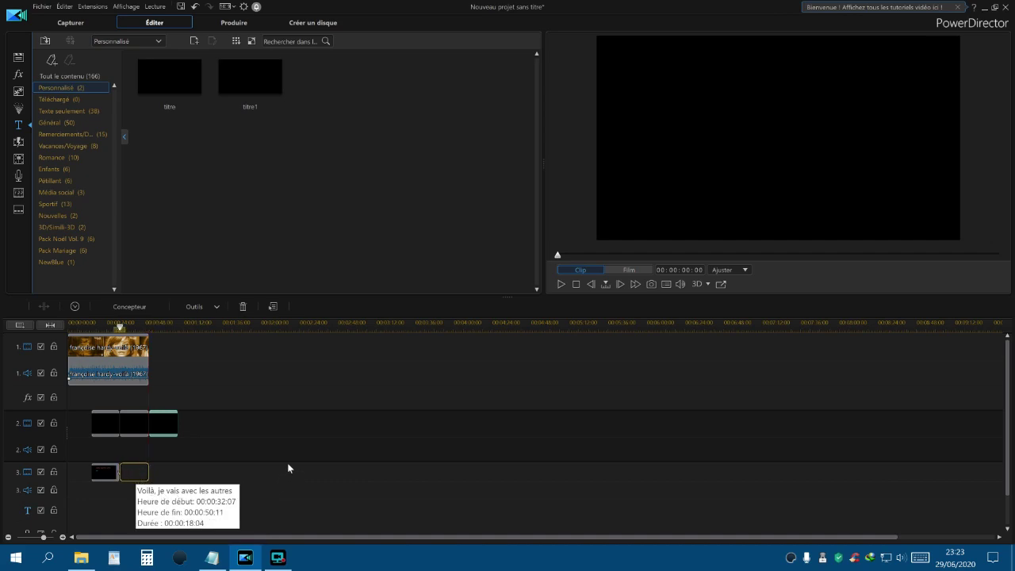
# Open the new track 3 title for editing and colour its first line, "Voilà, je vais avec les autres", bright green (RGB 0, 255, 64)
pyautogui.rightClick(132, 476)
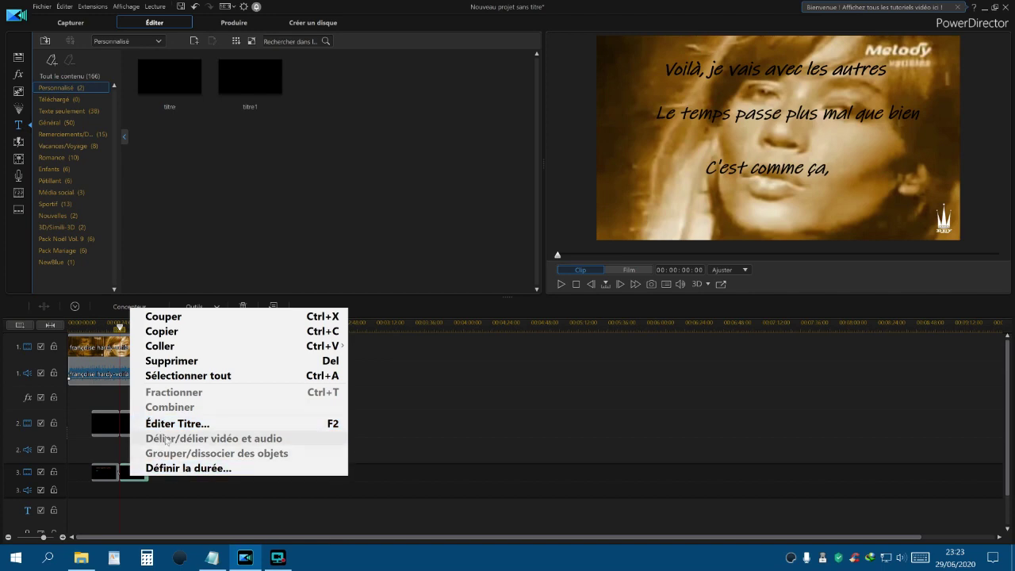
pyautogui.click(172, 424)
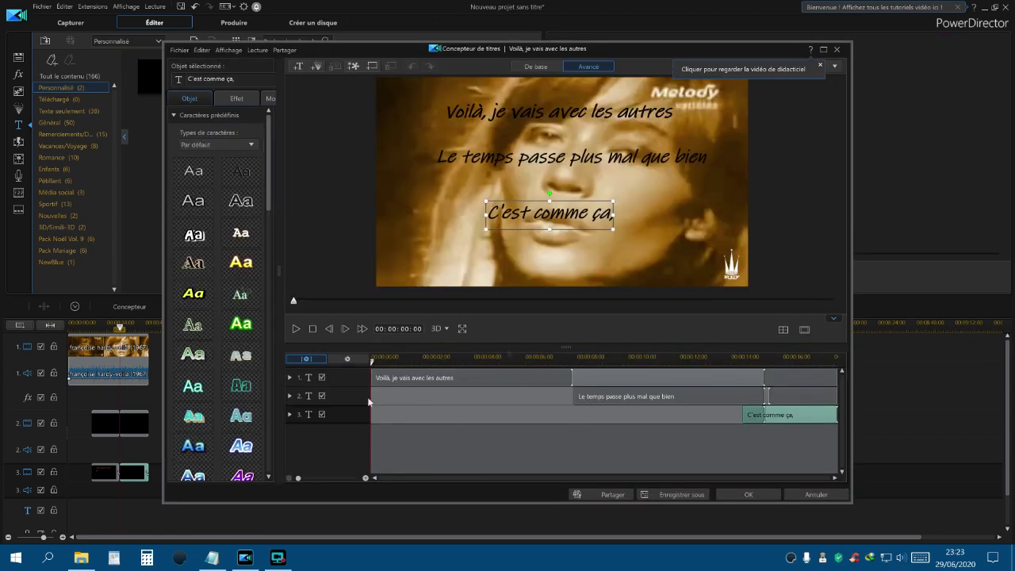
pyautogui.click(492, 110)
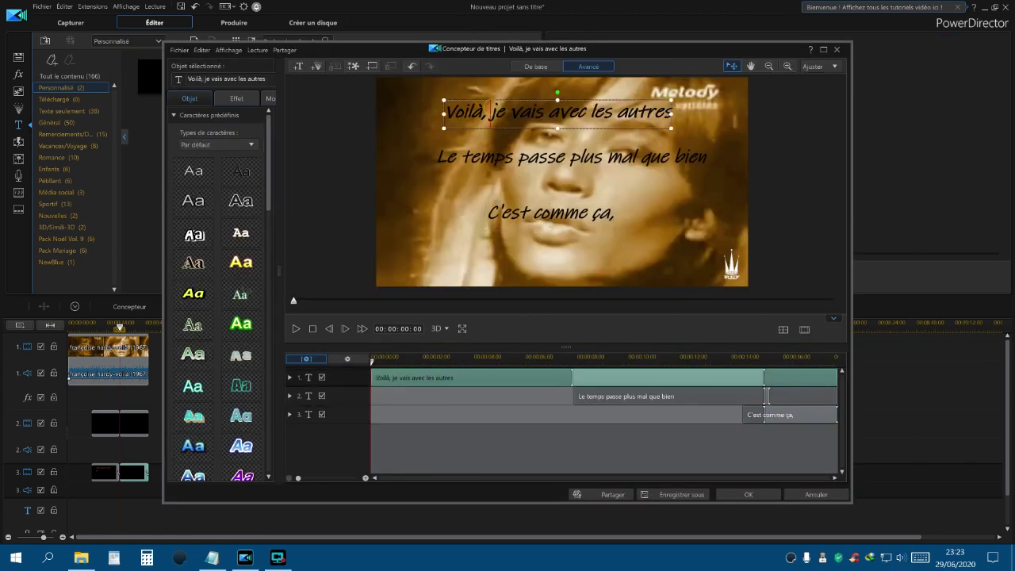
pyautogui.moveTo(442, 111); pyautogui.dragTo(672, 112)
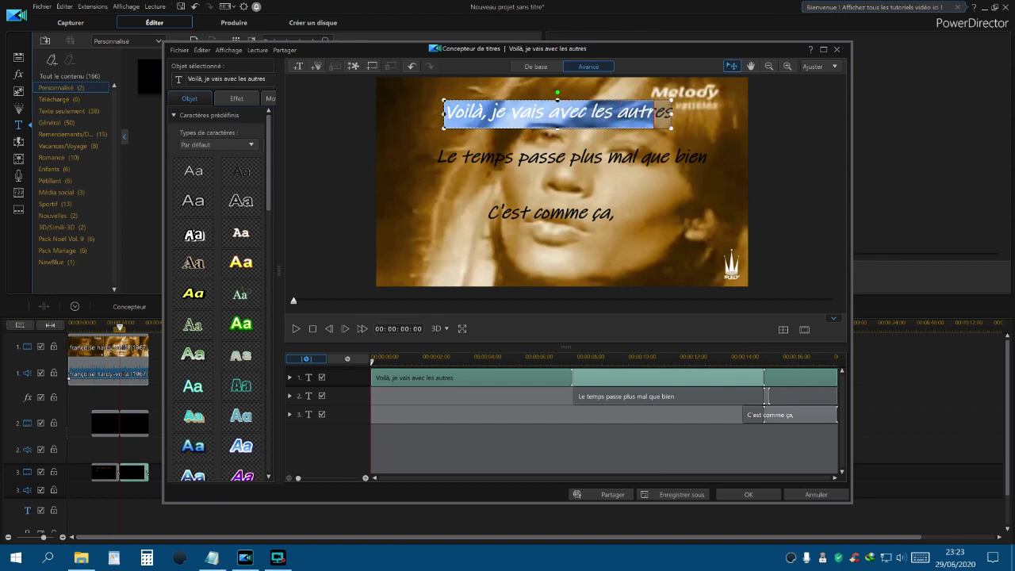
pyautogui.rightClick(604, 111)
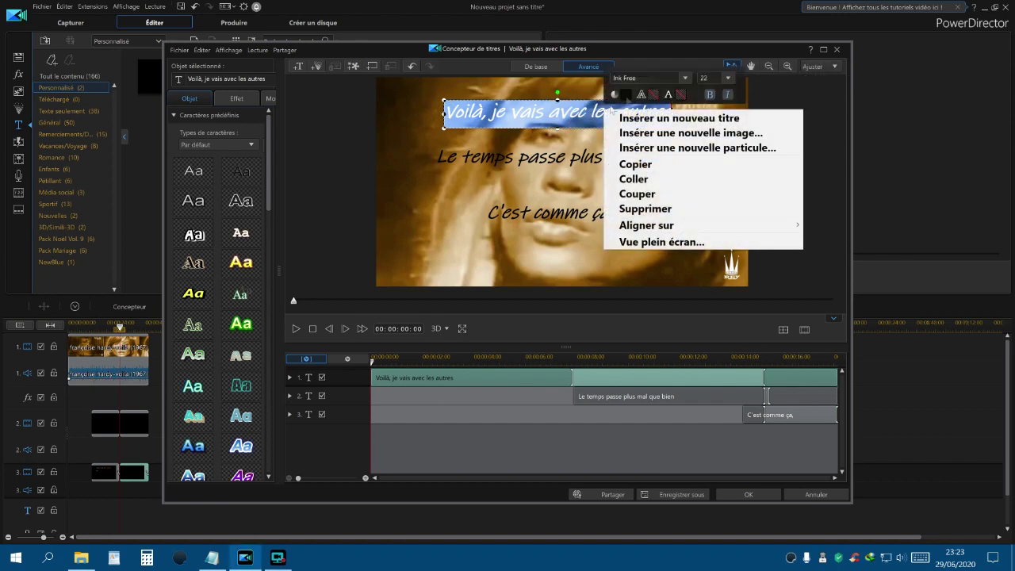
pyautogui.click(626, 96)
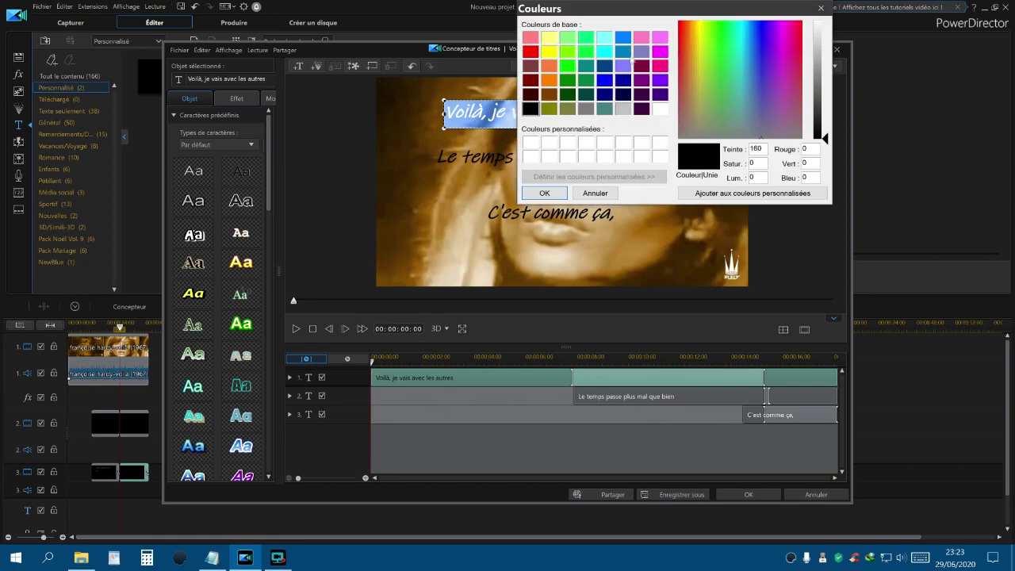
pyautogui.click(587, 52)
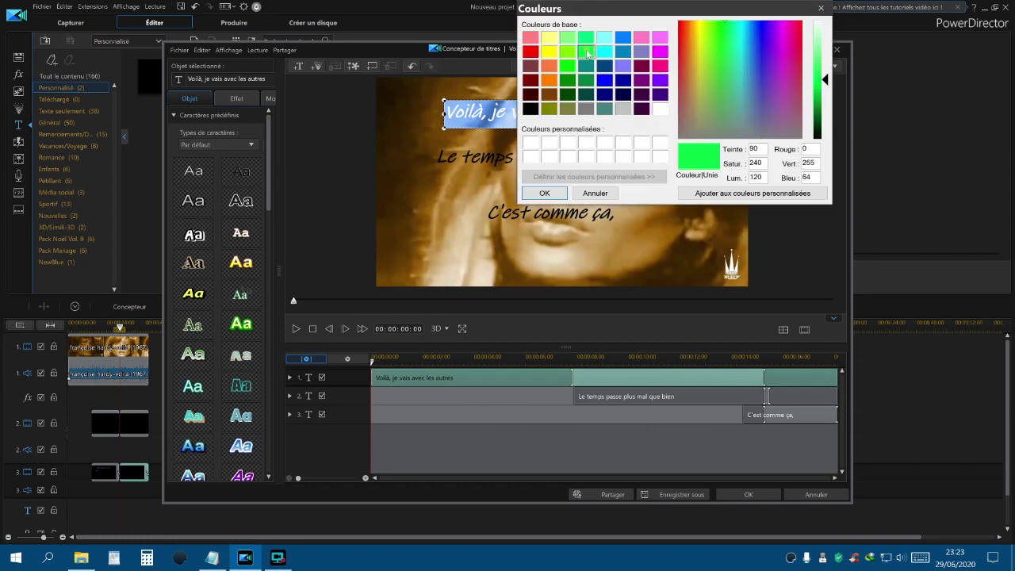
pyautogui.click(545, 194)
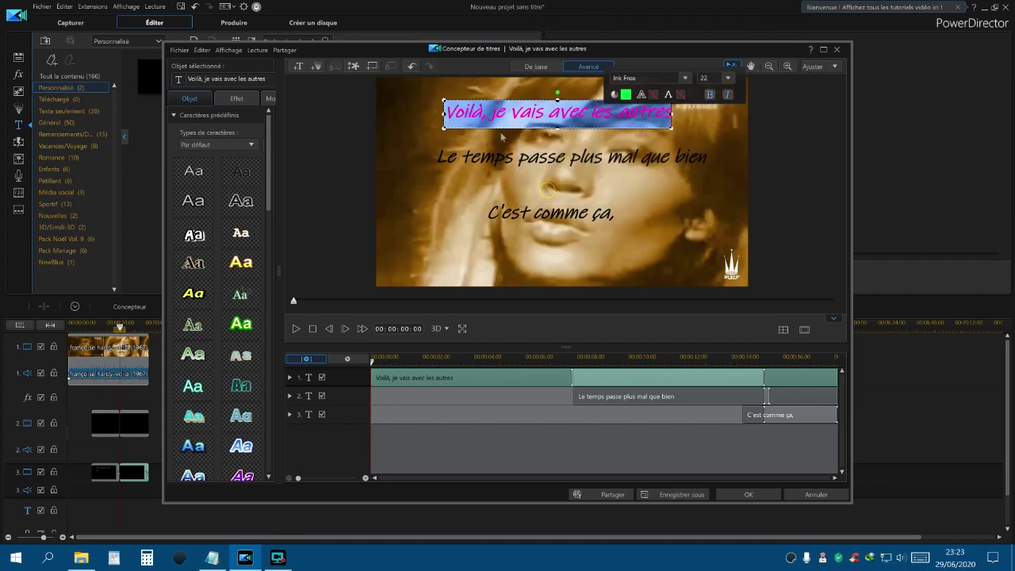
# Apply the starting effect "Aimants II" to the title's green first line
pyautogui.click(238, 100)
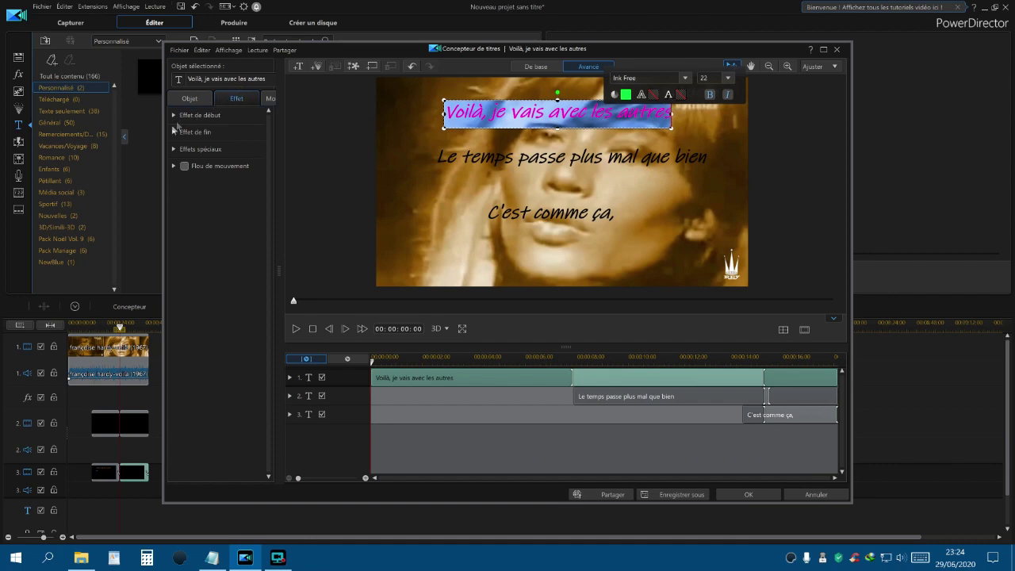
pyautogui.click(173, 115)
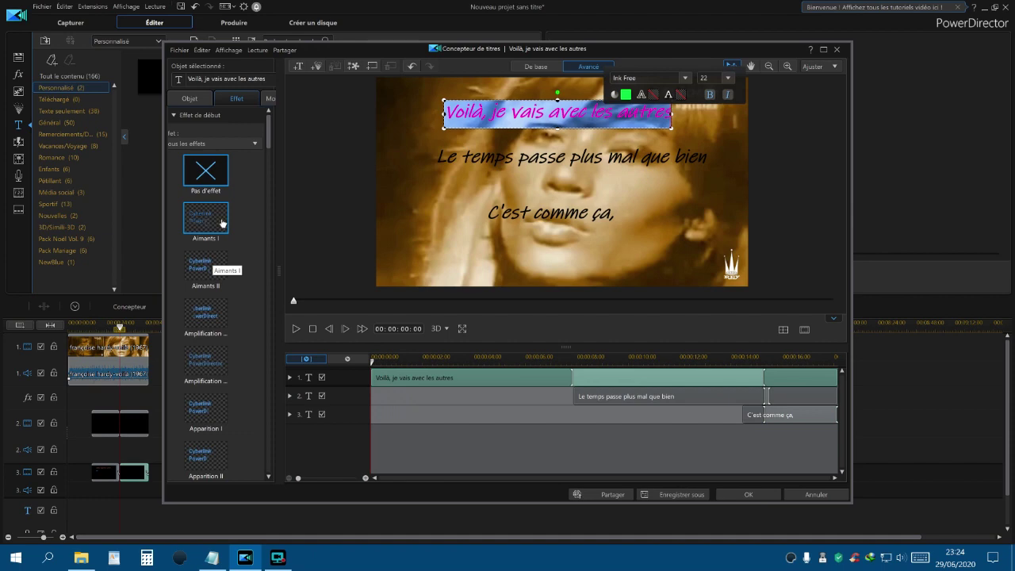
pyautogui.click(200, 270)
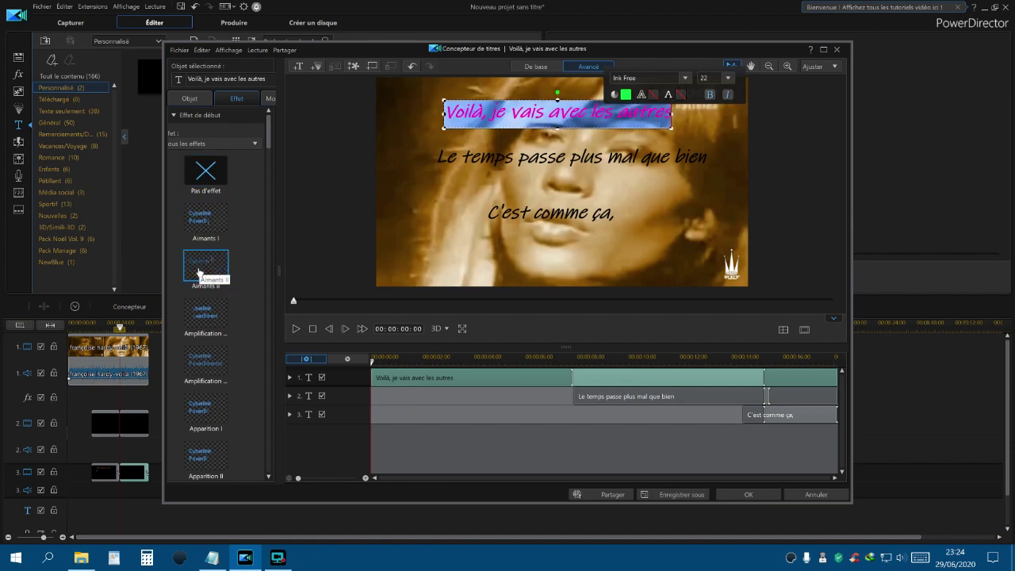
# Colour the second line, "Le temps passe plus mal que bien", pink (RGB 255, 0, 128) and give it the starting effect "Aimants II"
pyautogui.click(454, 159)
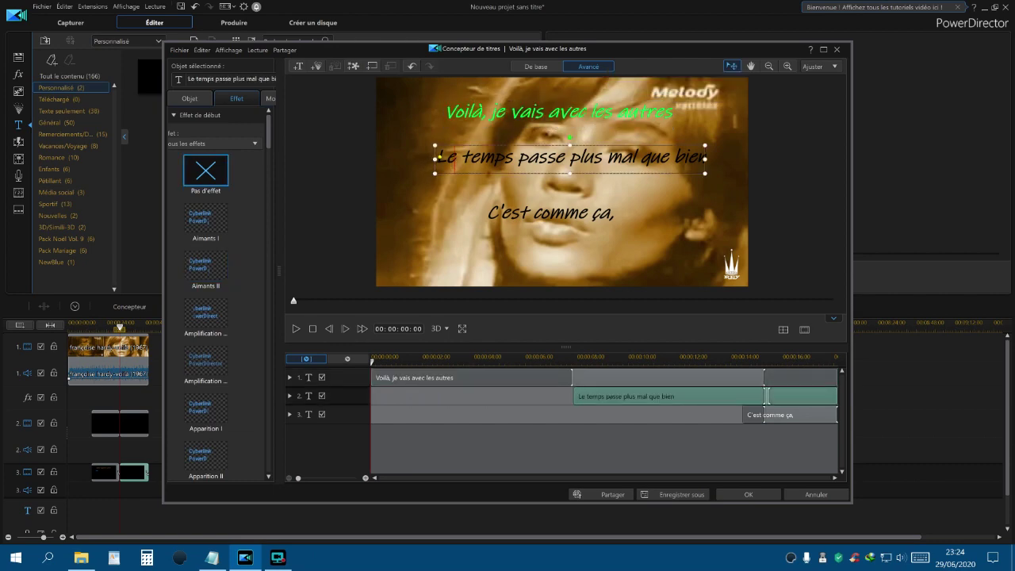
pyautogui.moveTo(441, 158); pyautogui.dragTo(706, 157)
pyautogui.rightClick(661, 157)
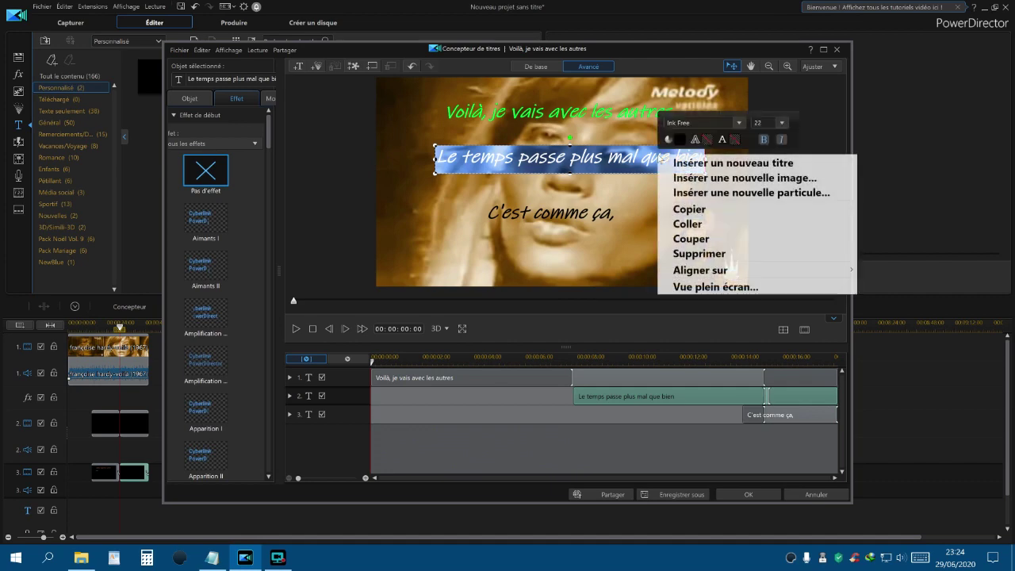
pyautogui.click(681, 142)
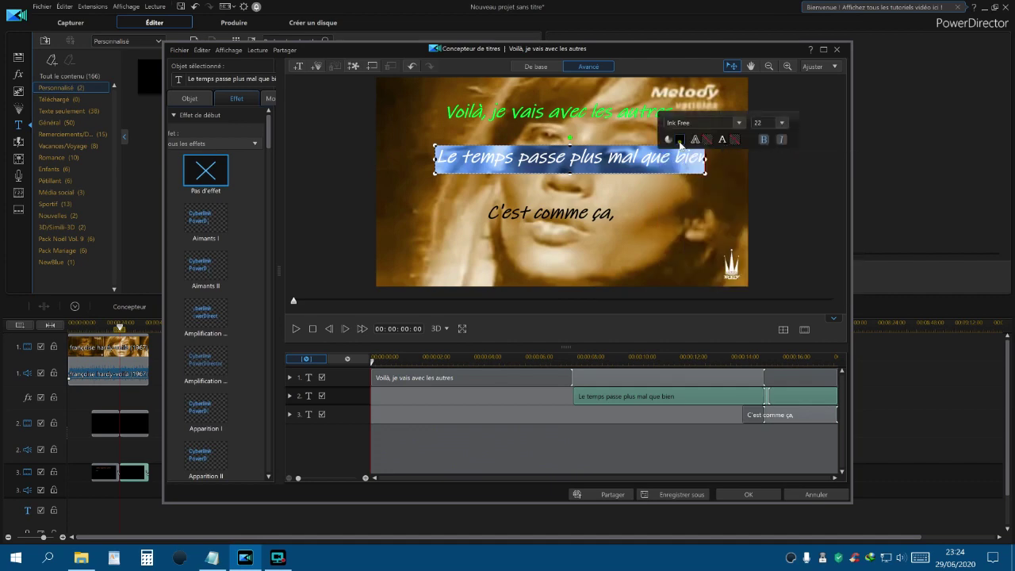
pyautogui.click(716, 94)
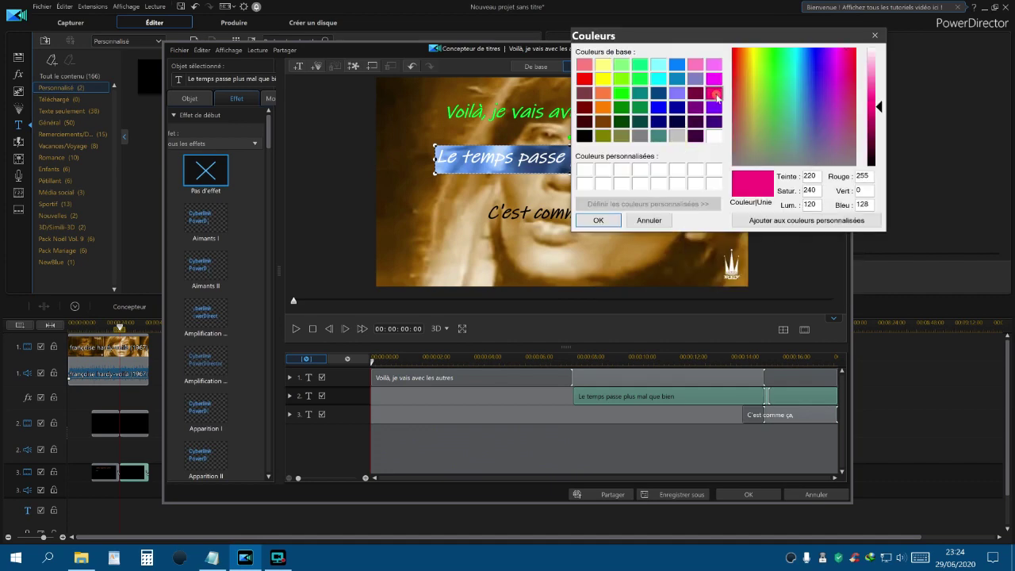
pyautogui.click(599, 221)
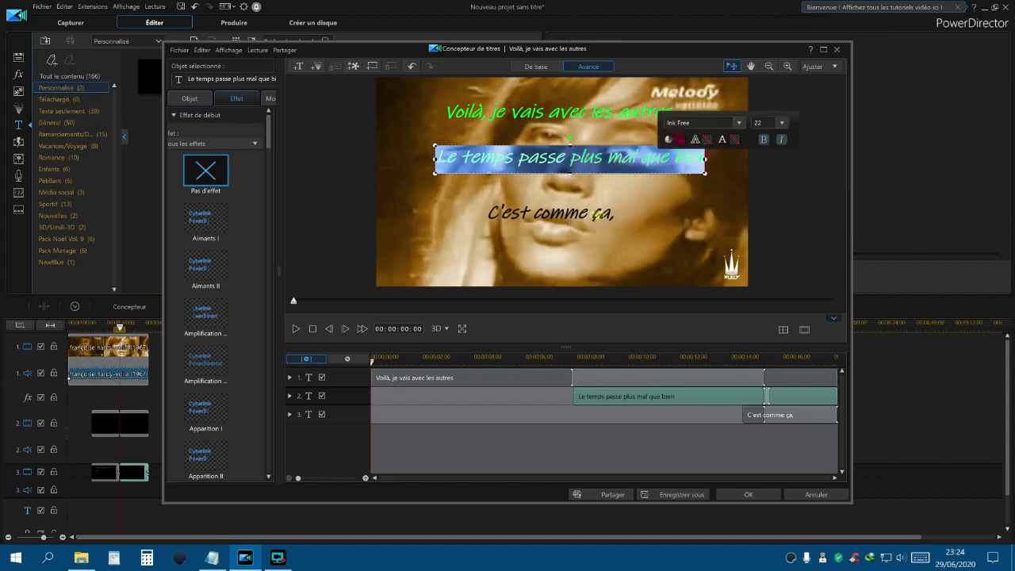
pyautogui.click(204, 268)
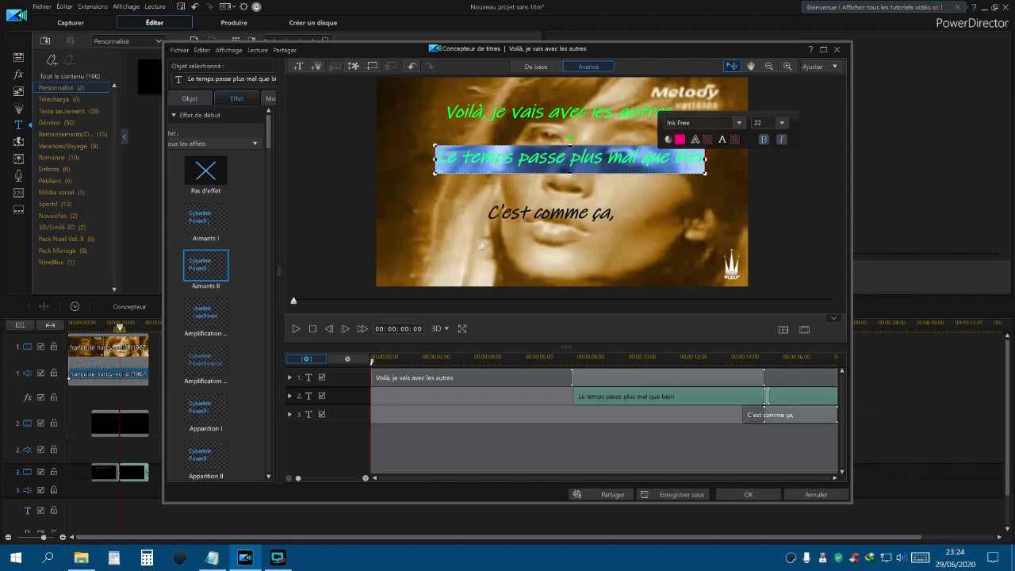
# Colour the third line, "C'est comme ça,", light grey (RGB 192, 192, 192) and give it the starting effect "Aimants II"
pyautogui.click(518, 214)
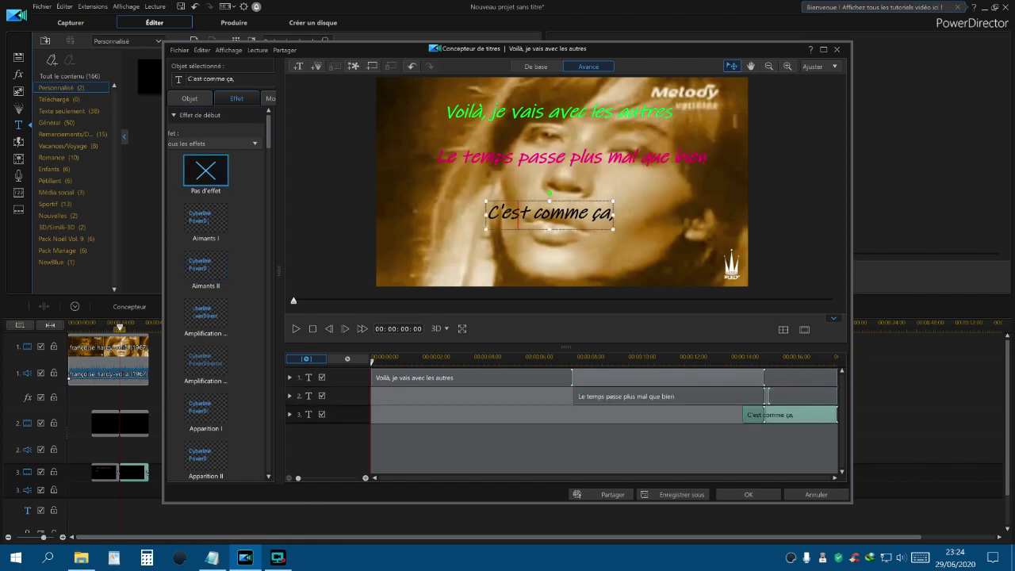
pyautogui.moveTo(487, 213); pyautogui.dragTo(614, 214)
pyautogui.rightClick(577, 217)
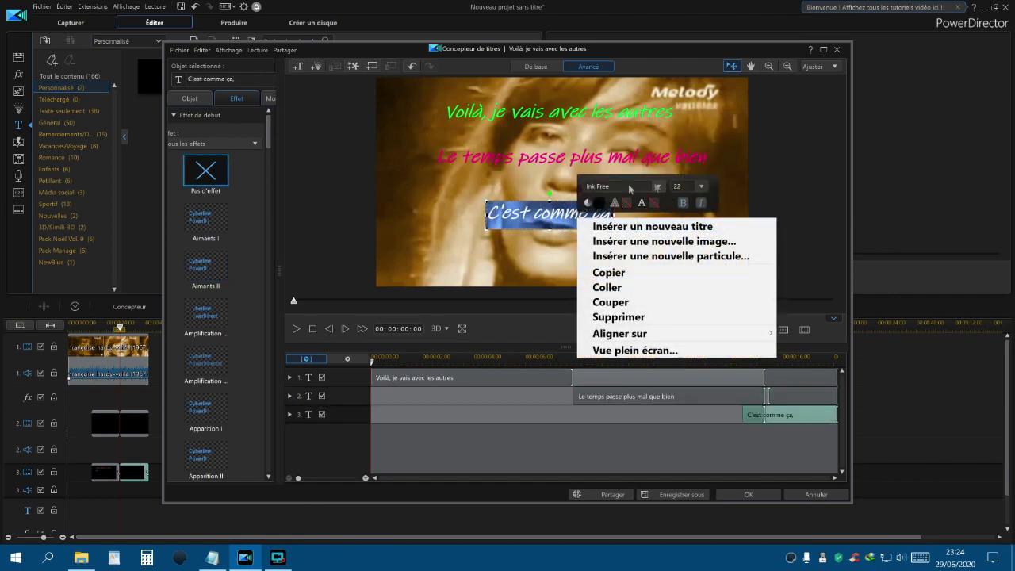
pyautogui.click(600, 204)
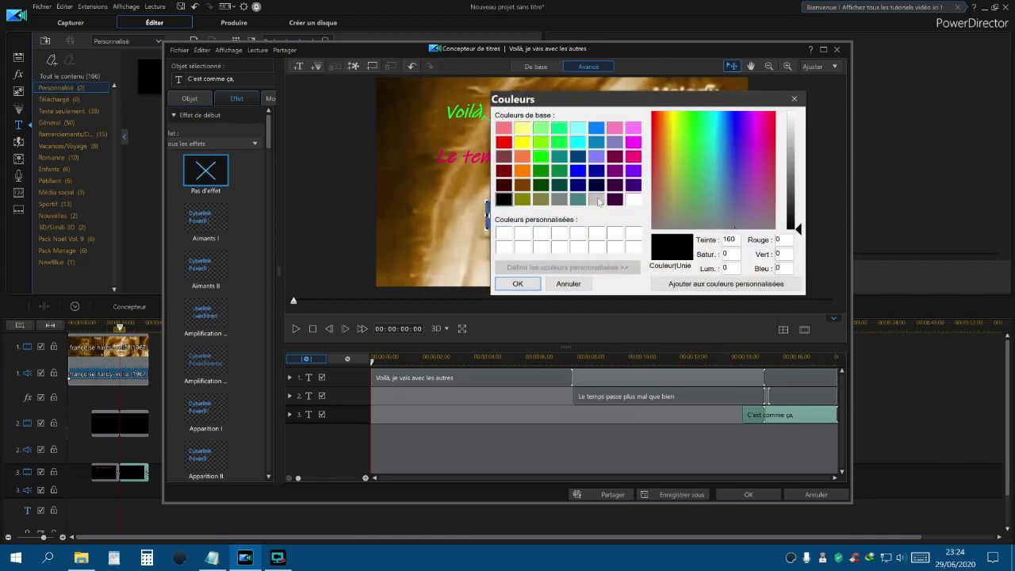
pyautogui.click(598, 199)
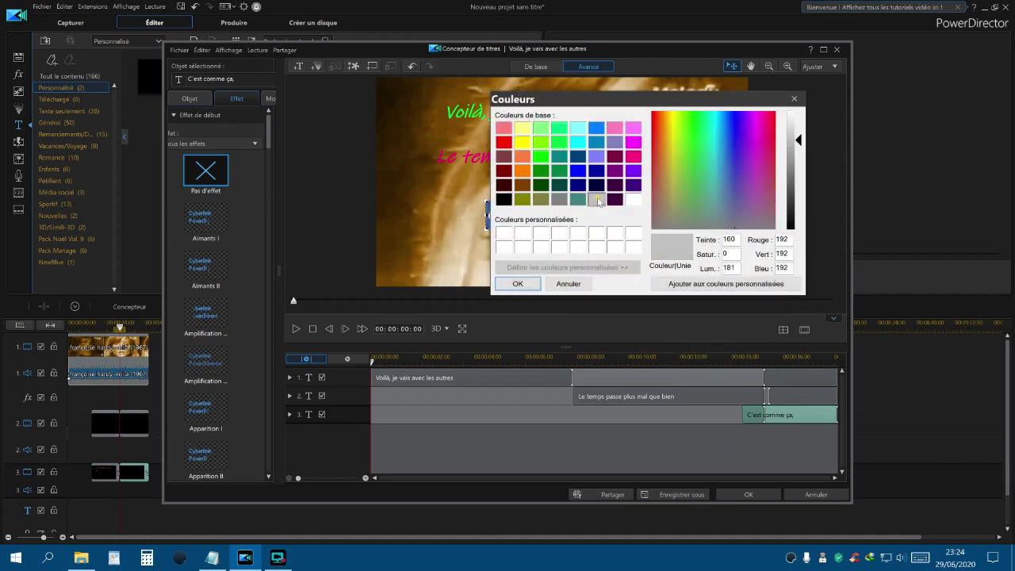
pyautogui.click(517, 284)
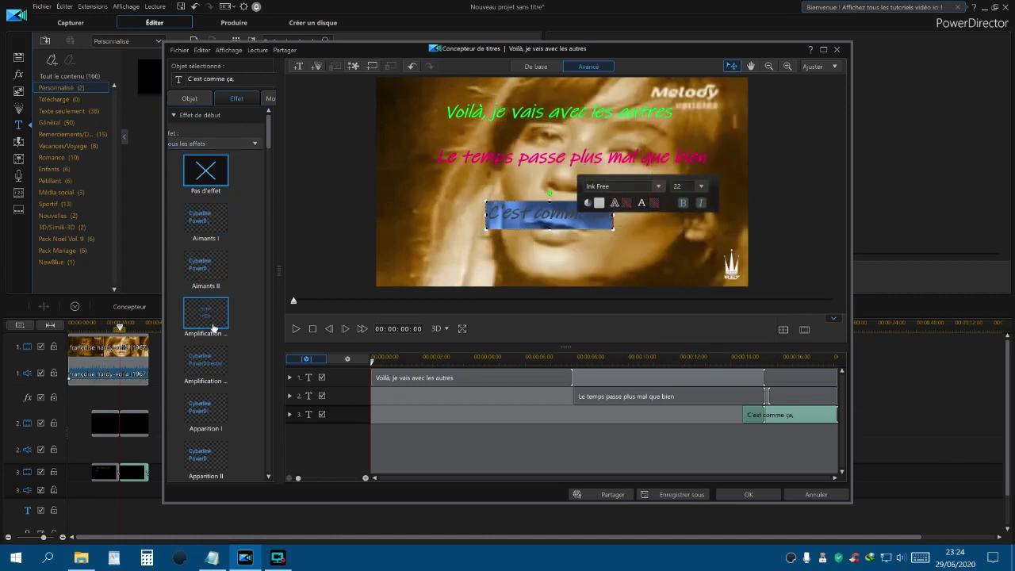
pyautogui.click(201, 267)
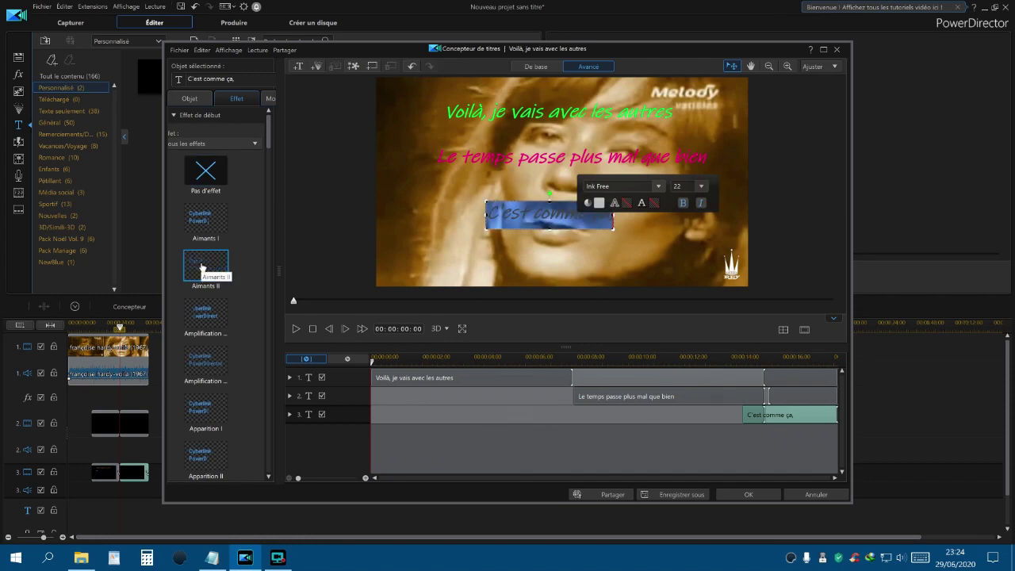
pyautogui.click(442, 266)
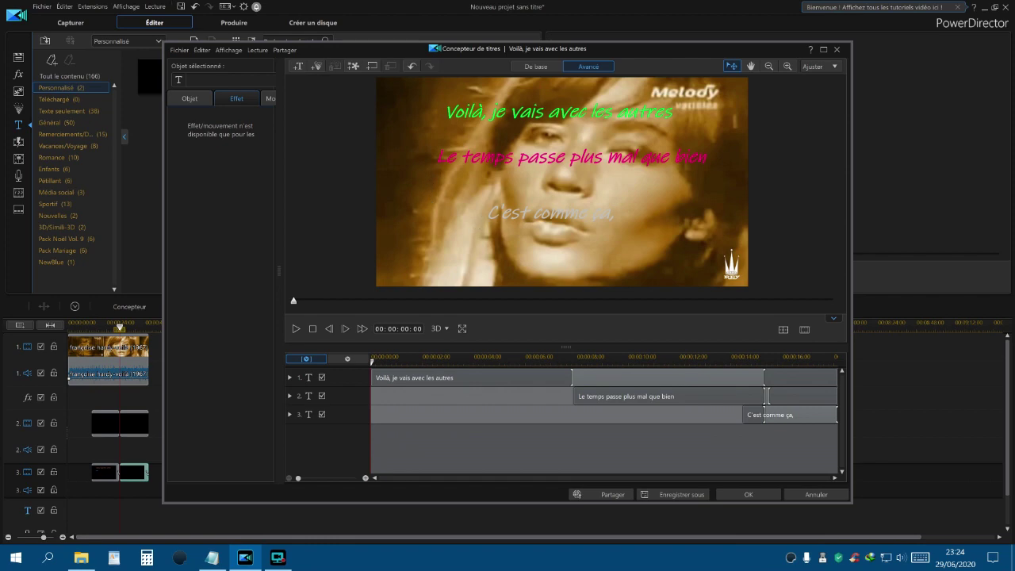
# Recolour the third line, "C'est comme ça,", purple (RGB 128, 0, 255)
pyautogui.click(491, 213)
pyautogui.doubleClick(492, 212)
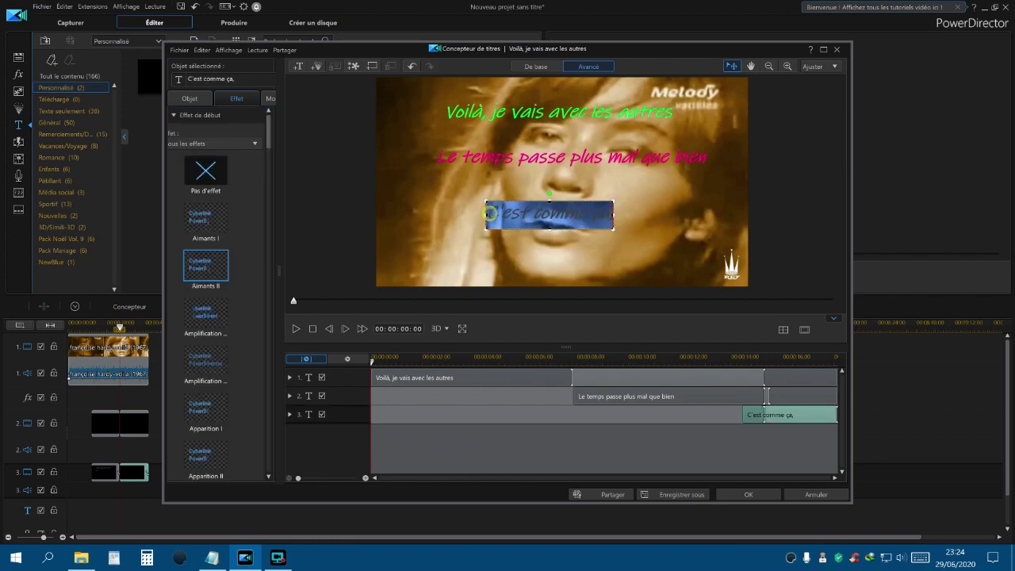
pyautogui.rightClick(577, 211)
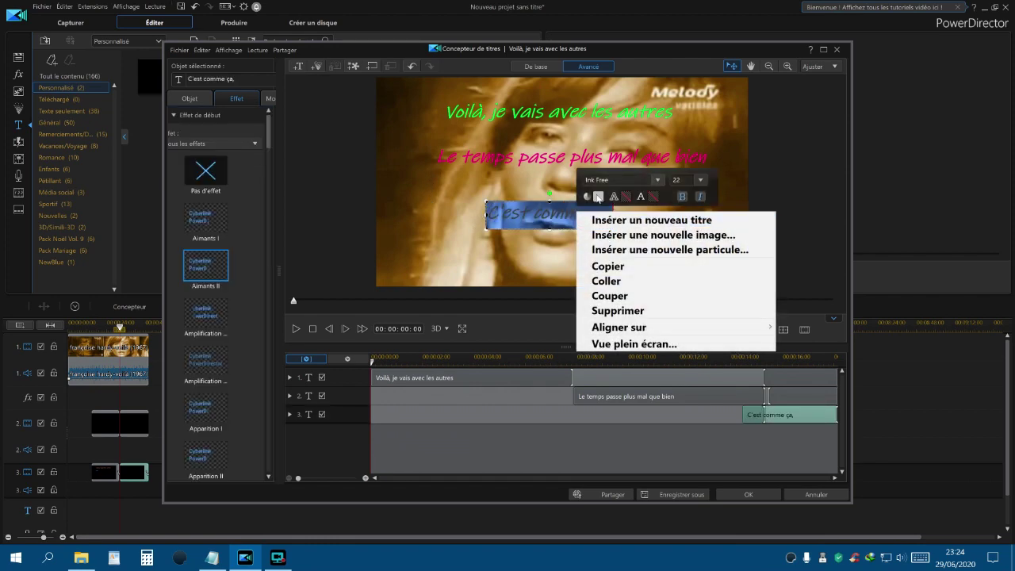
pyautogui.click(598, 197)
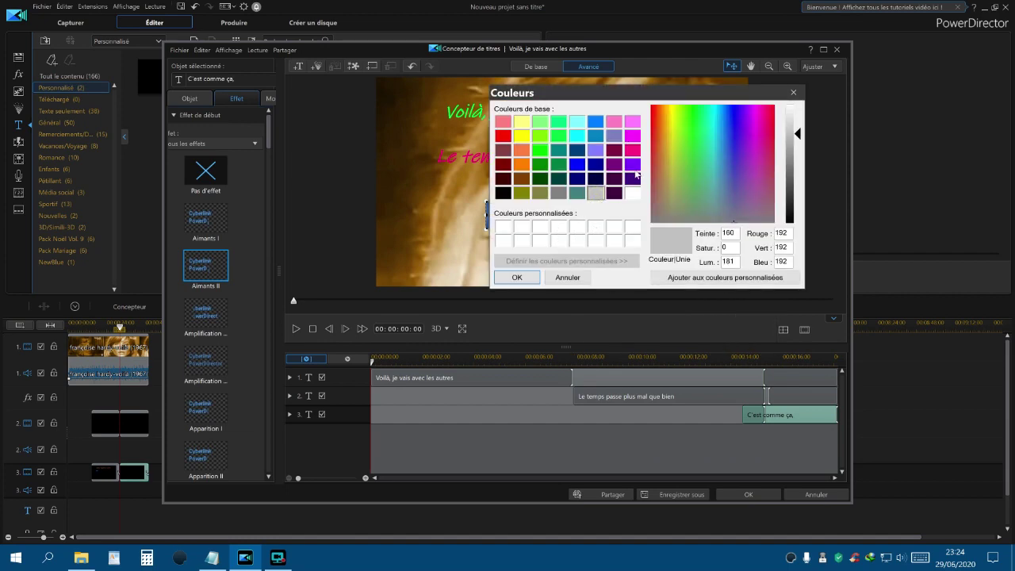
pyautogui.click(631, 165)
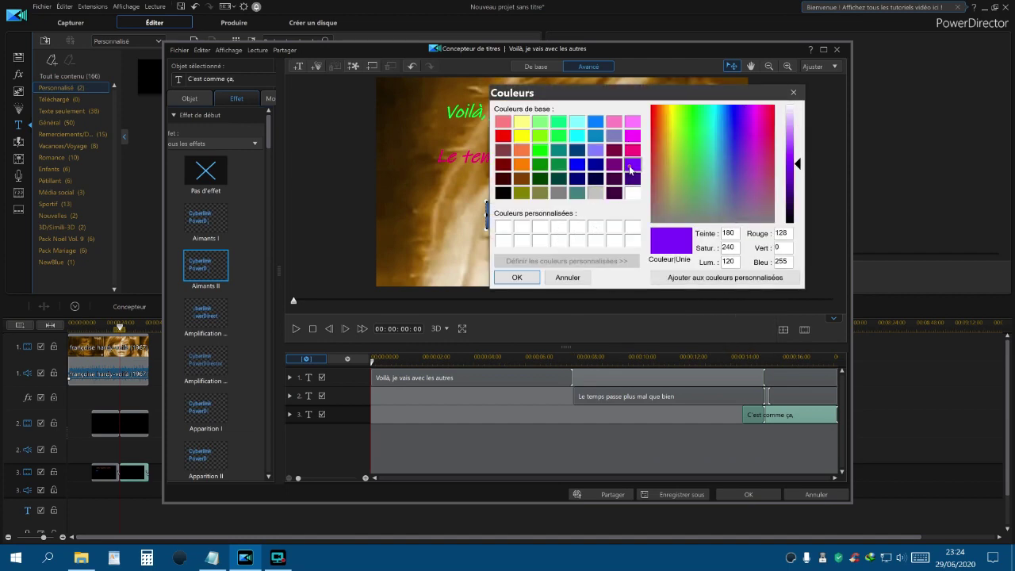
pyautogui.click(517, 277)
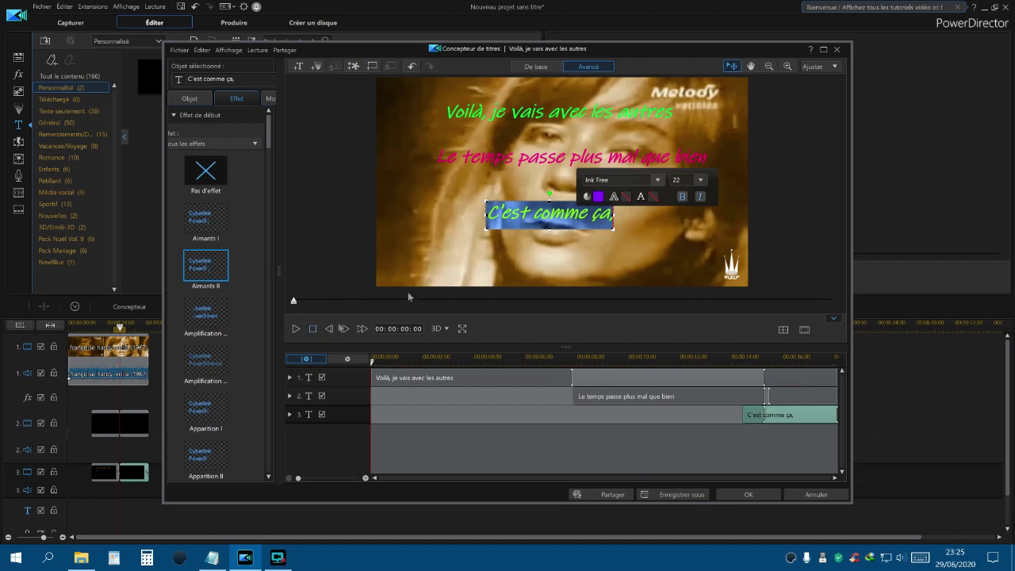
# Play a preview of the three-line title in the title designer and accept its changes
pyautogui.click(546, 256)
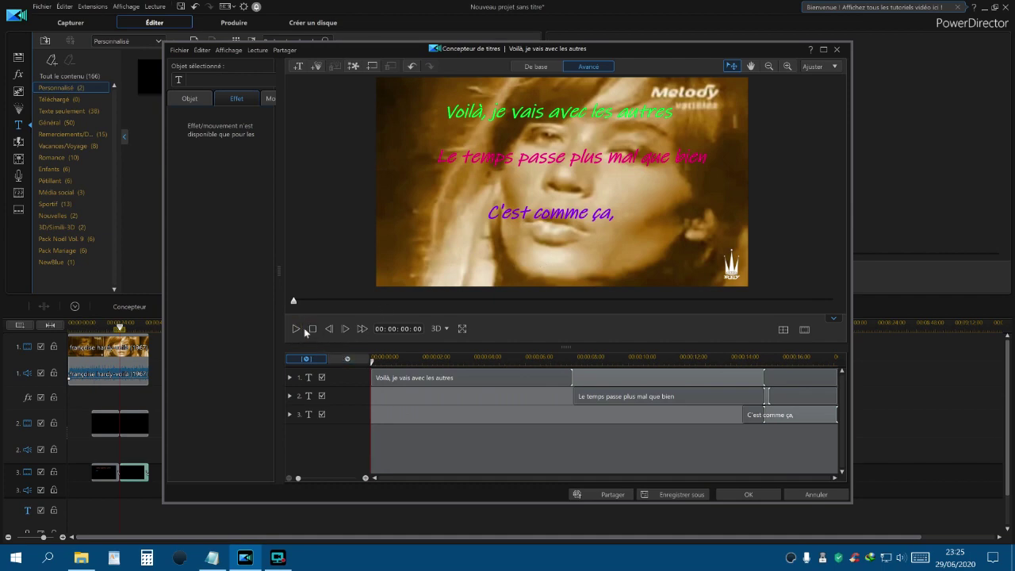
pyautogui.press('space')
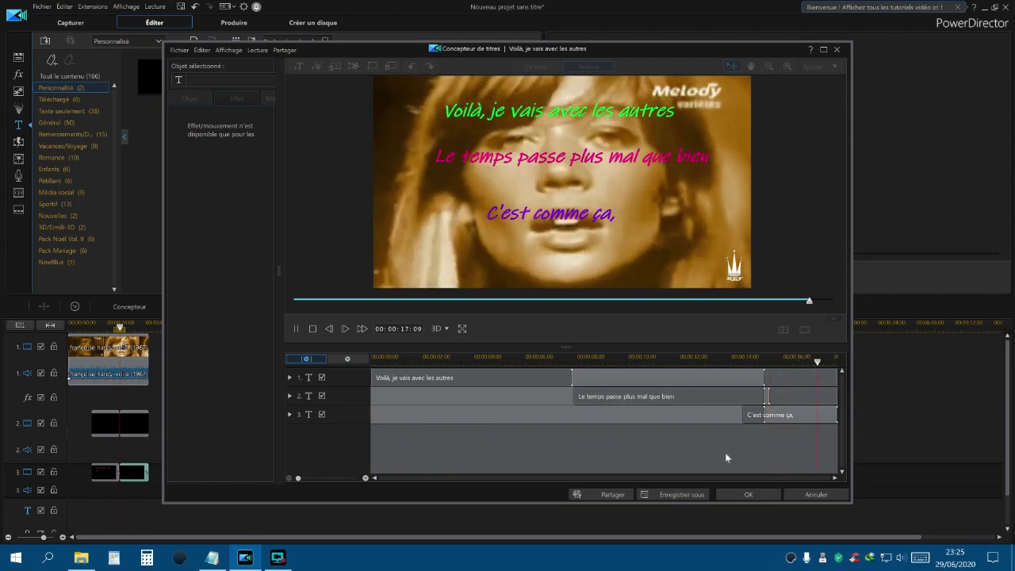
pyautogui.click(751, 495)
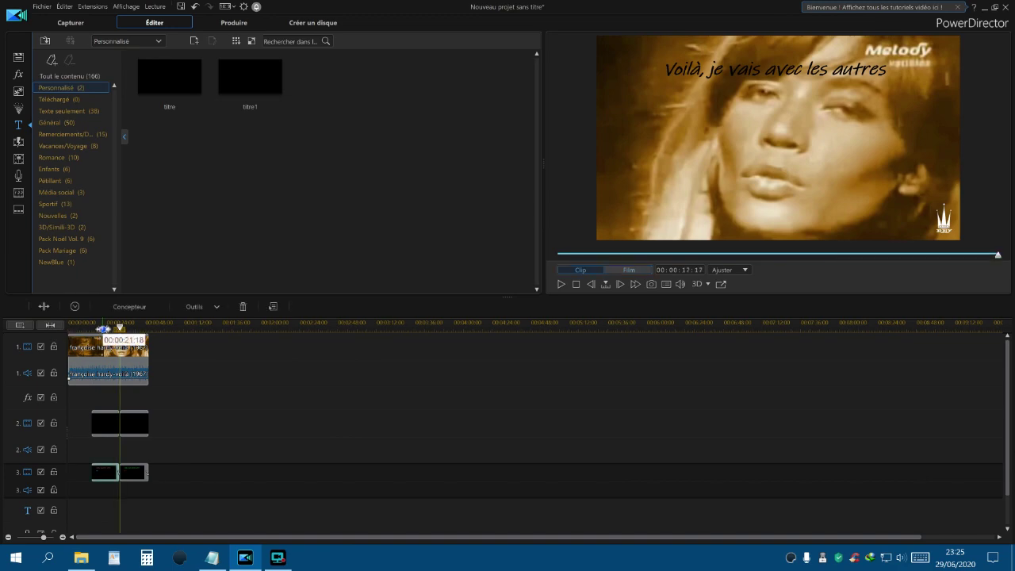
# Show the media library, move the timeline playhead to 00:00:01:00 and play the whole project to check the karaoke effect
pyautogui.click(17, 61)
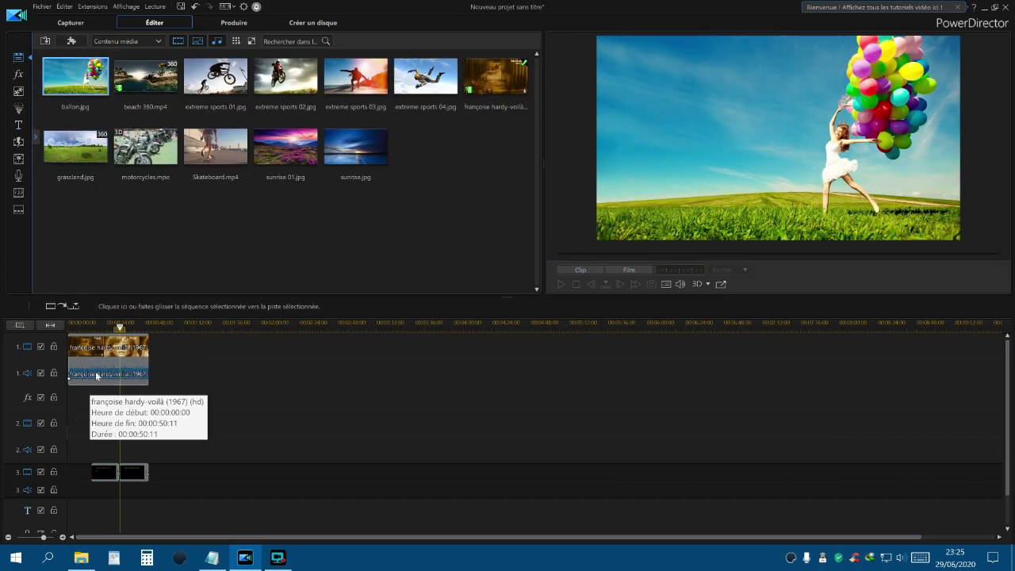
pyautogui.click(119, 326)
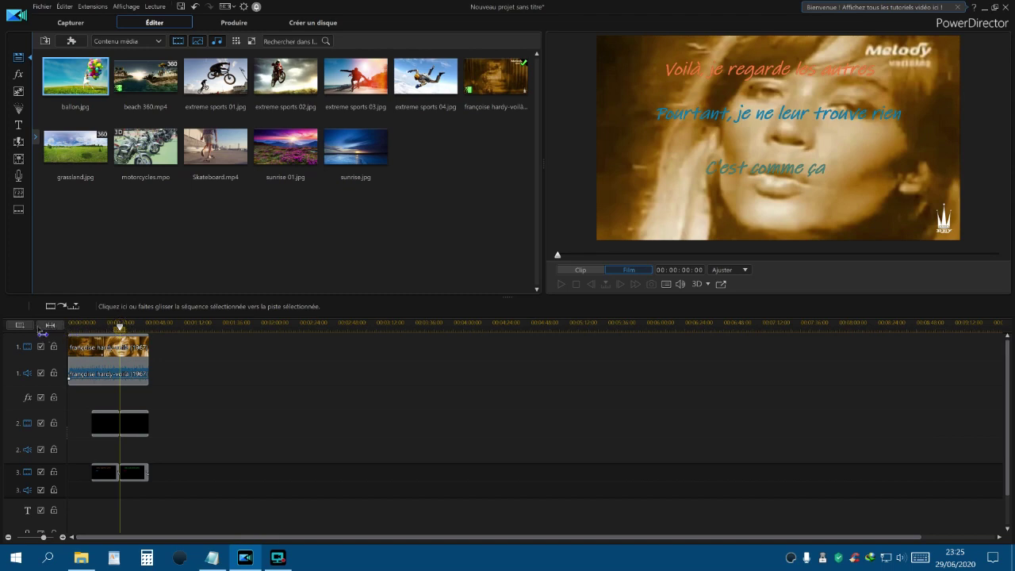
pyautogui.click(101, 342)
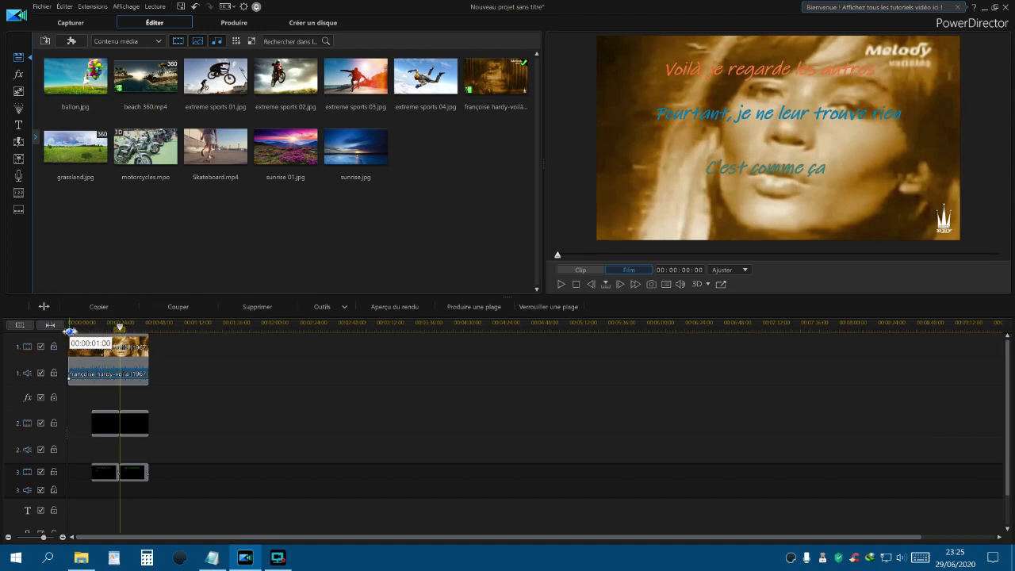
pyautogui.click(72, 328)
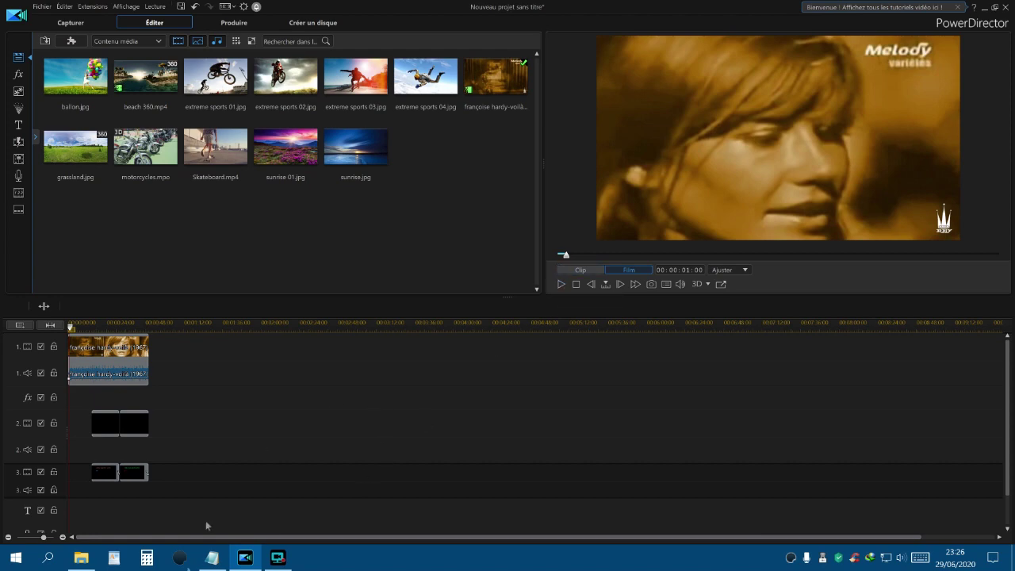
pyautogui.click(562, 285)
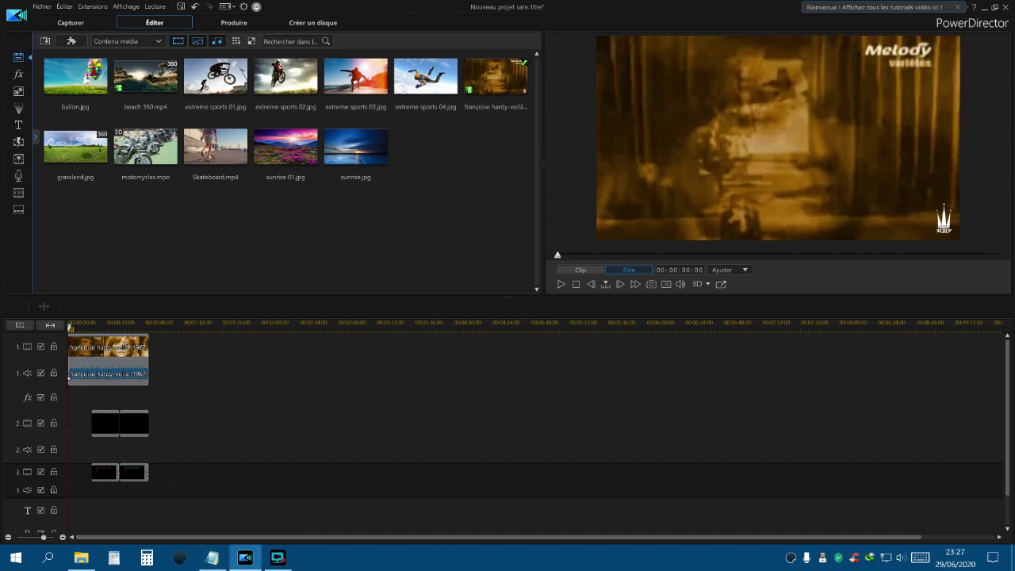
pyautogui.click(282, 560)
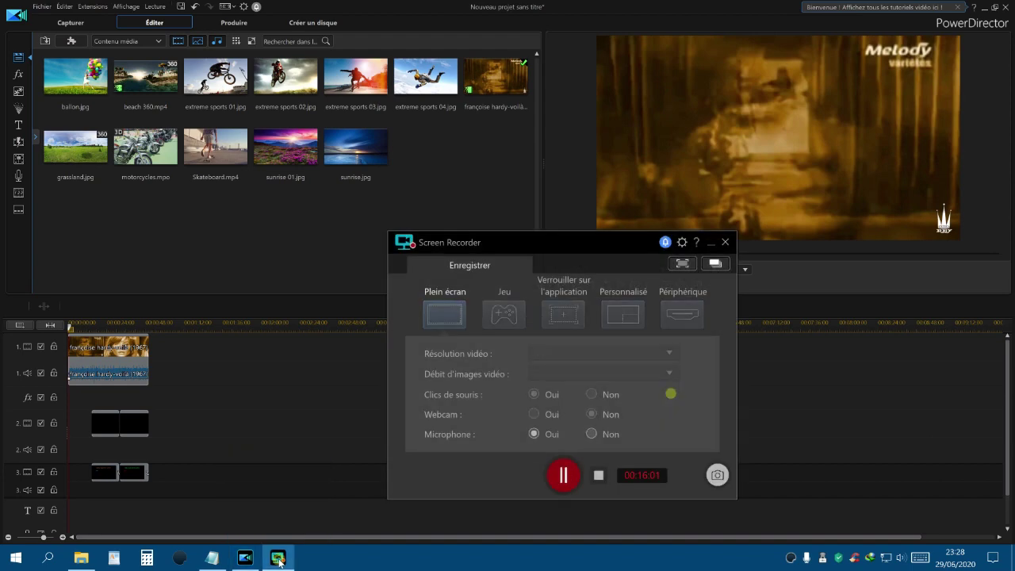
pyautogui.click(563, 475)
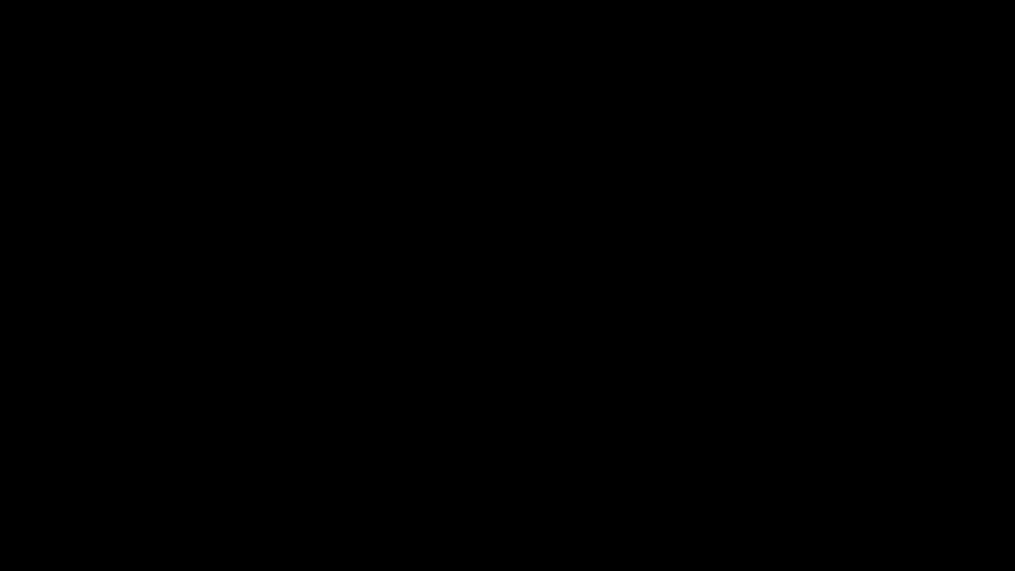